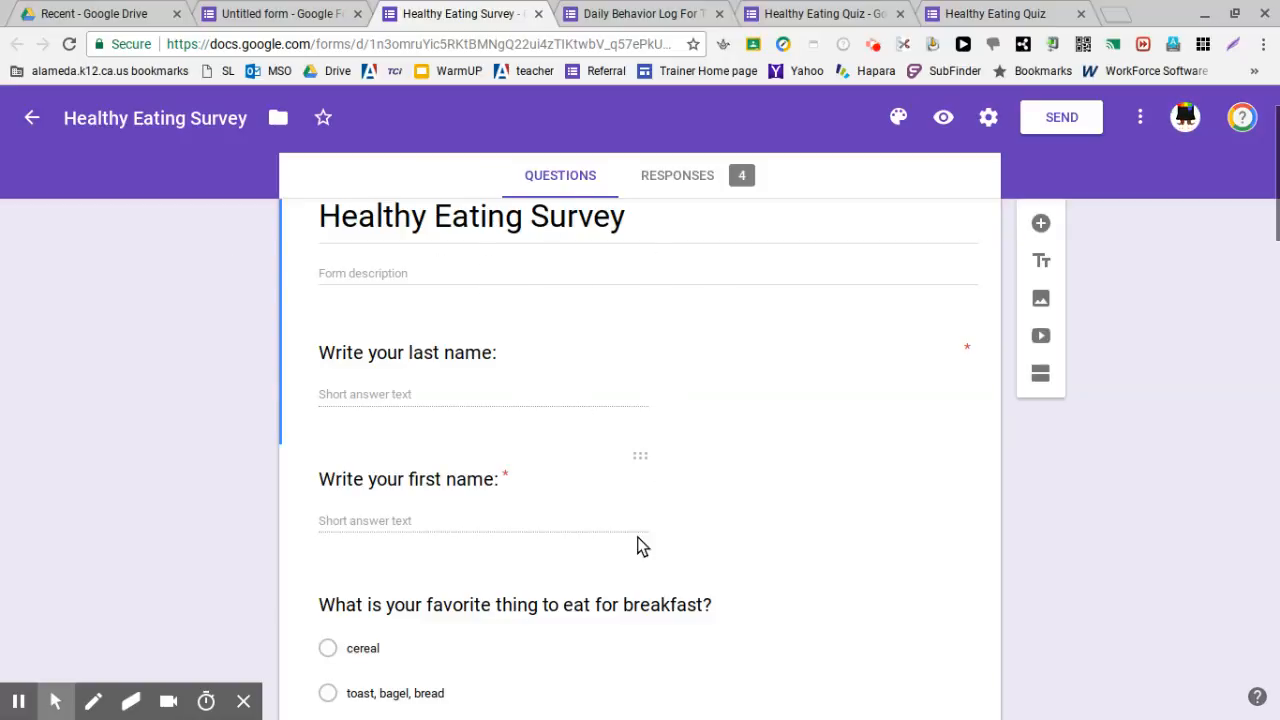
Switch to the blank Untitled form and retitle it QUIZ, replacing a garbled first attempt
scroll(631, 523, "down", 1)
scroll(628, 514, "down", 5)
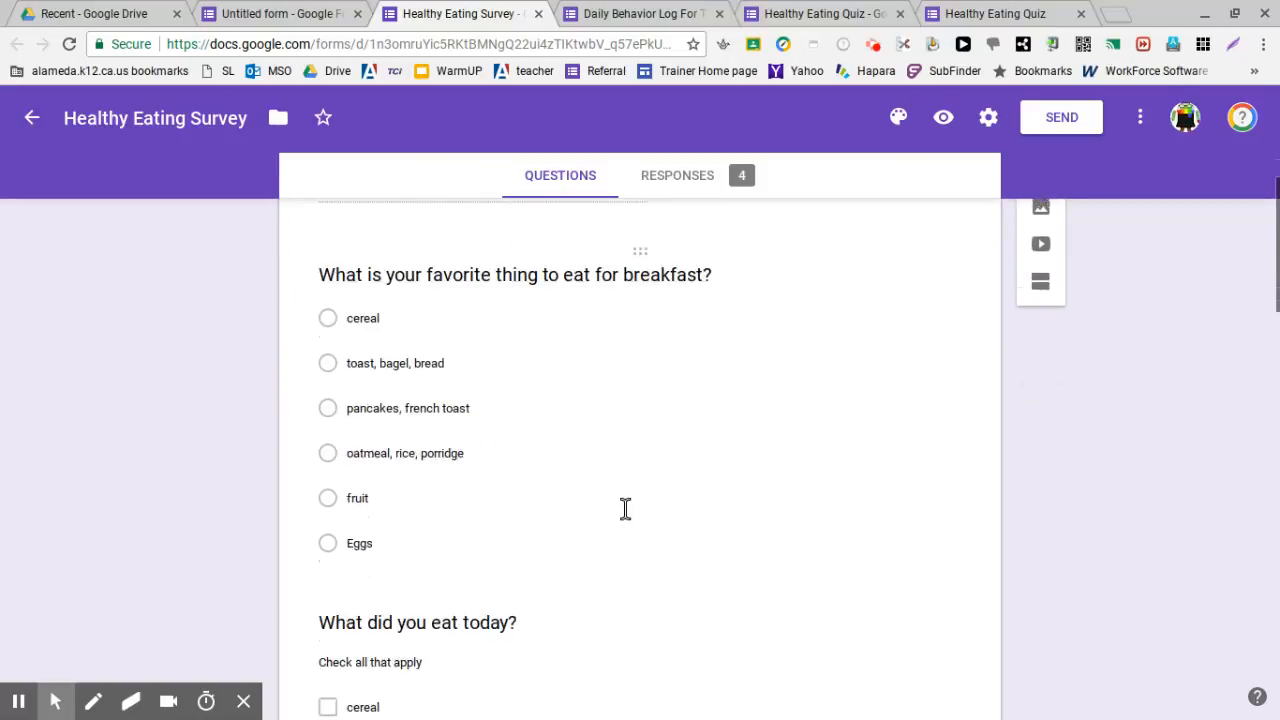
scroll(625, 509, "down", 5)
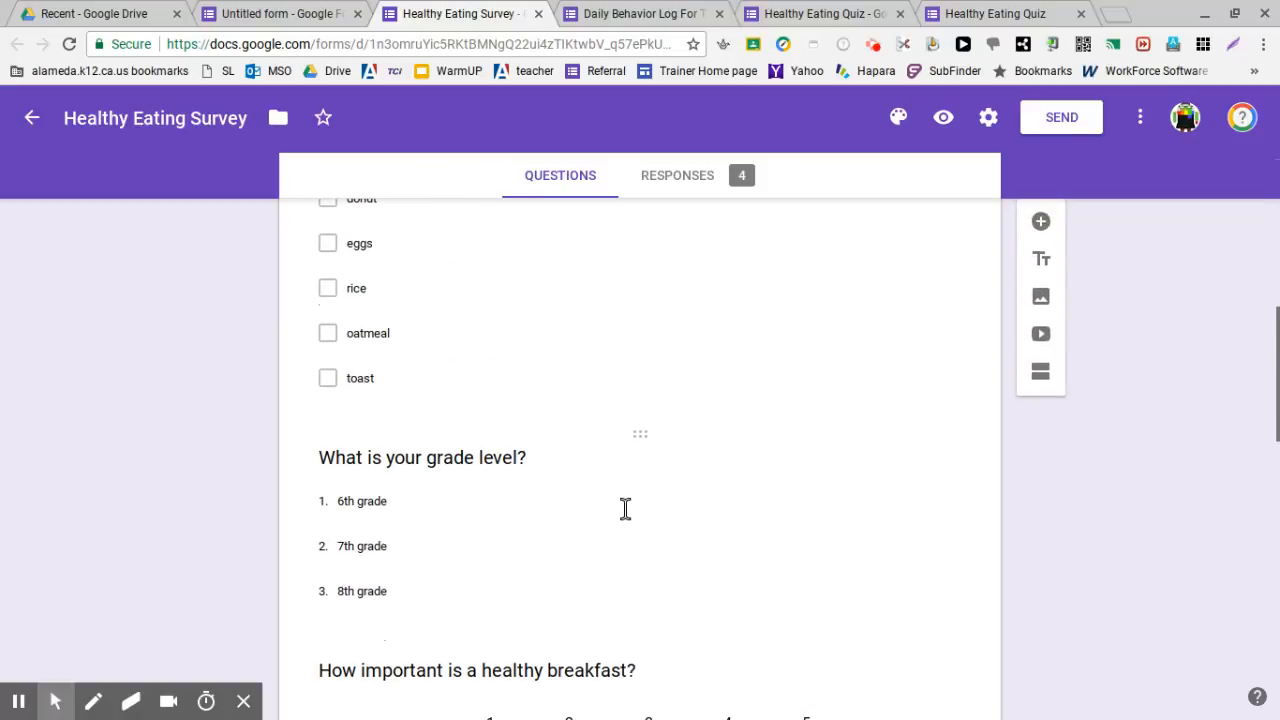
scroll(625, 509, "up", 3)
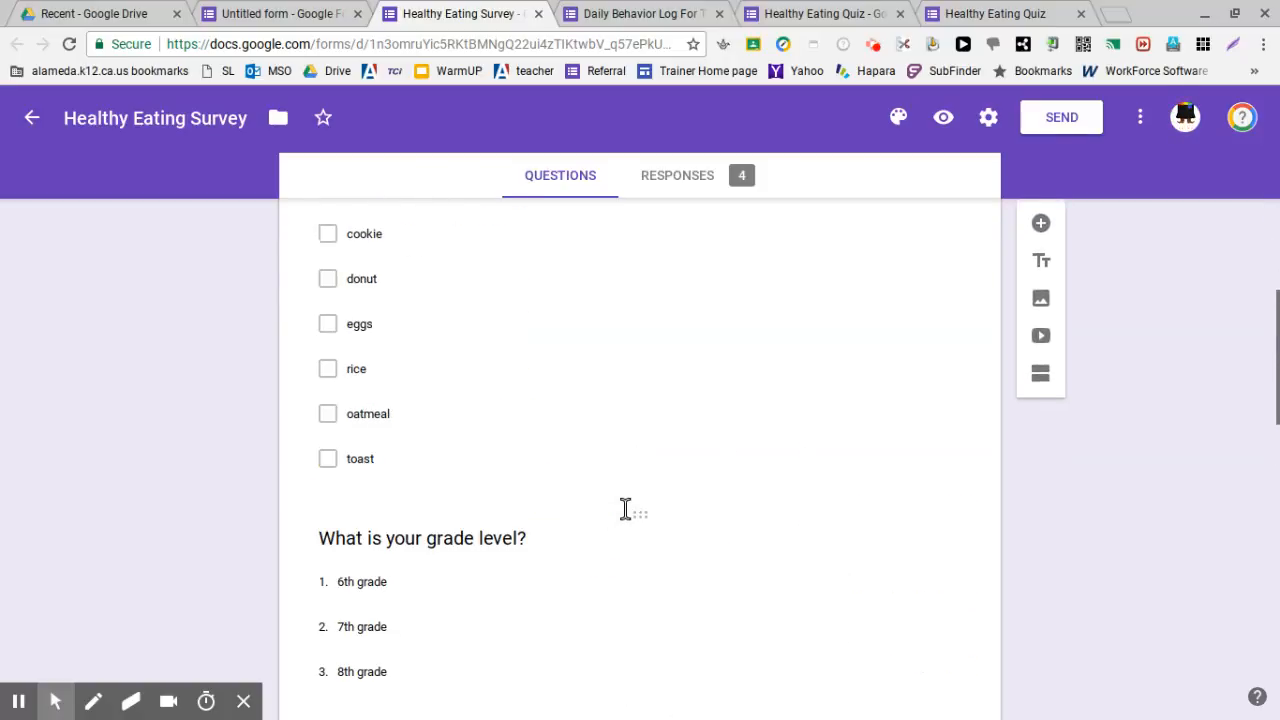
scroll(625, 509, "down", 2)
scroll(625, 509, "down", 2)
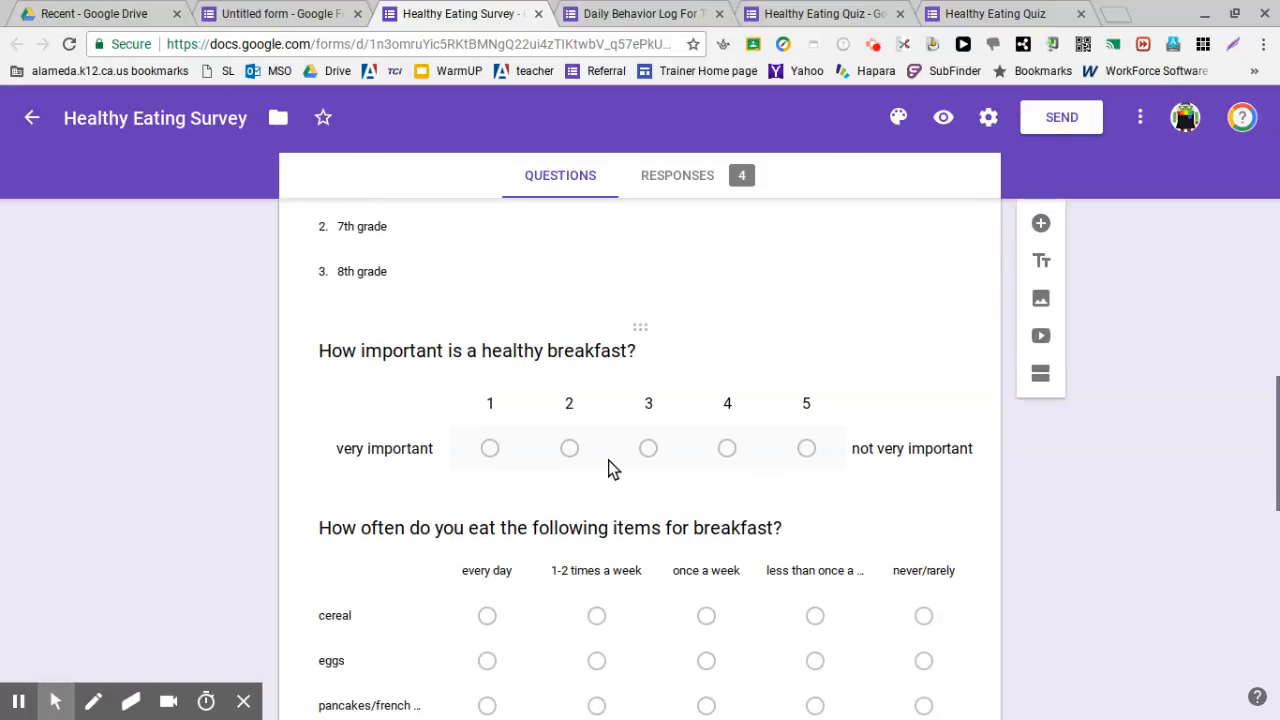
scroll(609, 461, "up", 12)
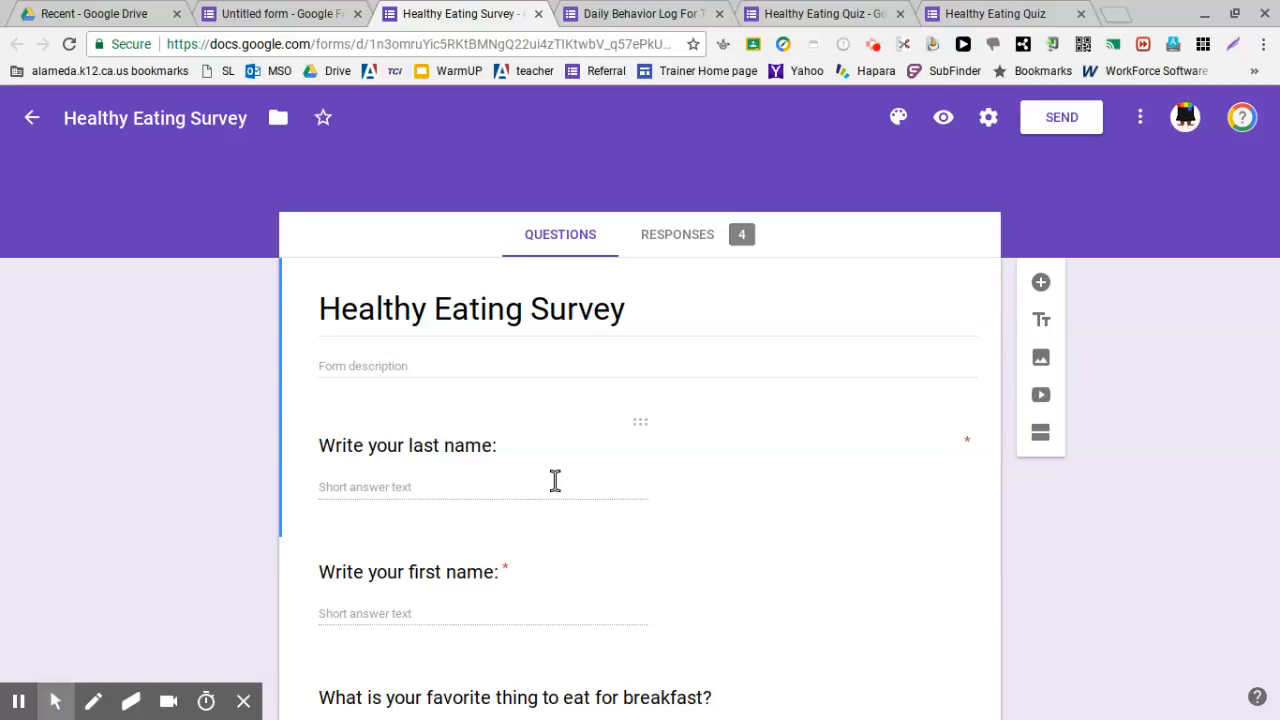
left_click(268, 20)
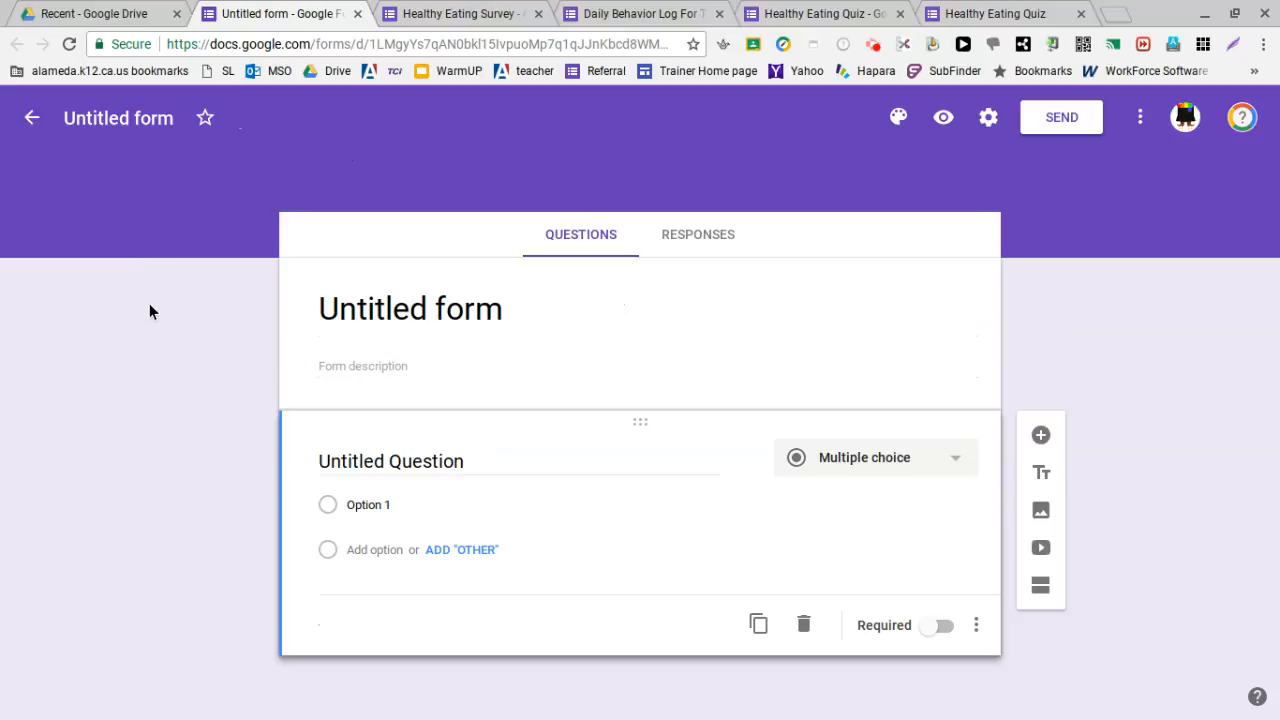
left_click(385, 308)
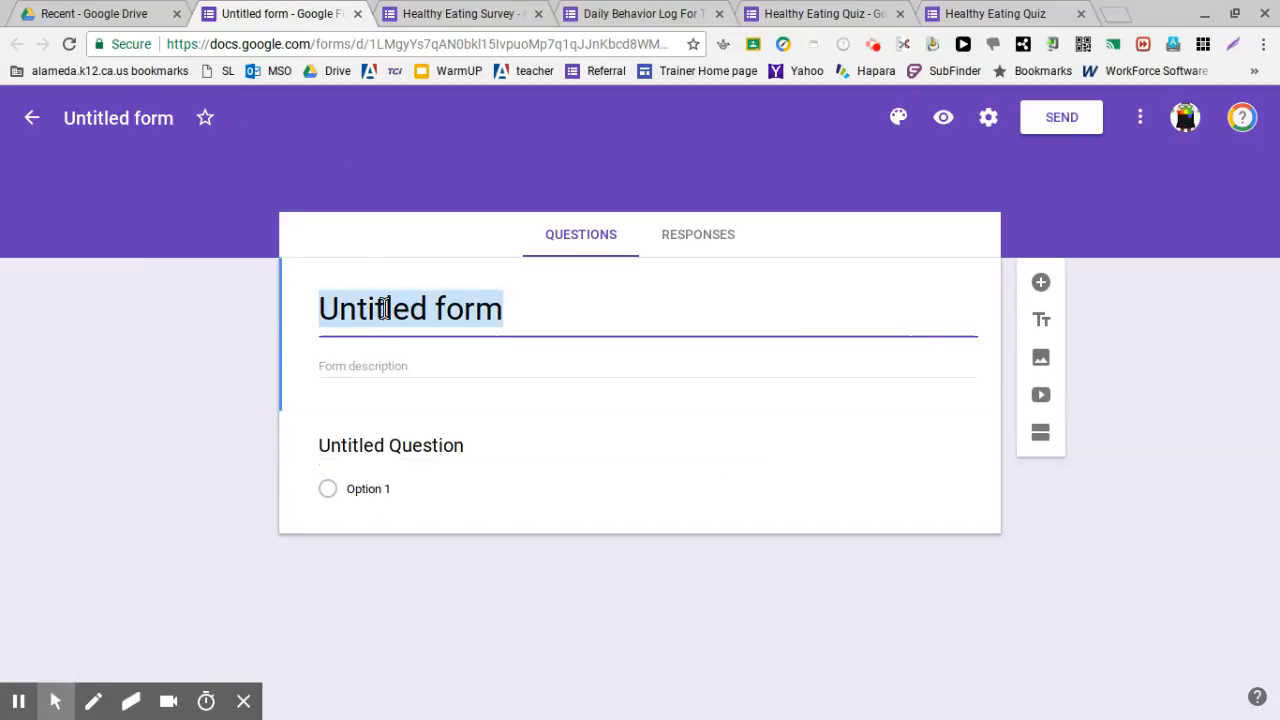
left_click(449, 316)
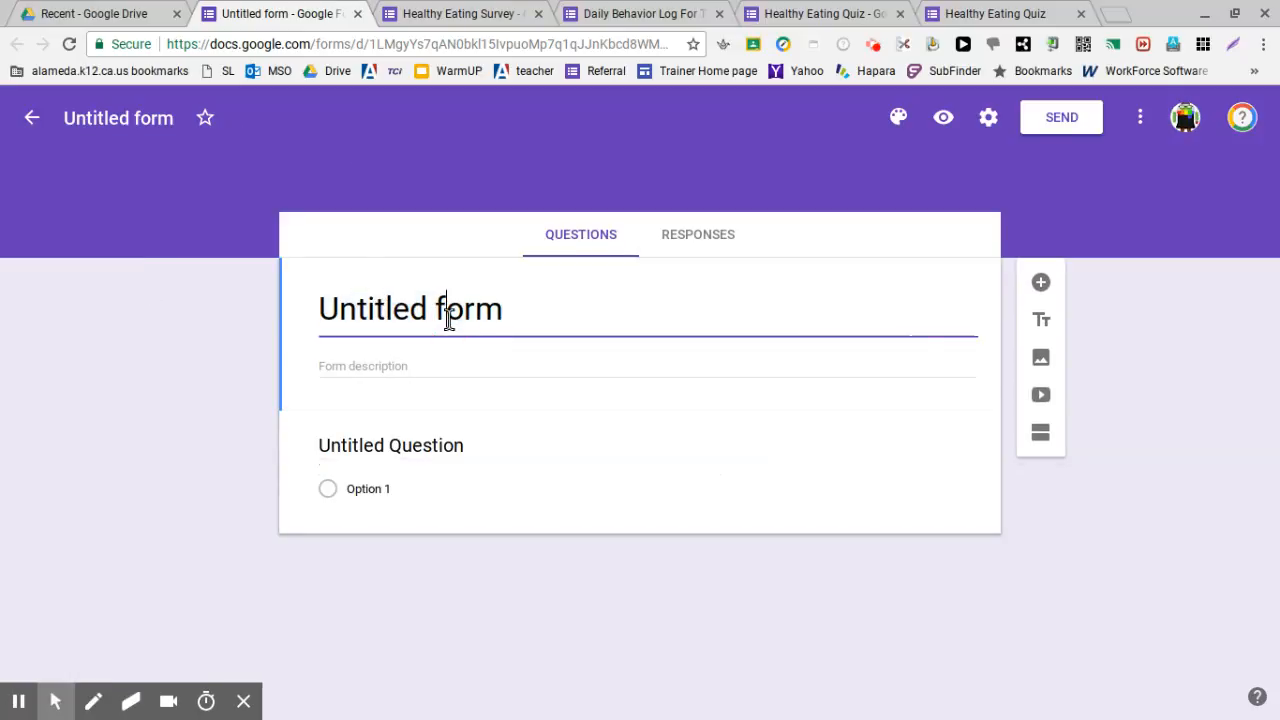
type("QUI")
left_click(509, 449)
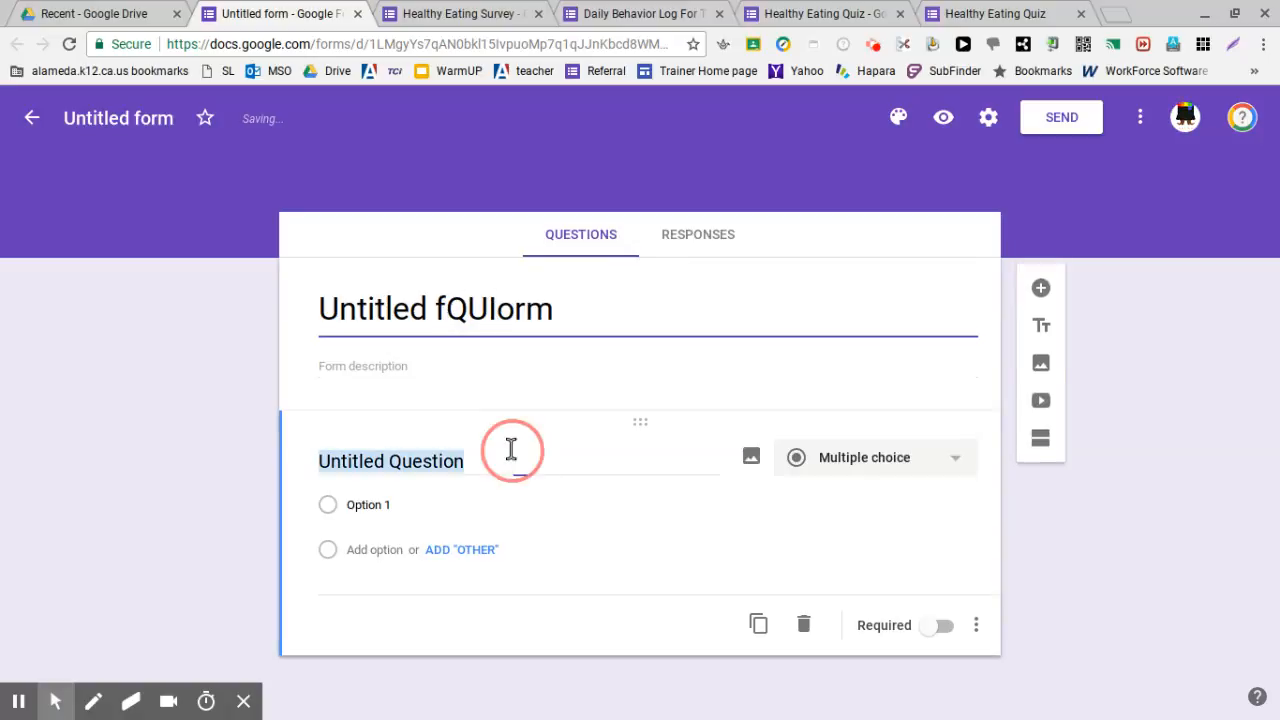
left_click(431, 306)
type("QUIZ")
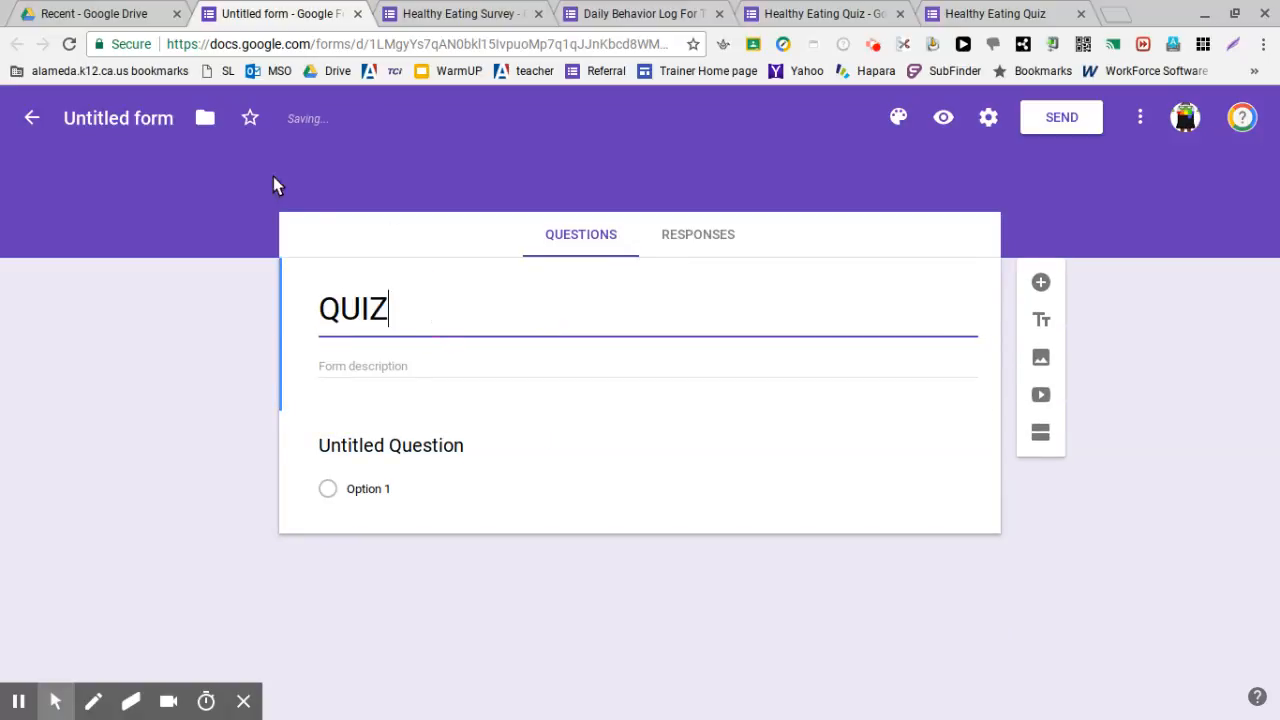
left_click(85, 118)
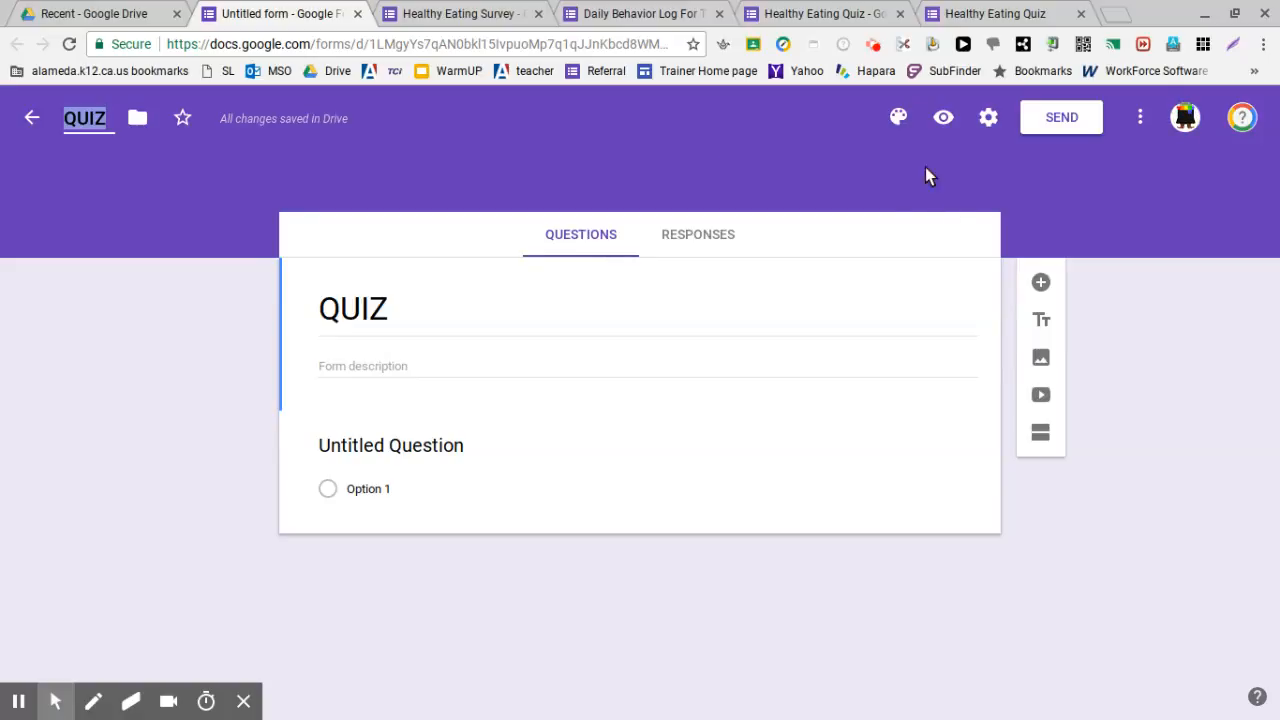
Turn on Collect email addresses and Limit to 1 response in the form's General settings
left_click(989, 120)
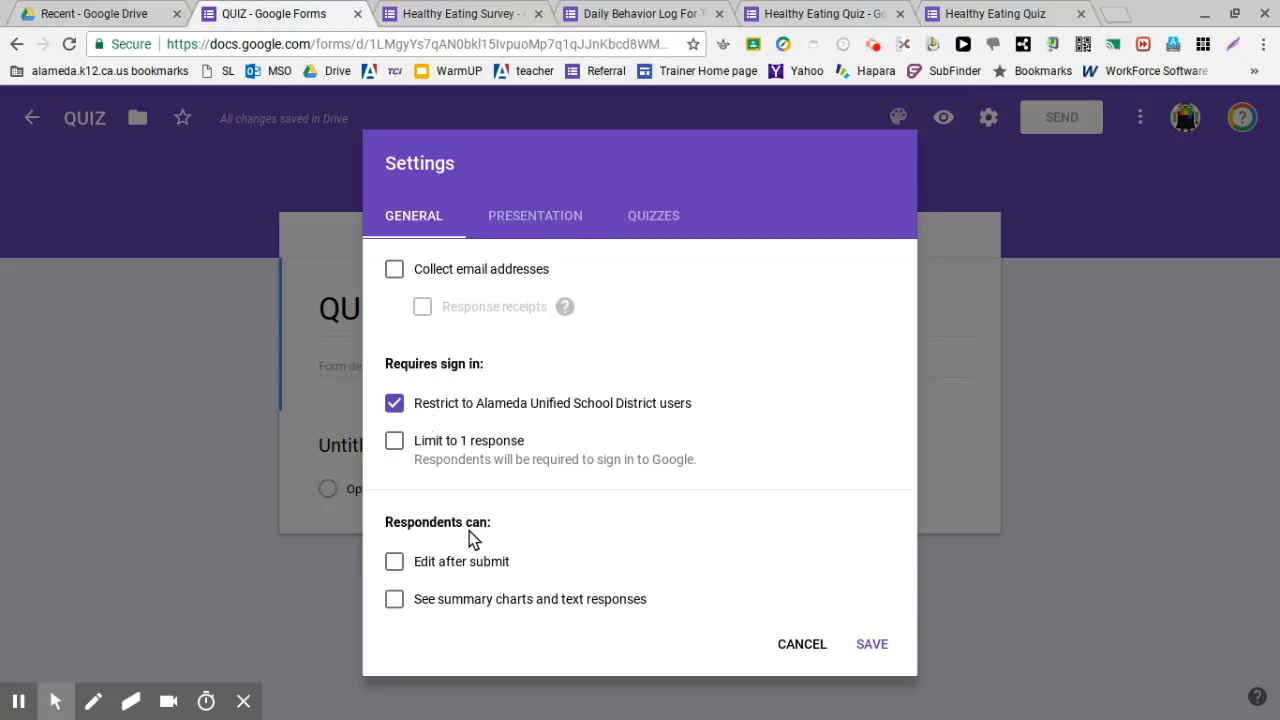
left_click(394, 271)
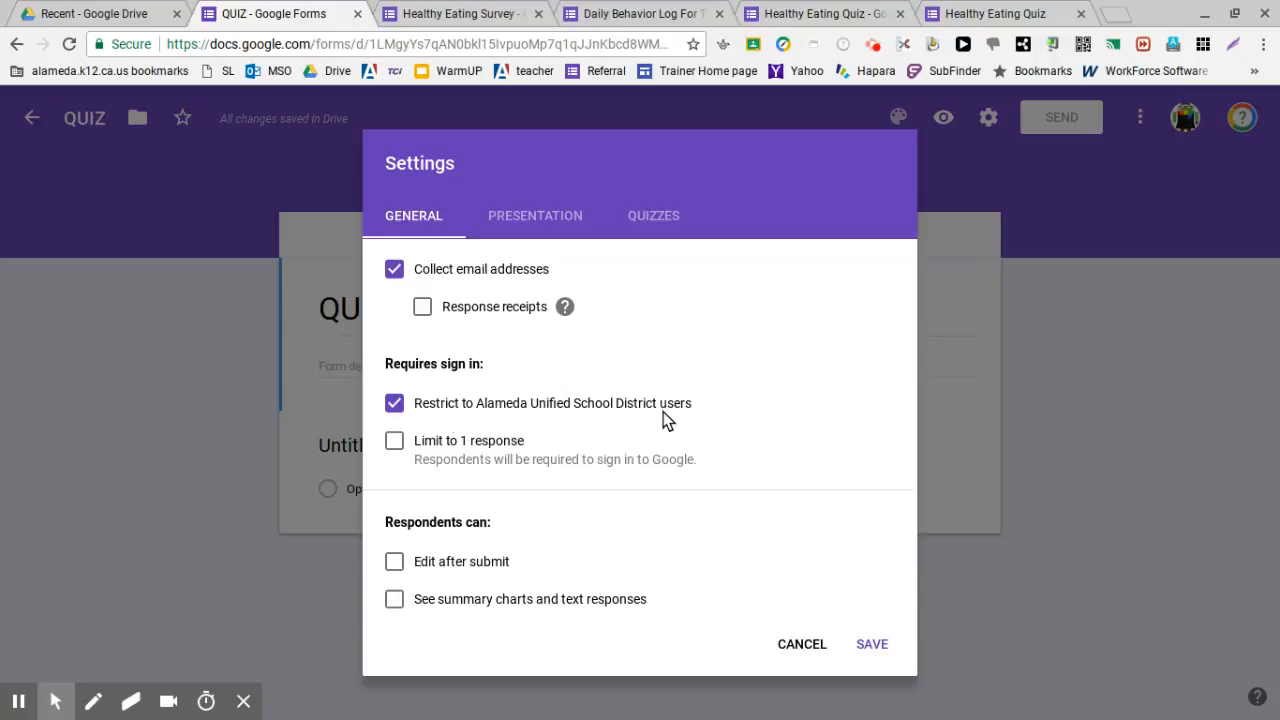
left_click(394, 441)
left_click(533, 222)
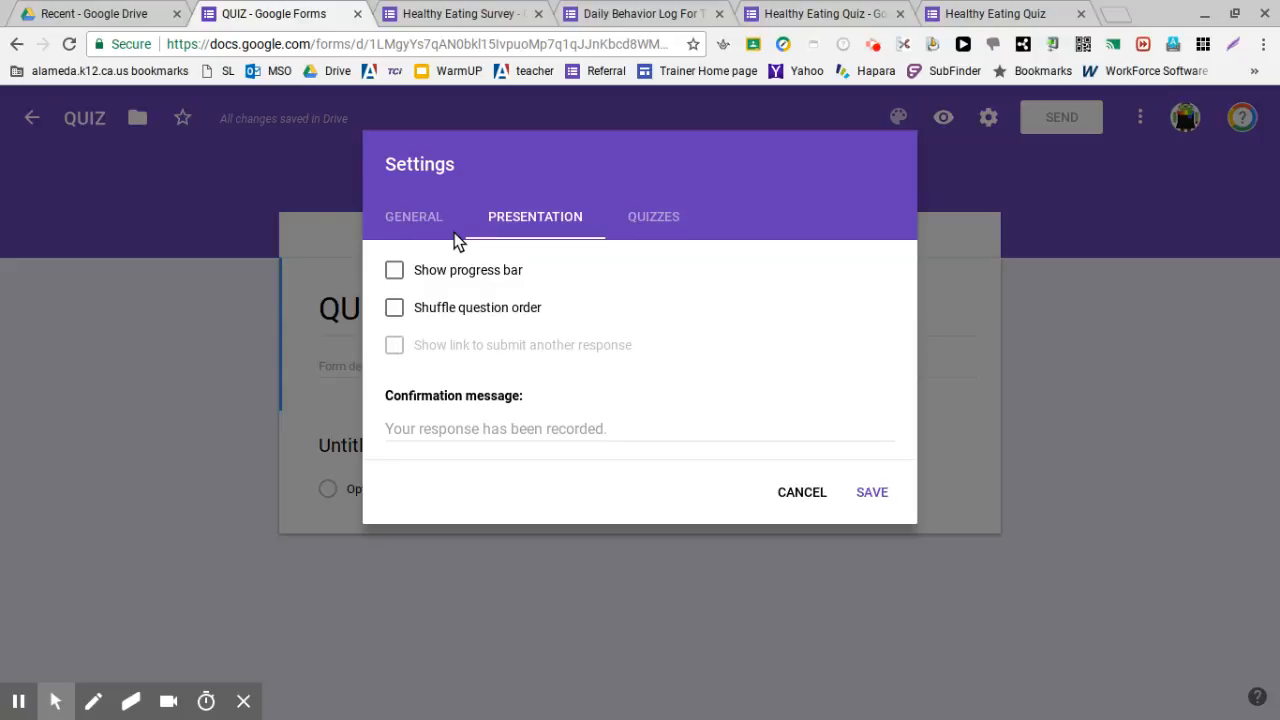
Move through the General and Presentation settings tabs on to the Quizzes tab
left_click(422, 222)
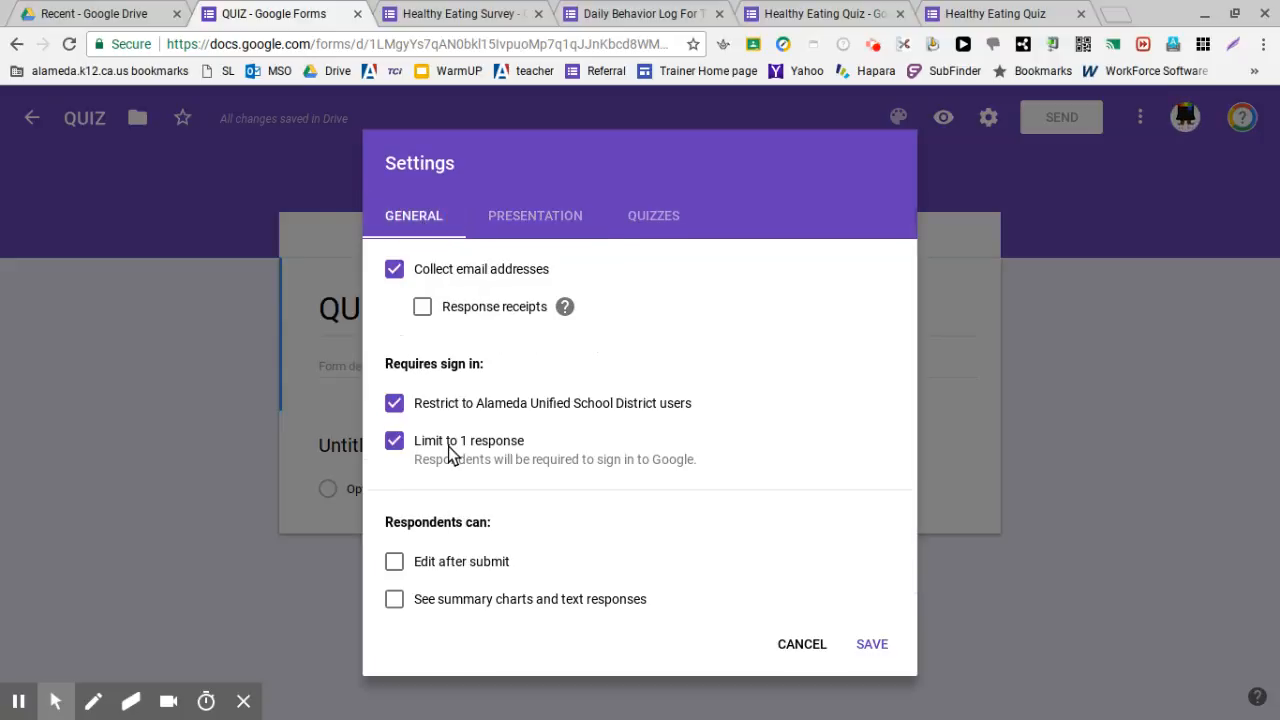
left_click(552, 232)
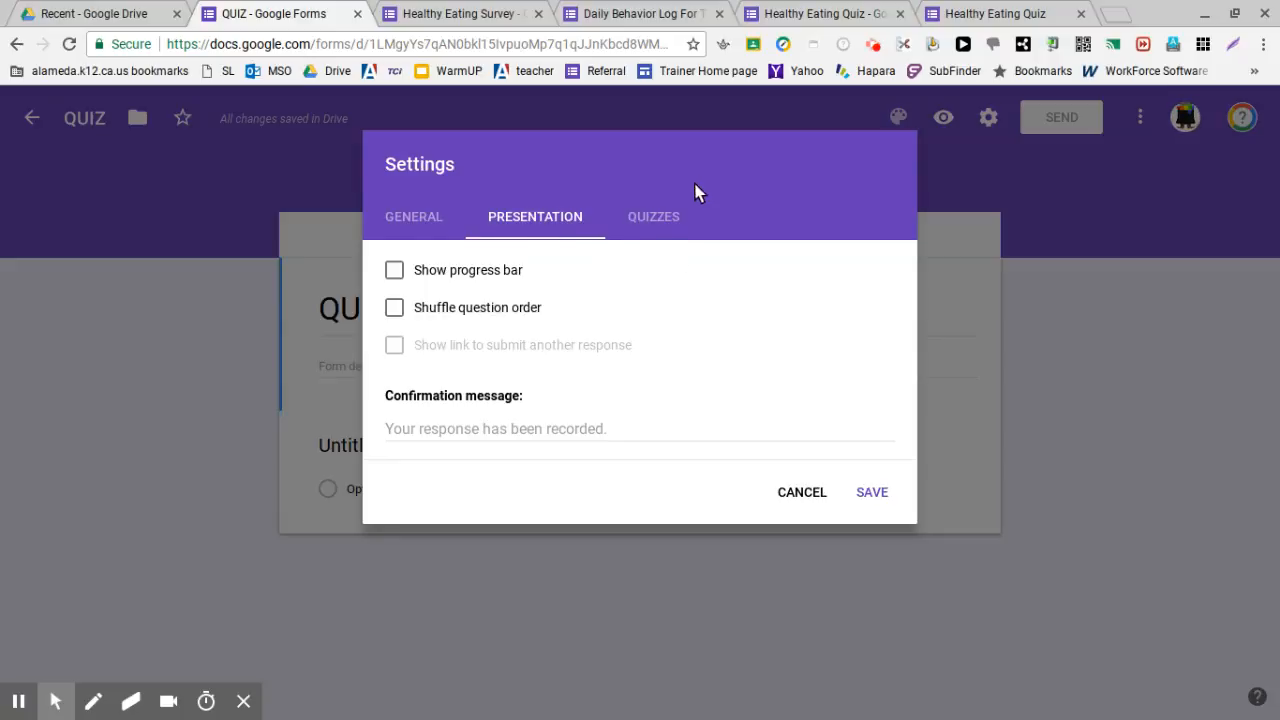
left_click(676, 216)
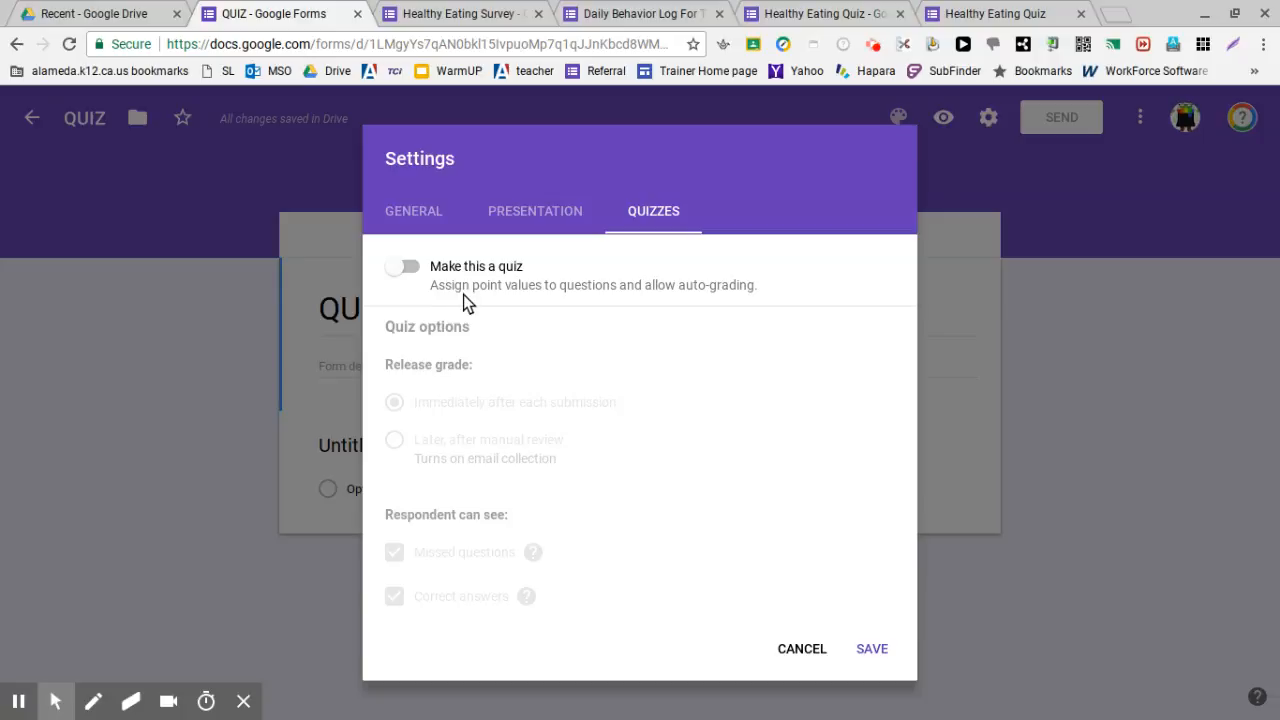
Switch on Make this a quiz with the default release and answer options, and save
left_click(417, 265)
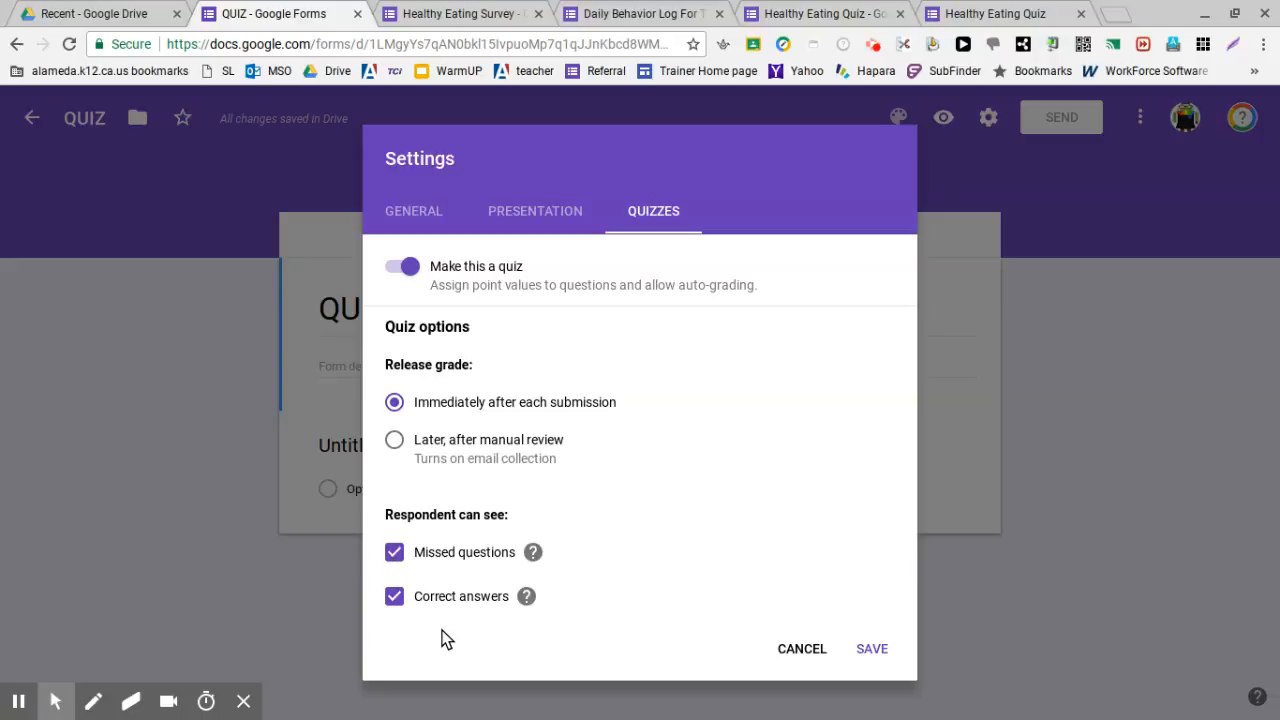
left_click(868, 651)
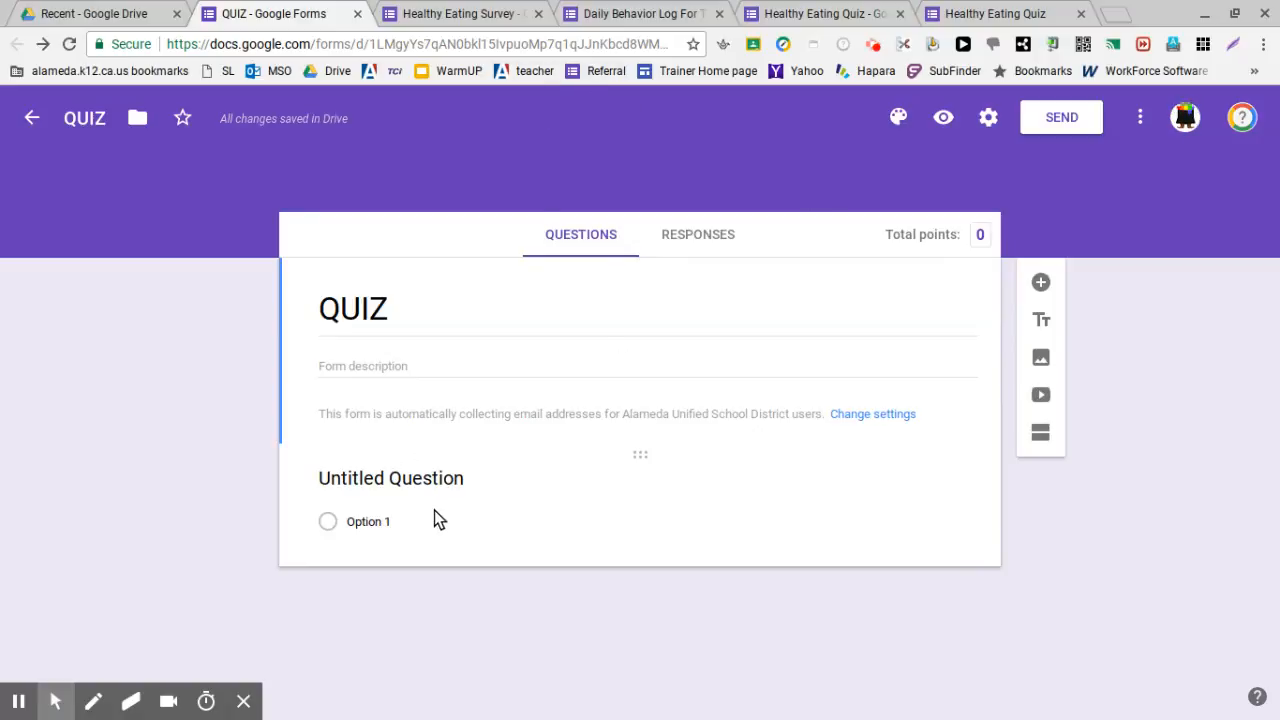
Title the first question 'Which of the following is the healthiest breakfast item?' with choices french toast and donuts
left_click(375, 482)
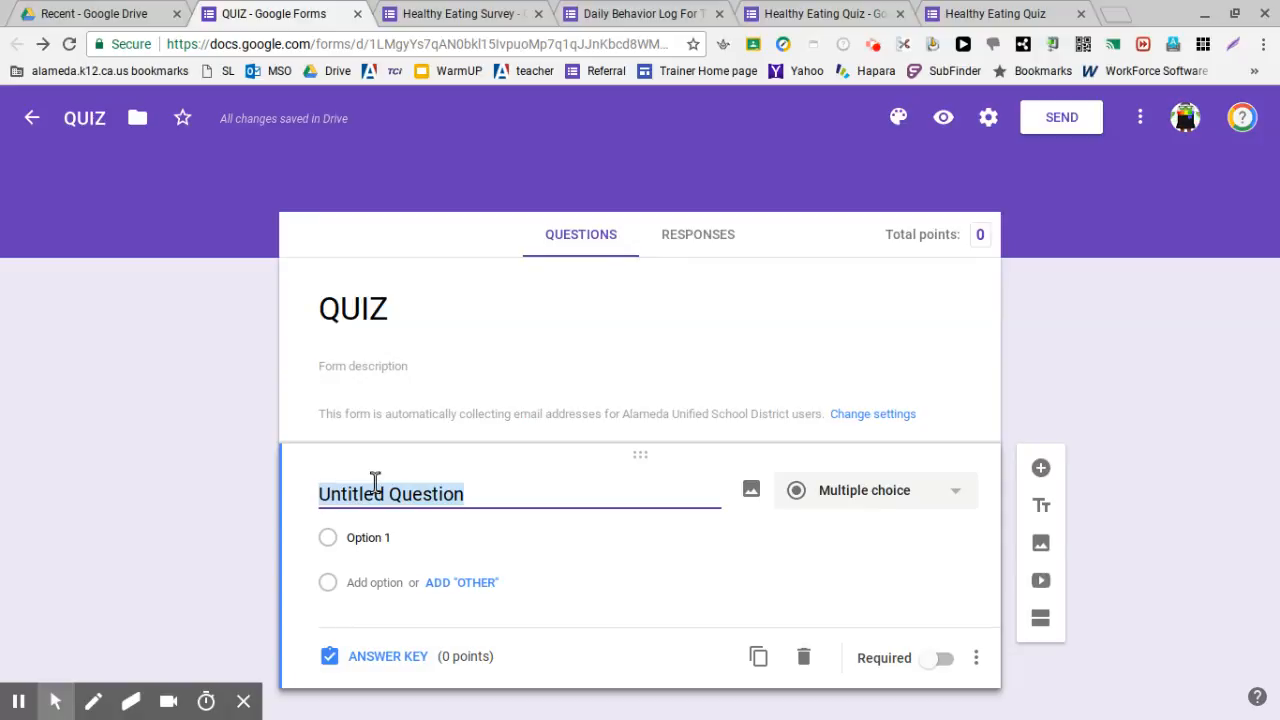
type("Which of")
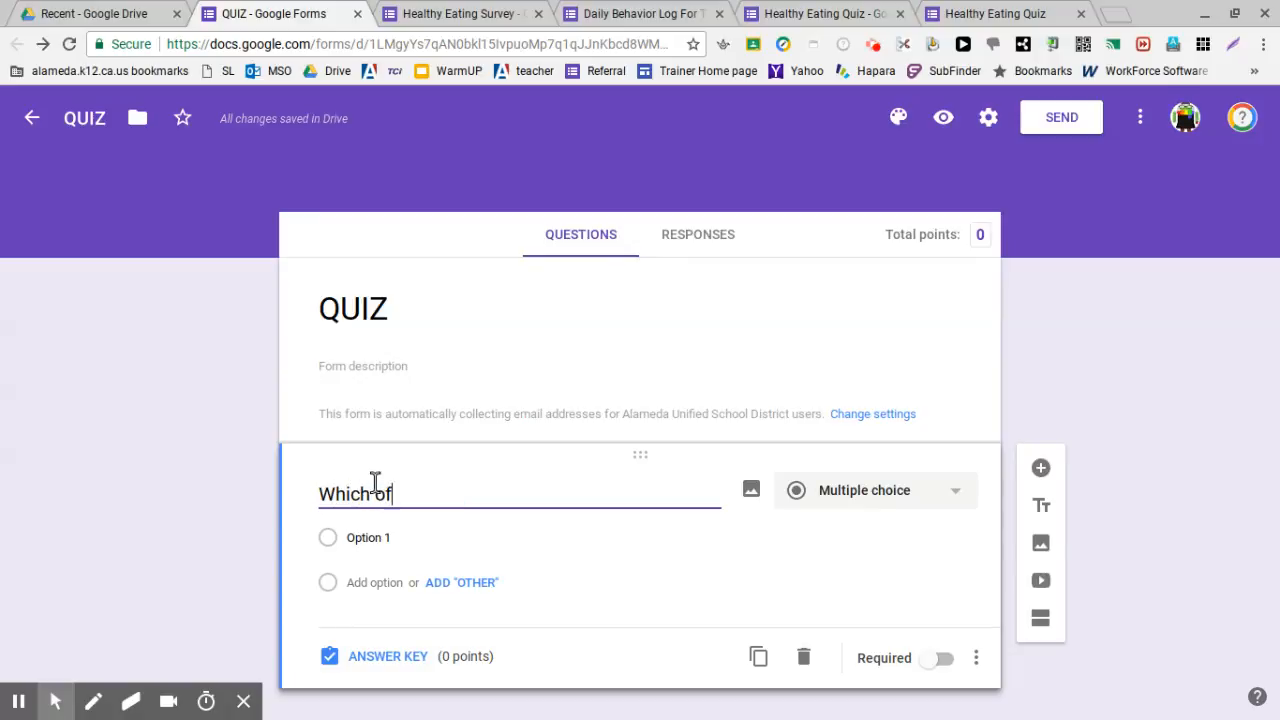
type(" the following i")
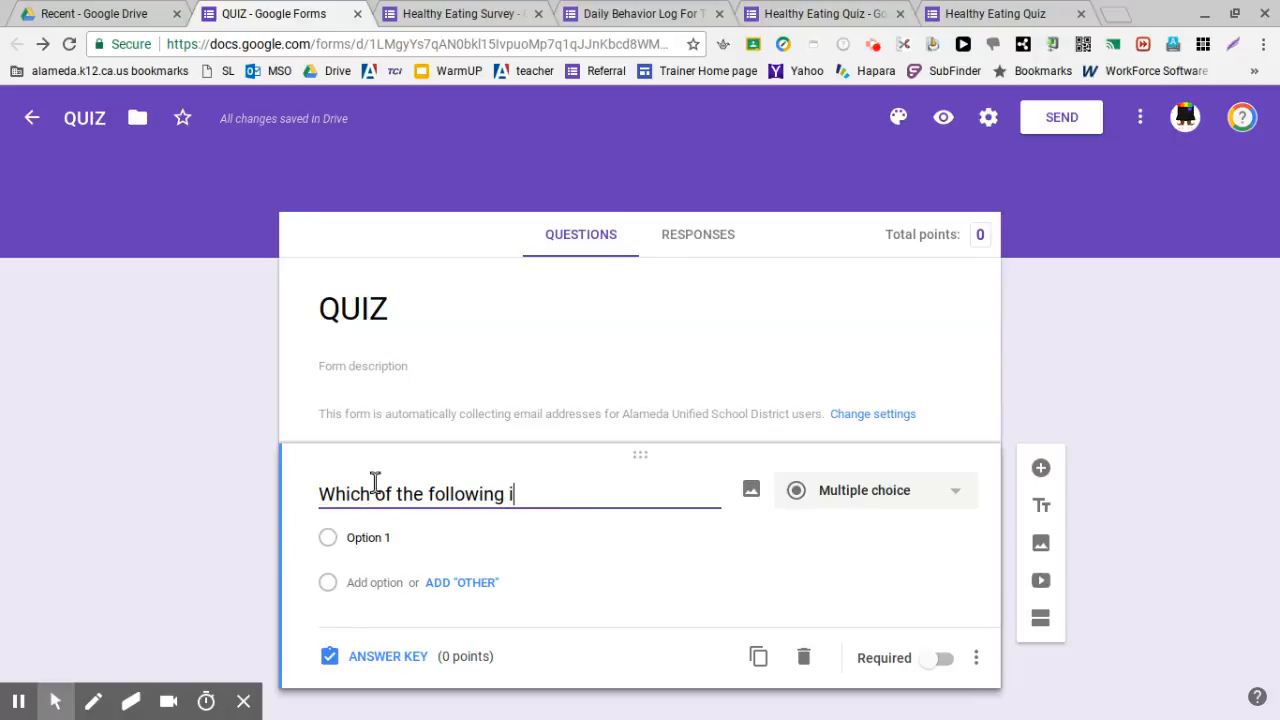
type("s the healthiest ")
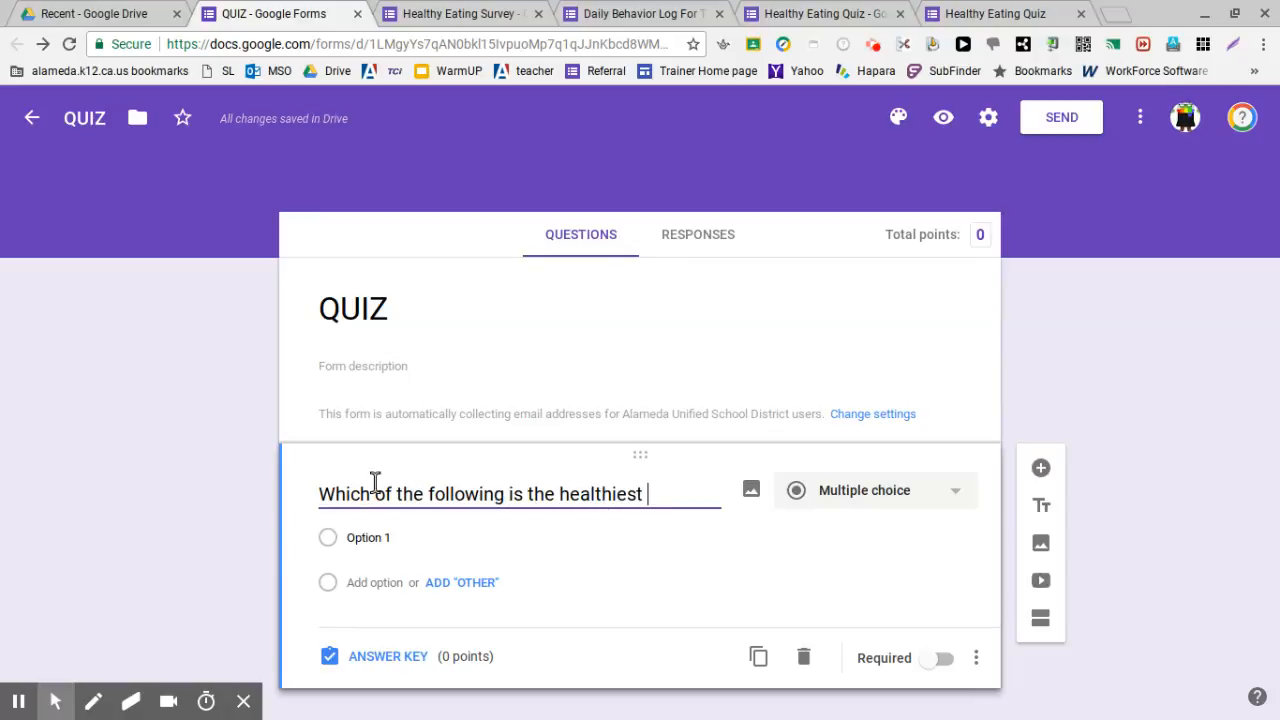
type("breakfast ")
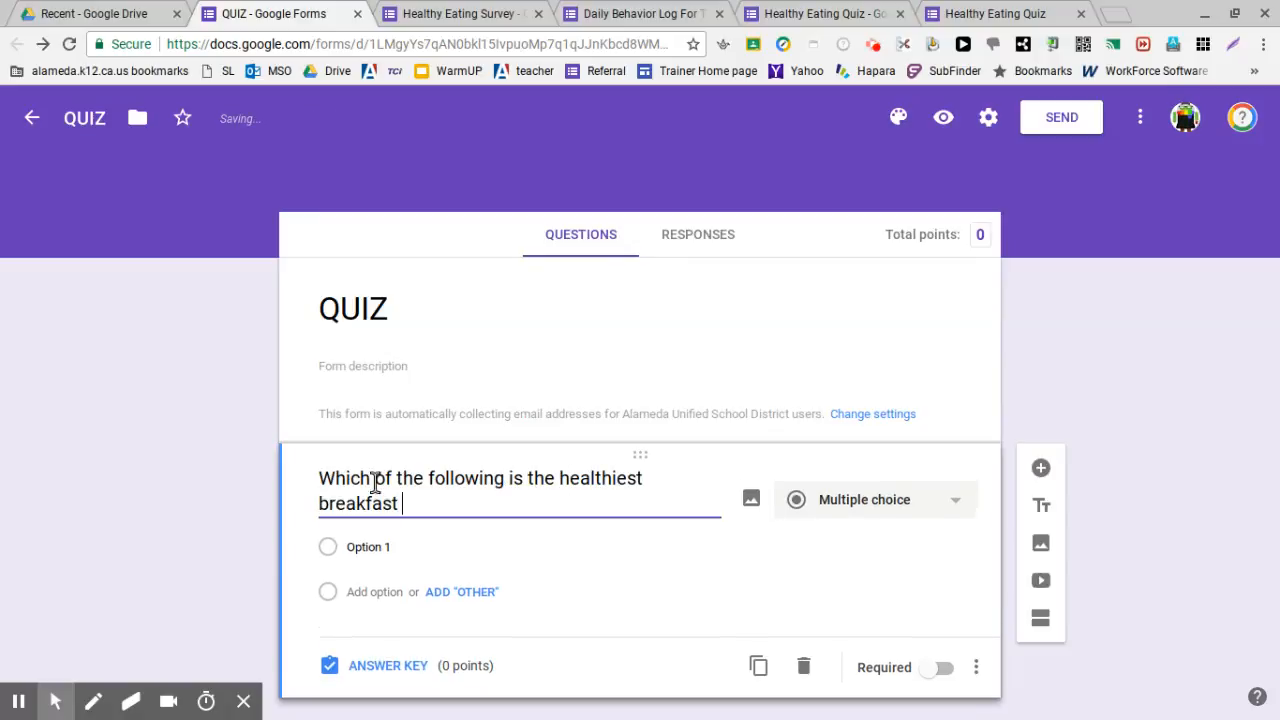
type("item?")
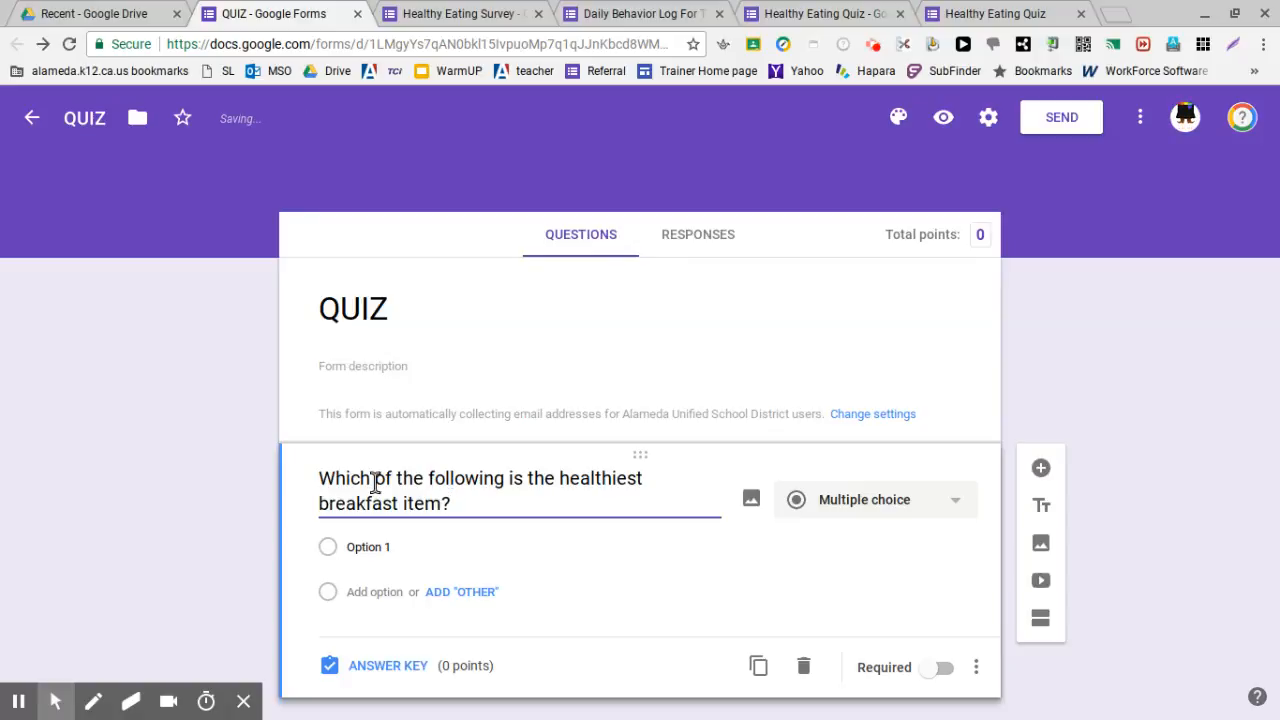
left_click(388, 547)
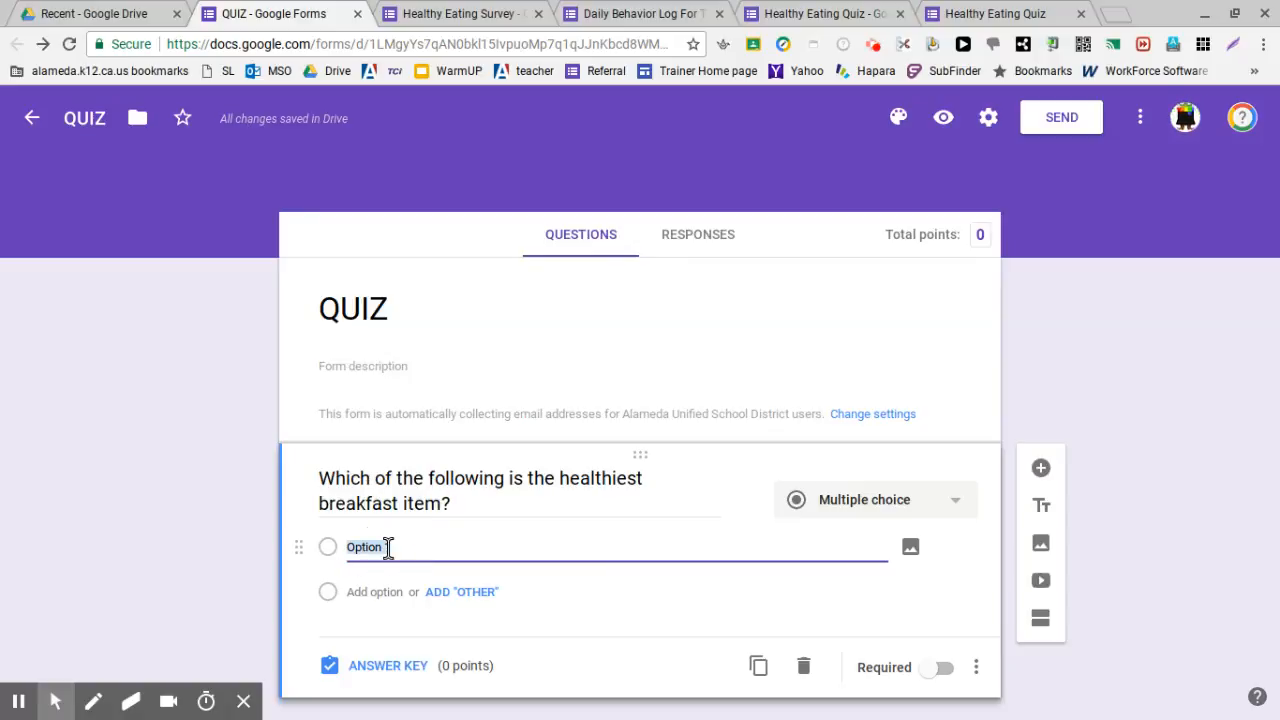
type("french toast")
left_click(371, 591)
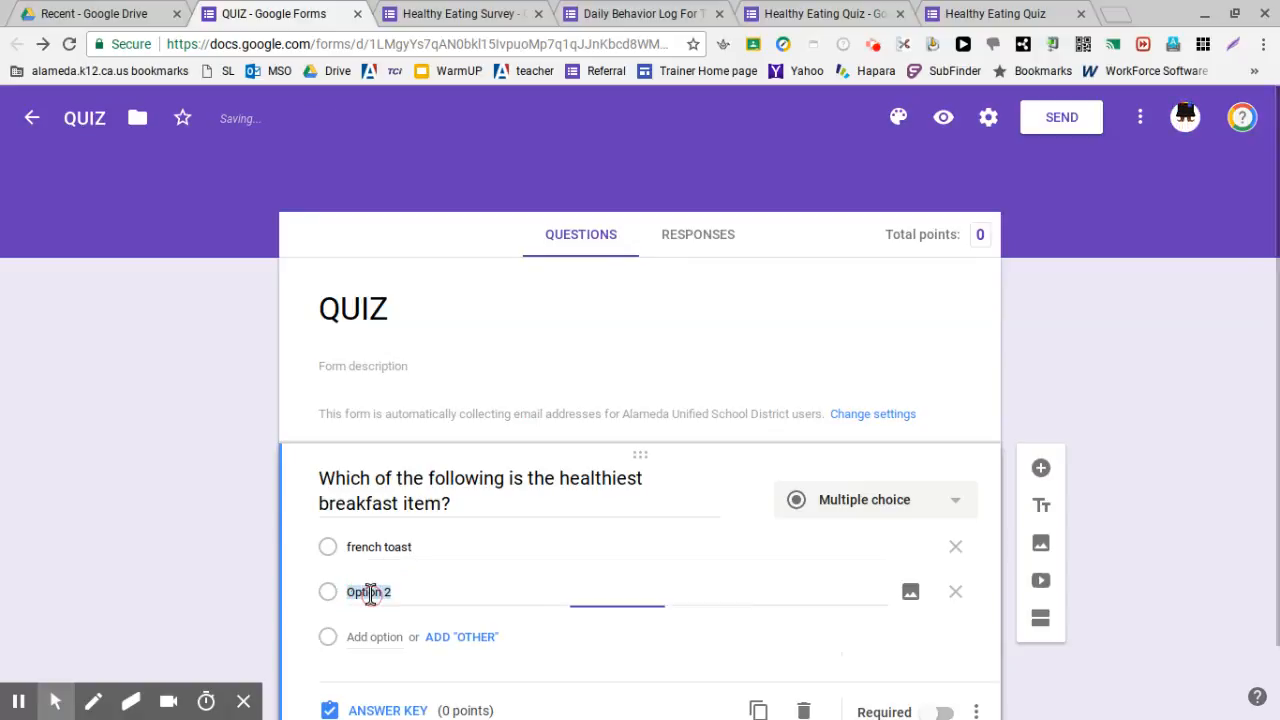
type("donuts")
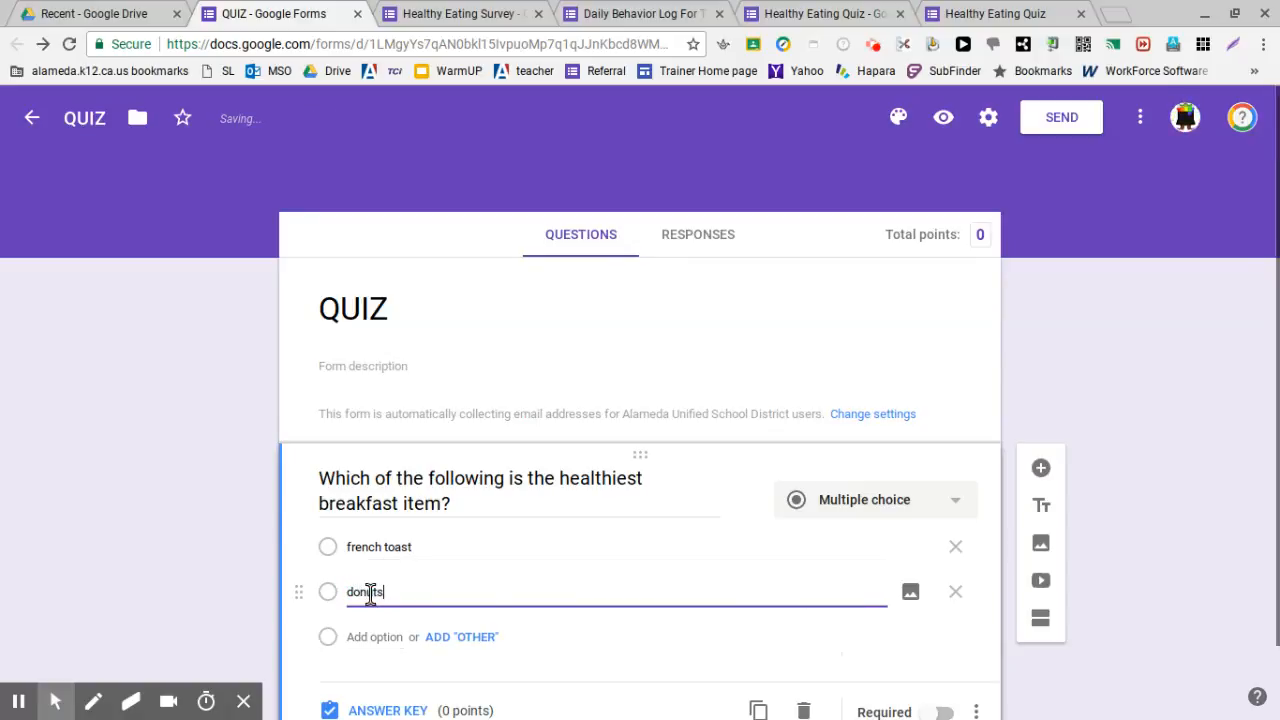
scroll(375, 580, "down", 1)
Add cereal and yogurt as further choices, keeping the question Multiple choice
left_click(378, 563)
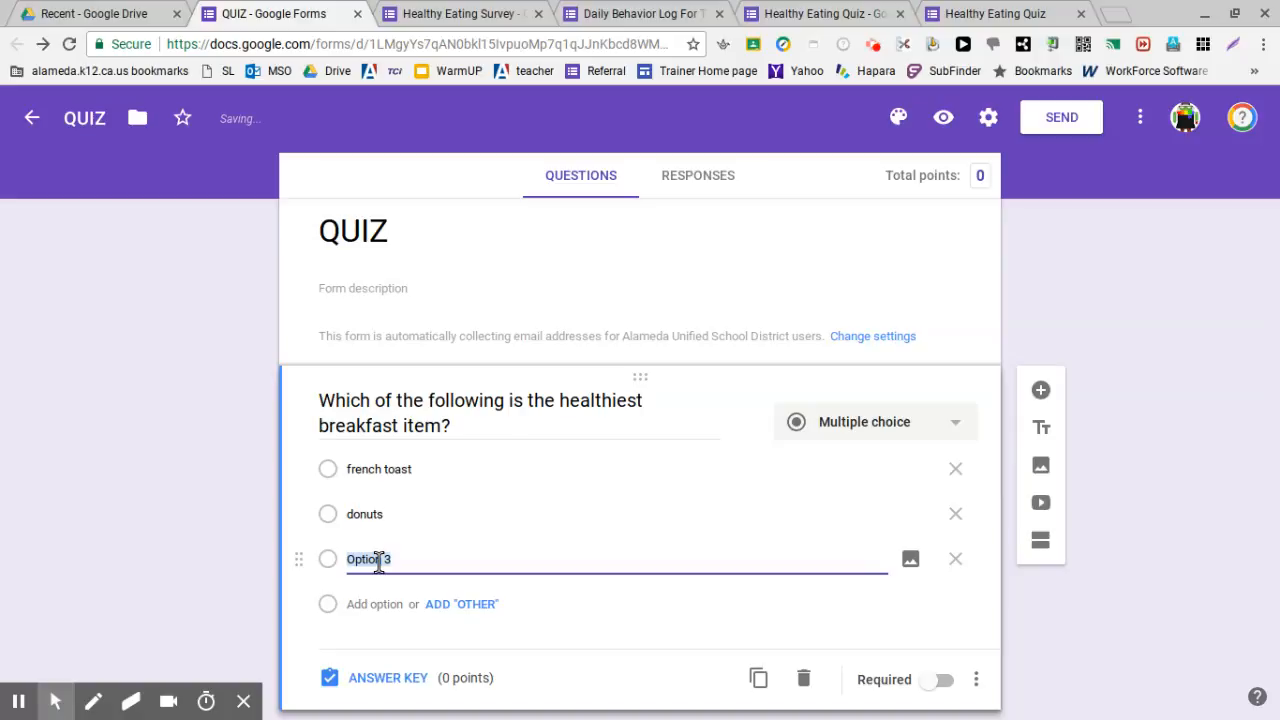
type("cerea")
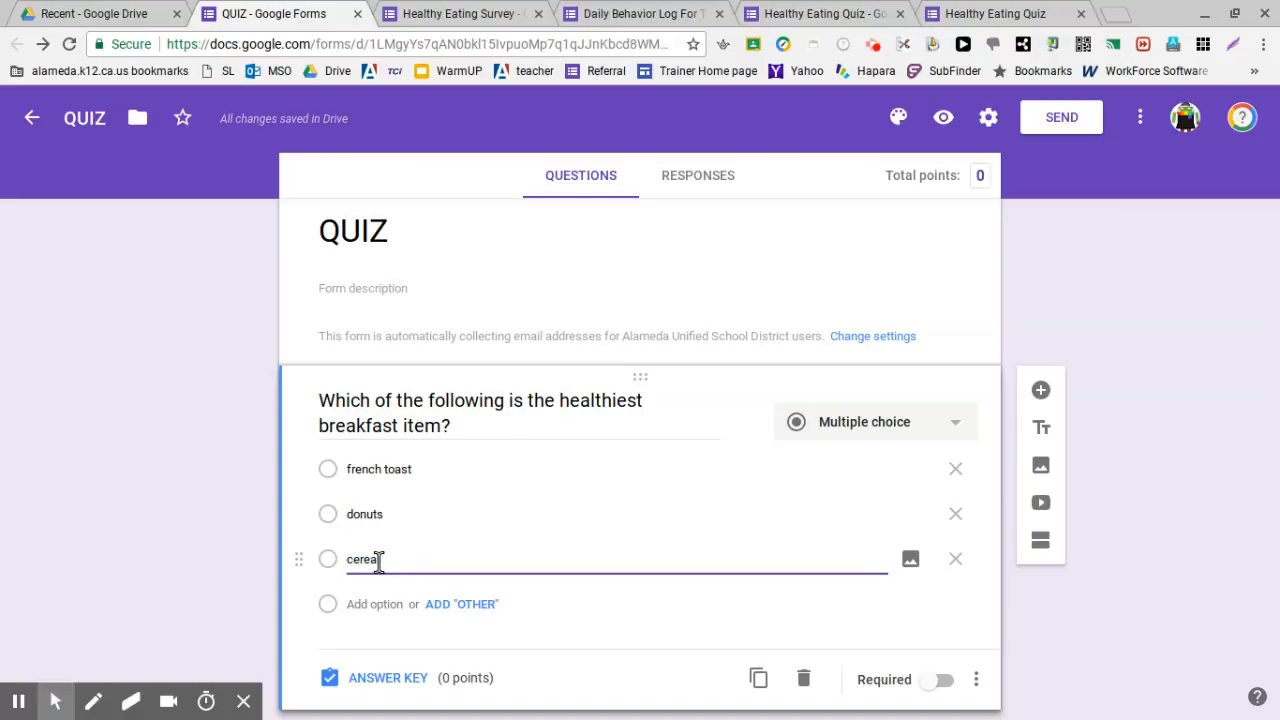
type("l")
left_click(398, 600)
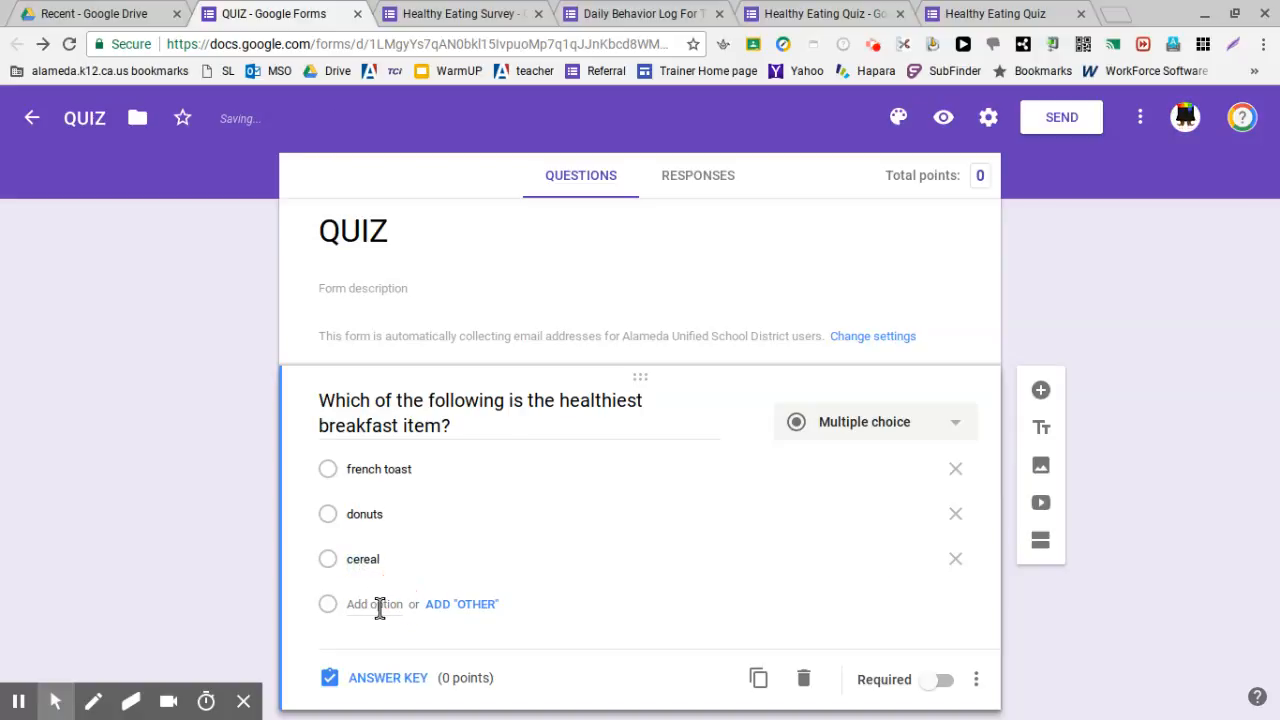
left_click(380, 606)
type("yogurt")
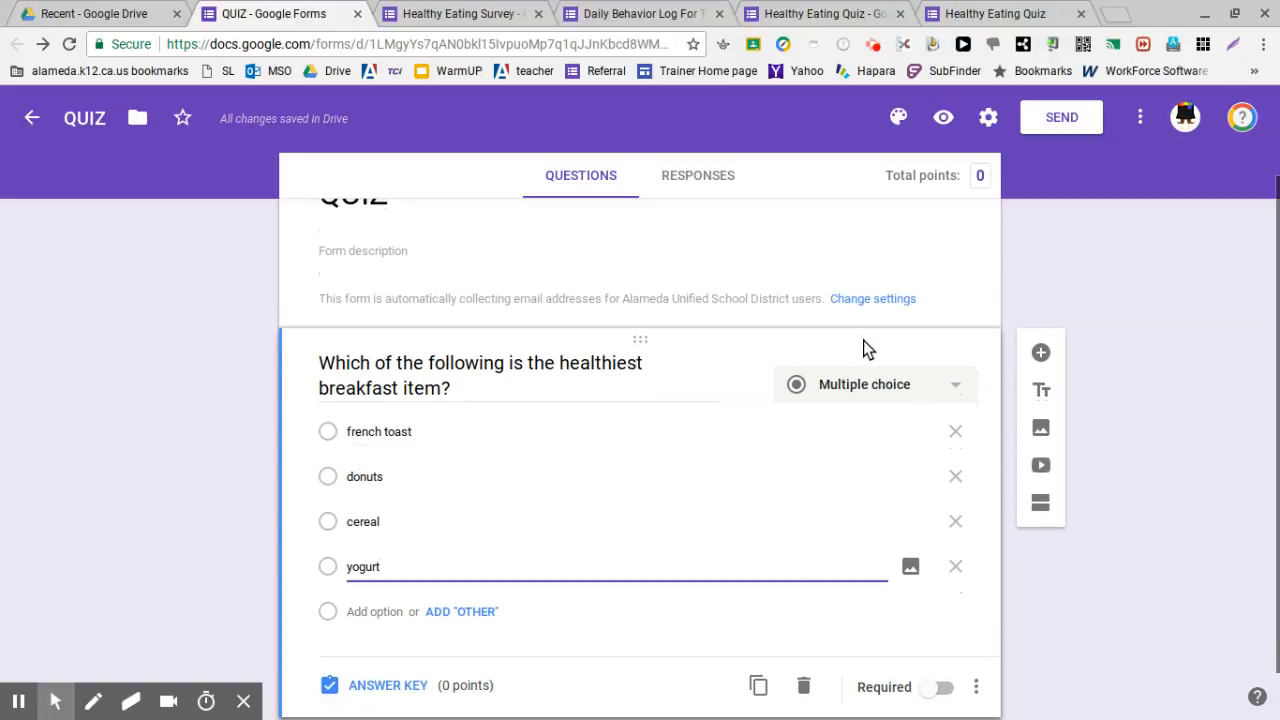
left_click(944, 384)
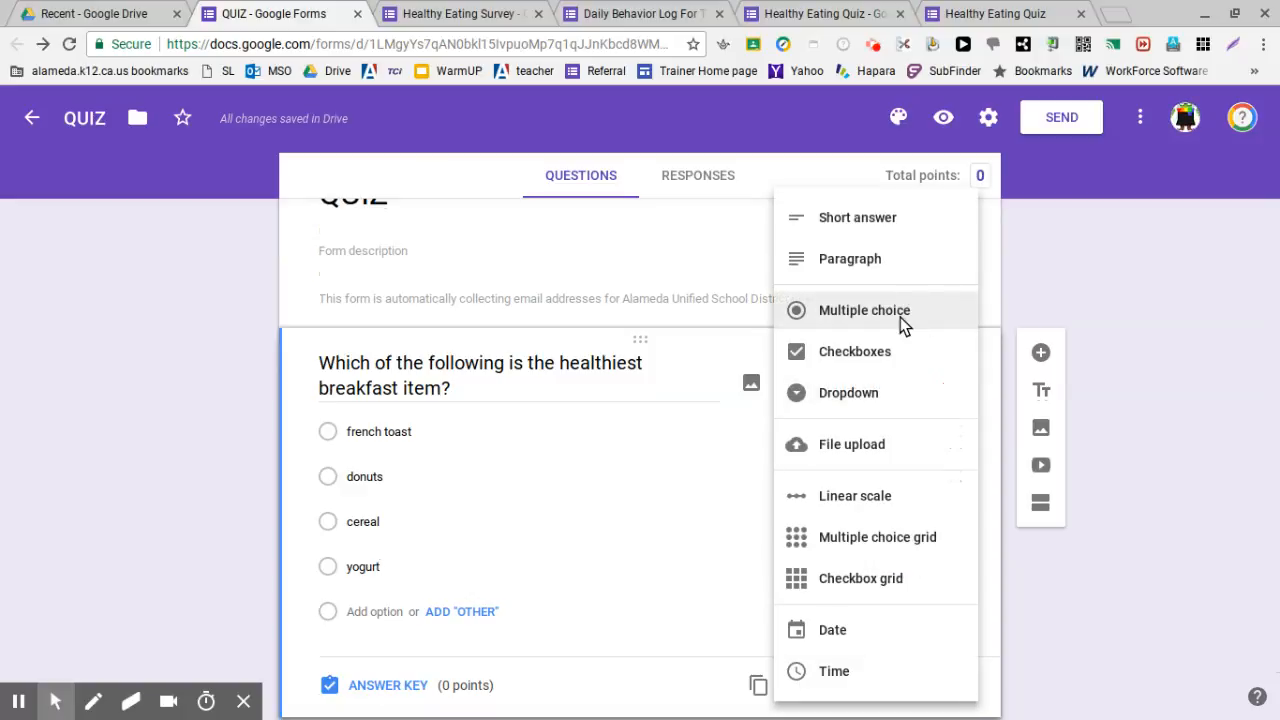
left_click(902, 314)
scroll(674, 522, "down", 1)
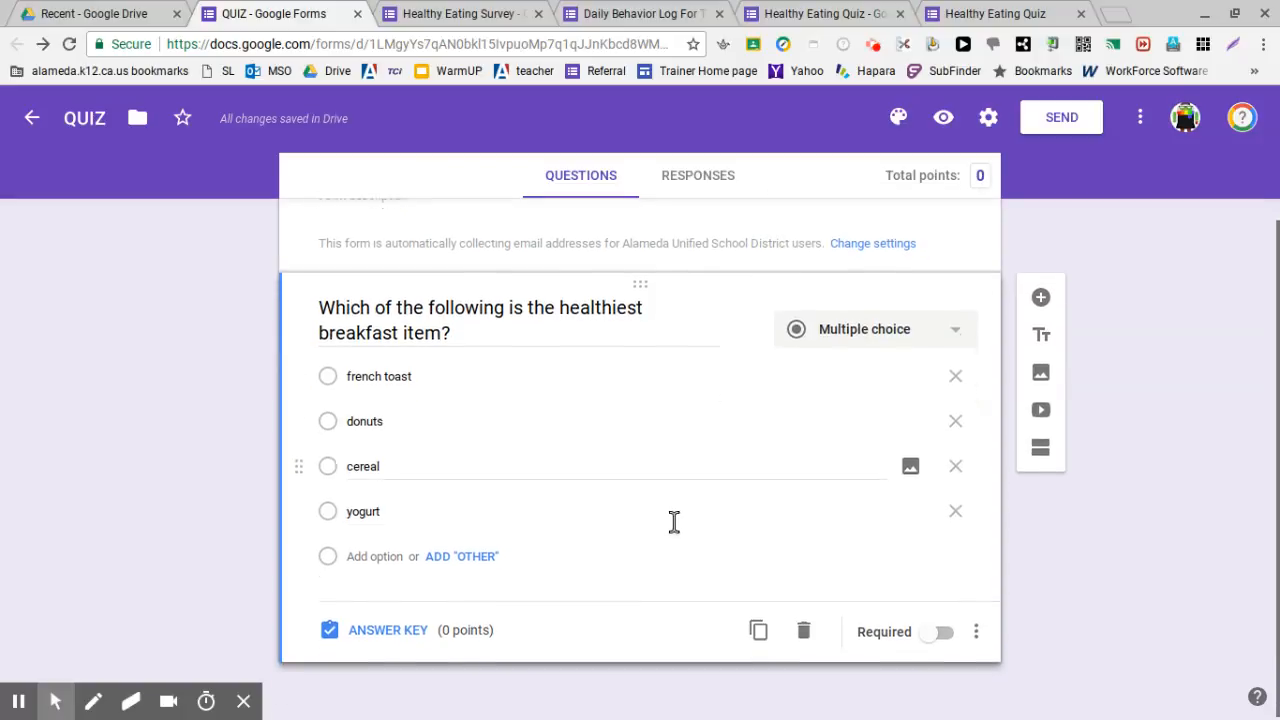
In the breakfast question's answer key, set 3 points and mark yogurt correct
left_click(396, 632)
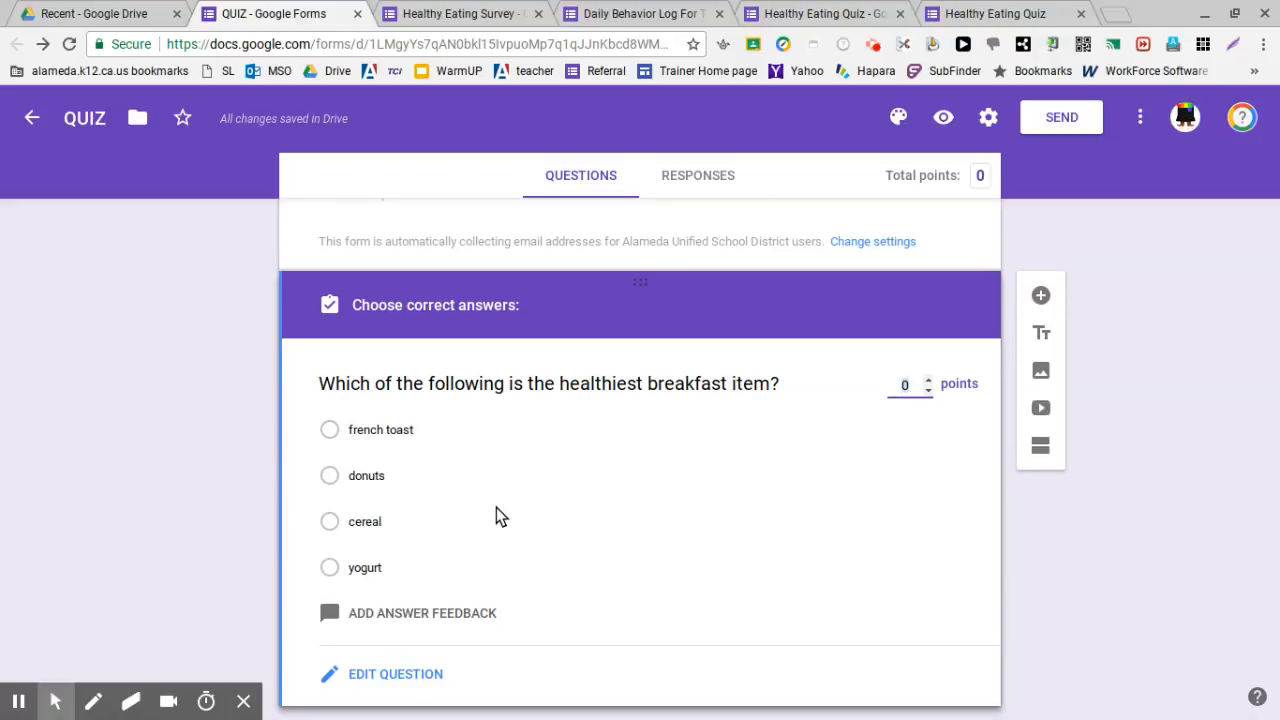
left_click(929, 379)
left_click(929, 379)
left_click(929, 379)
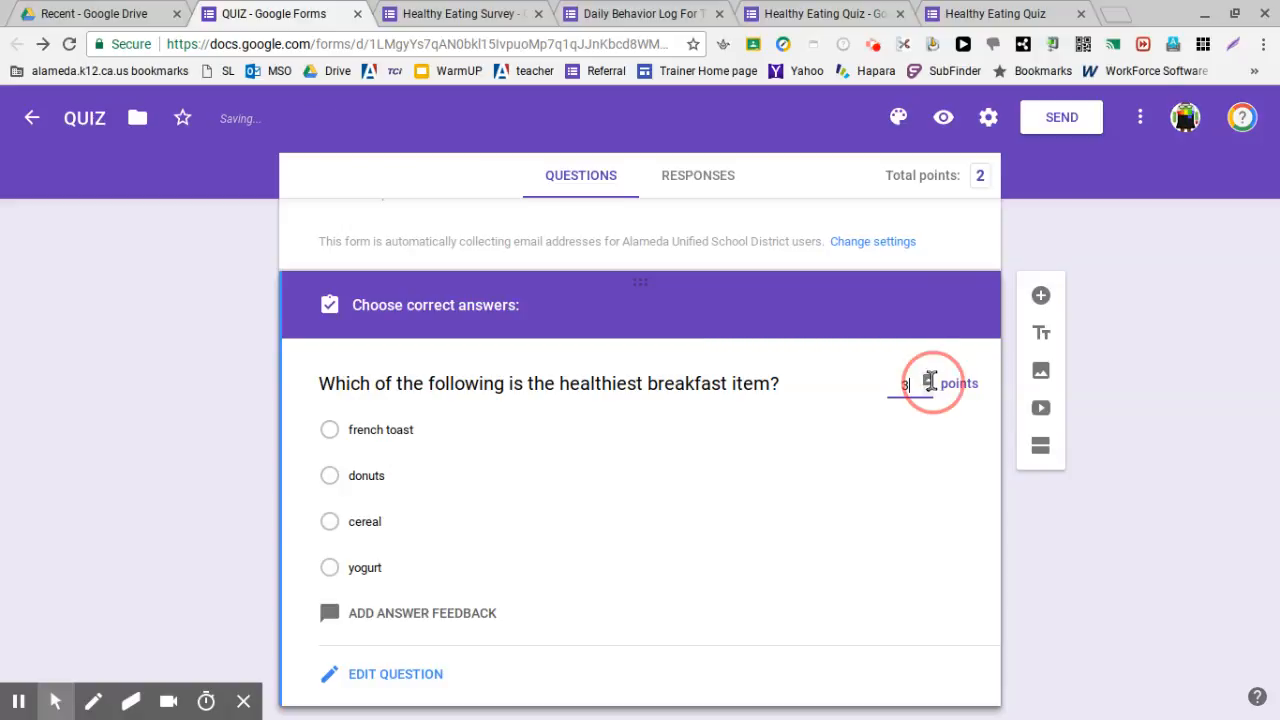
left_click(330, 567)
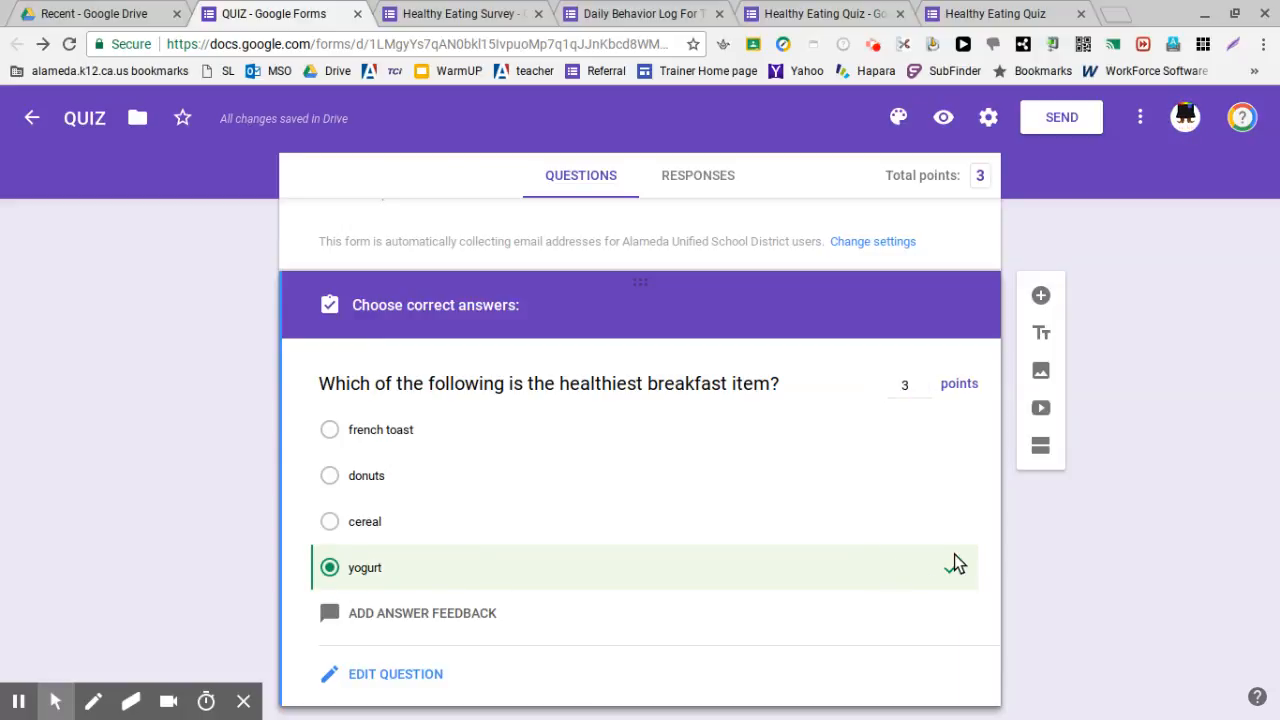
scroll(782, 546, "down", 1)
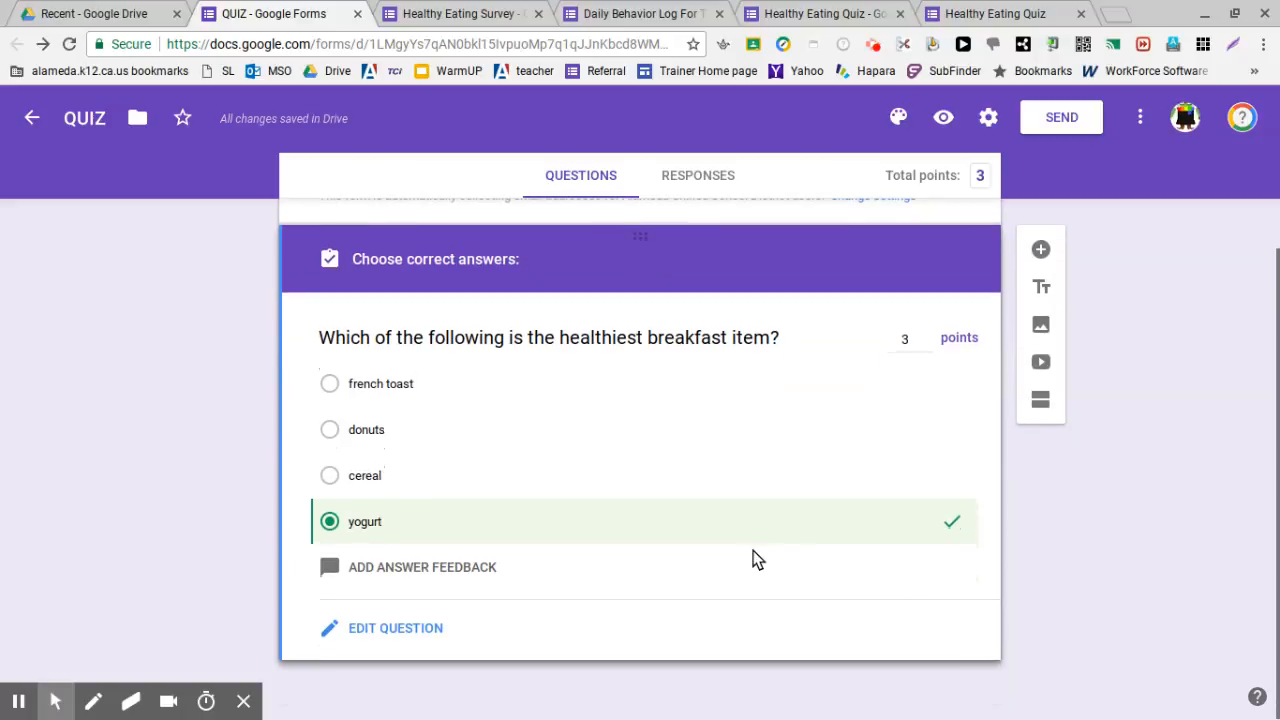
scroll(577, 616, "up", 3)
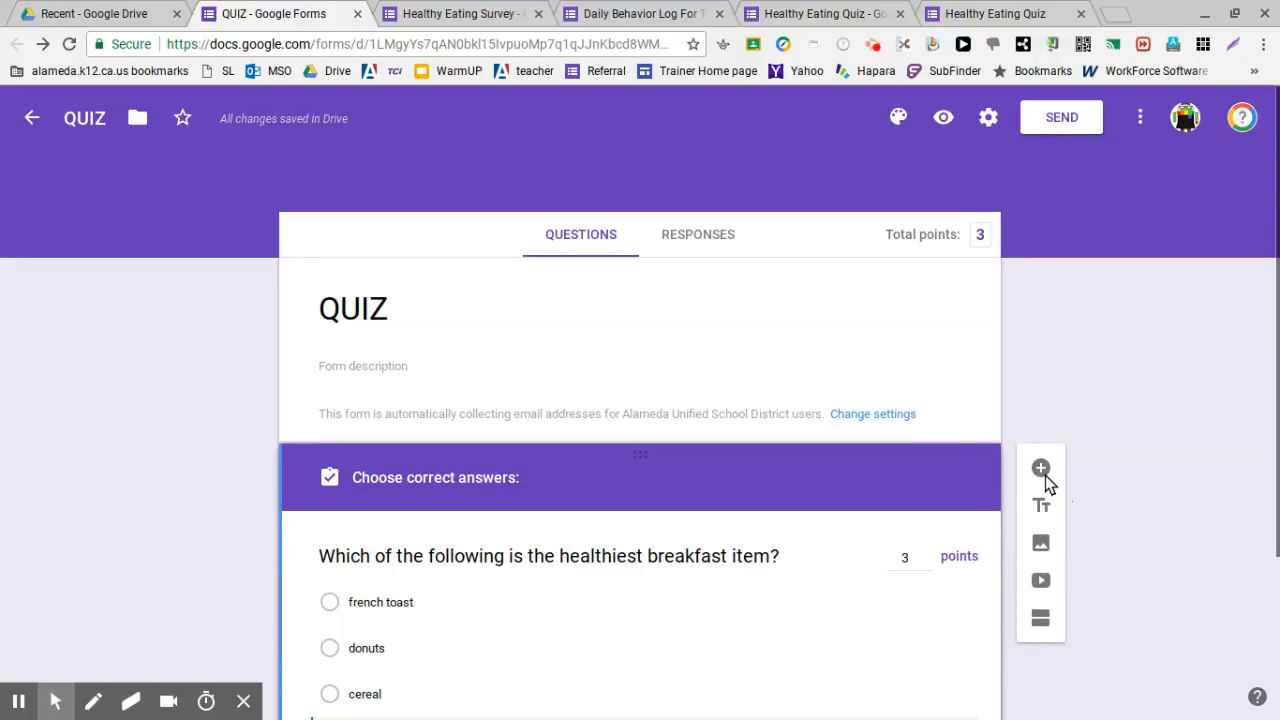
Add a new question after the breakfast one titled 'Which is a good mid morning snack'
left_click(1044, 476)
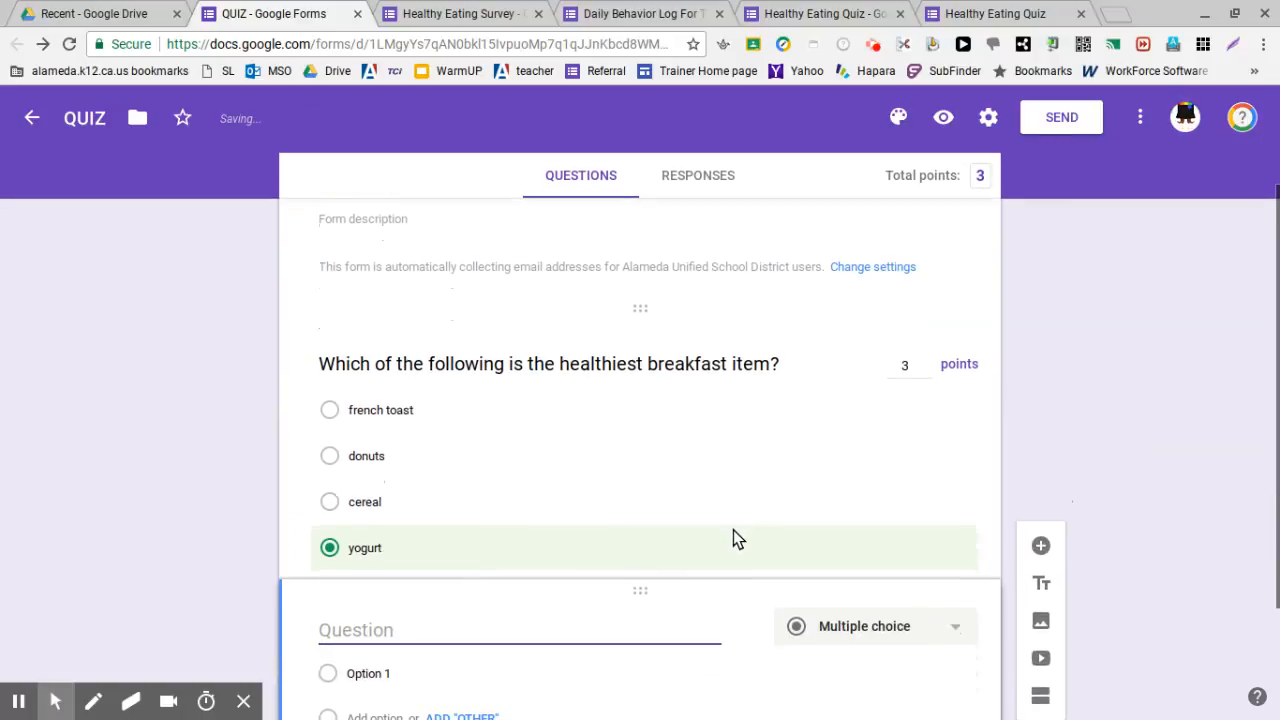
scroll(579, 490, "down", 1)
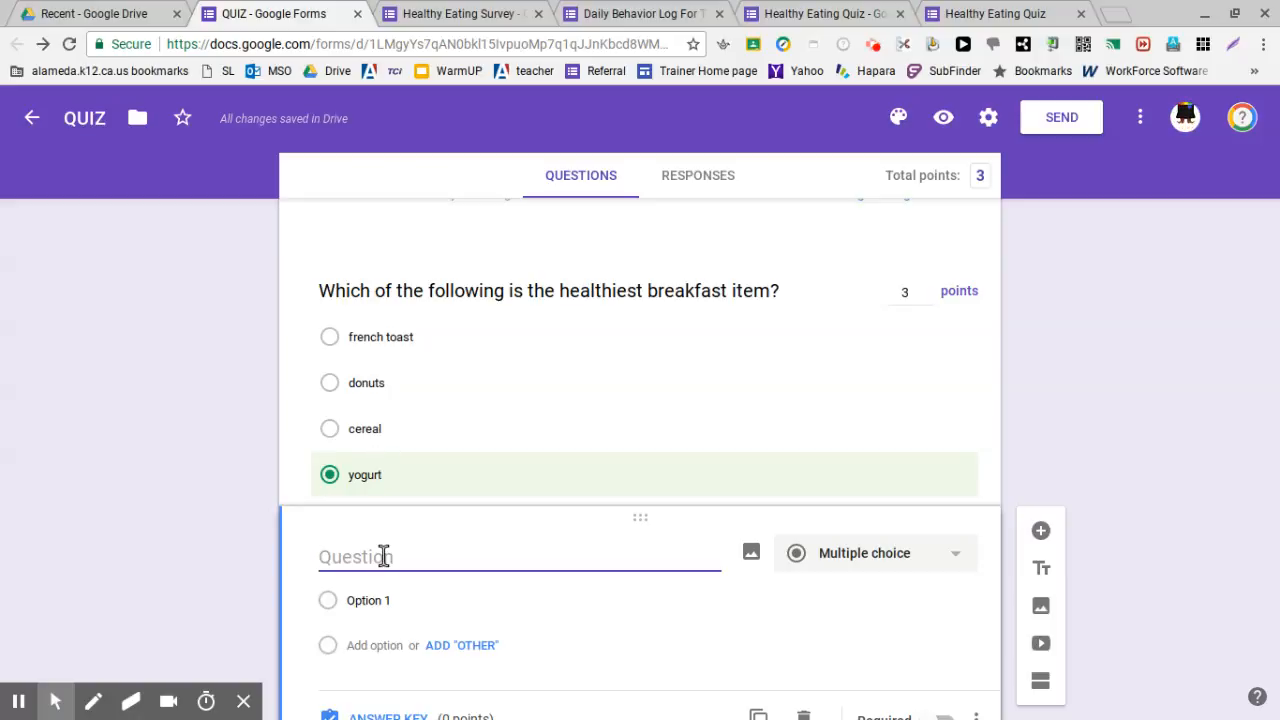
type("Which ")
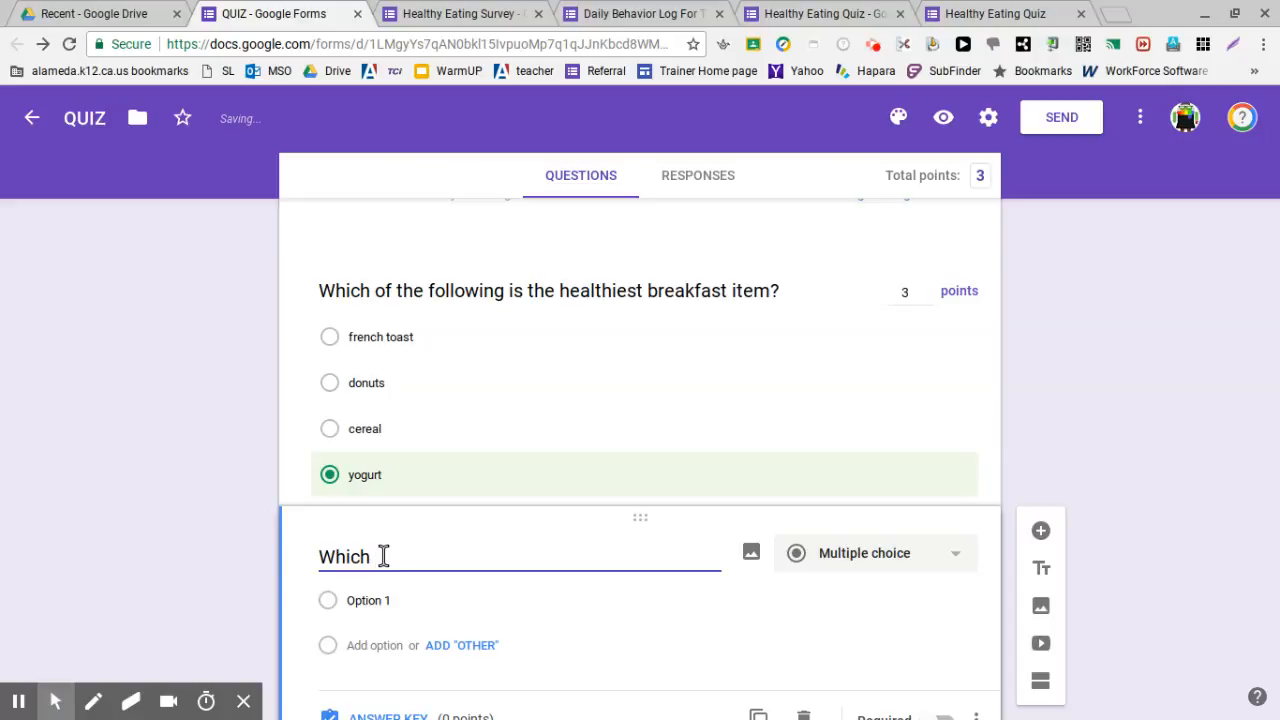
type("is a")
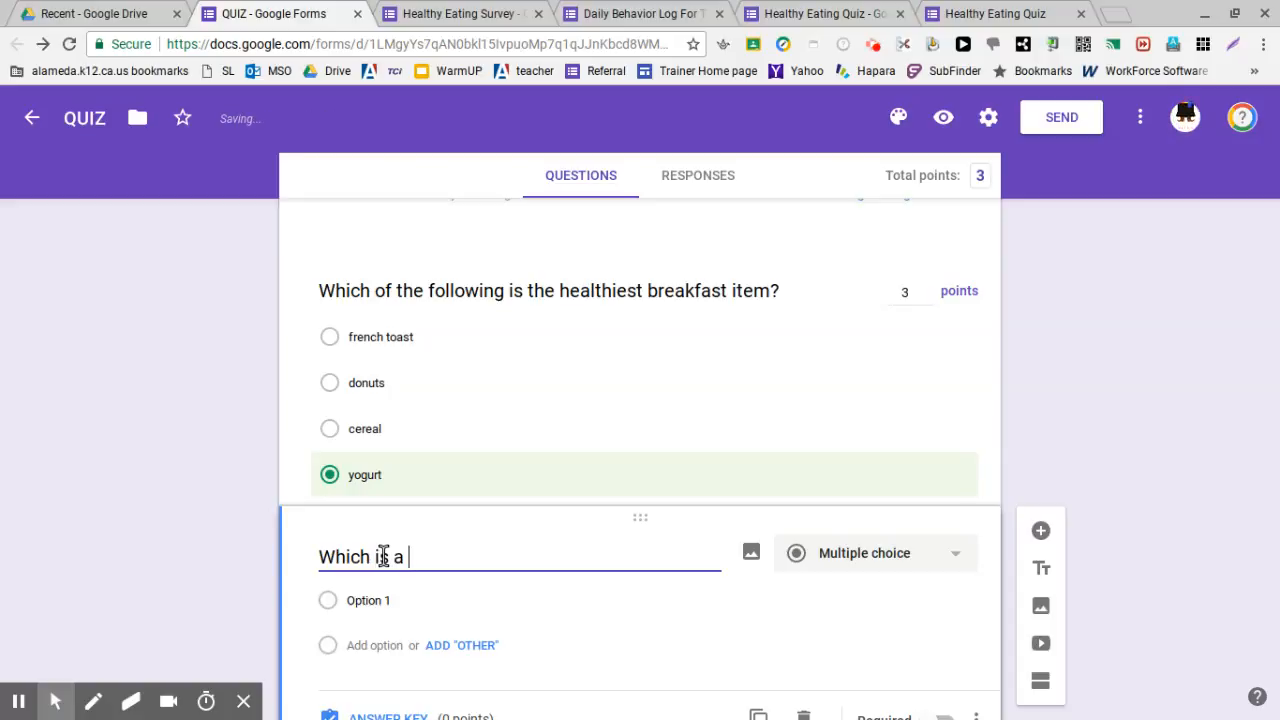
type(" g")
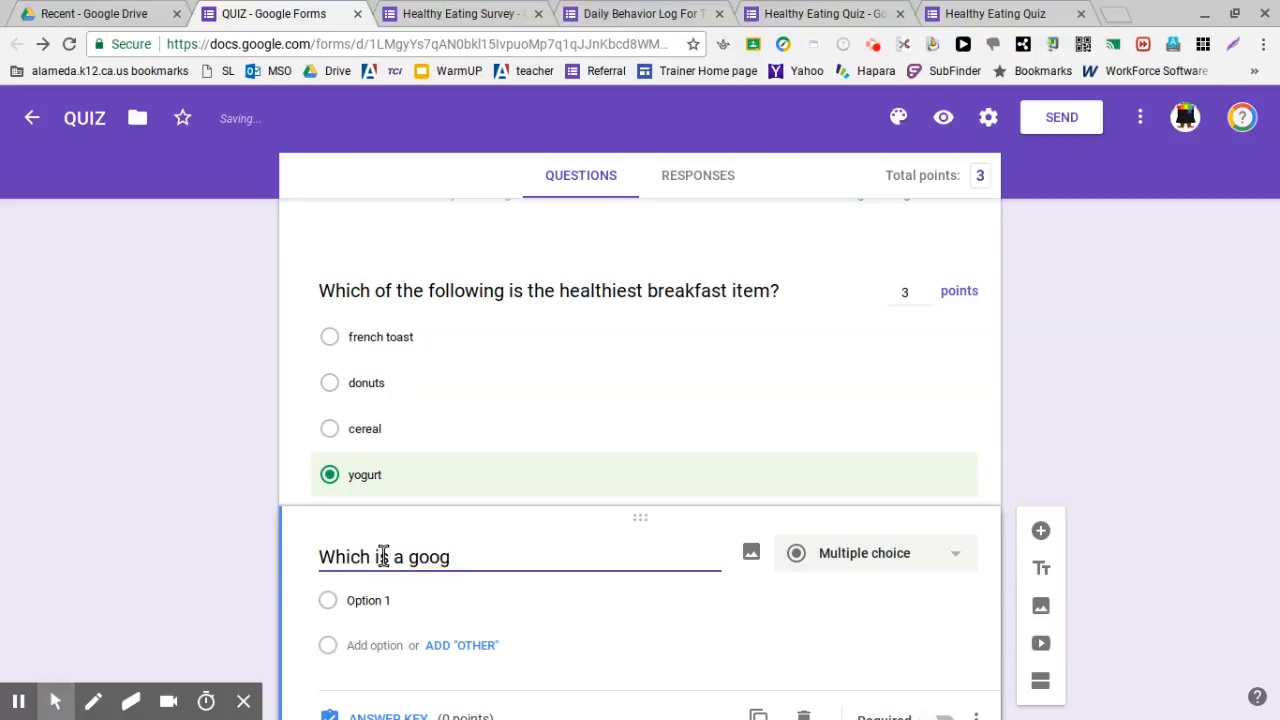
type("ood mind")
key("BackSpace")
key("BackSpace")
type("d morni")
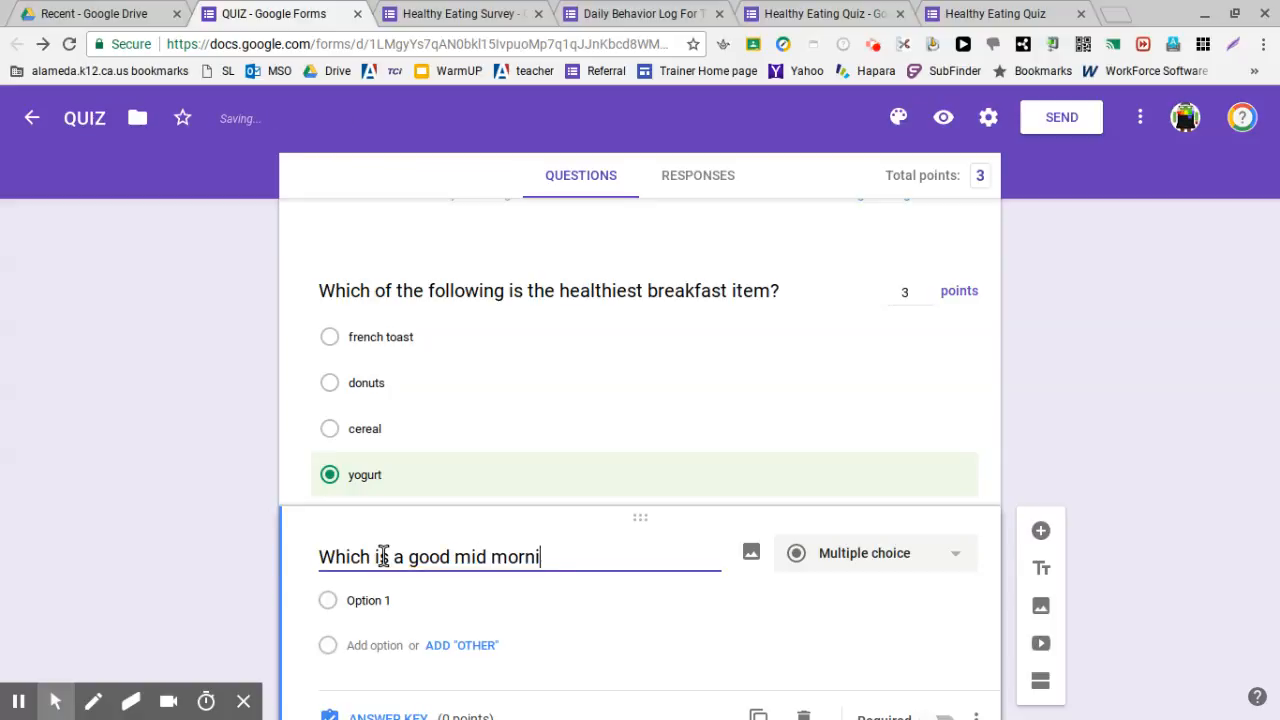
type("ng snack")
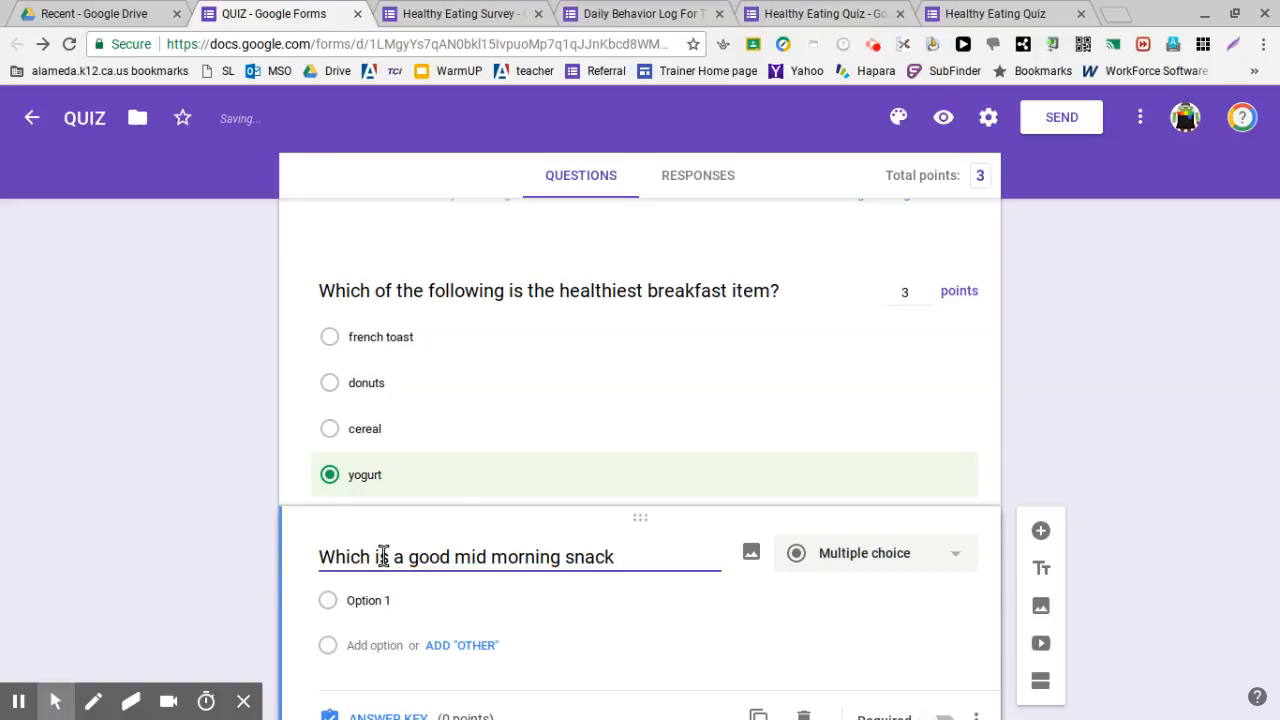
scroll(459, 488, "down", 1)
End the snack question with '?', make it Checkboxes, and add choices fruit, crackers and candy
type("?")
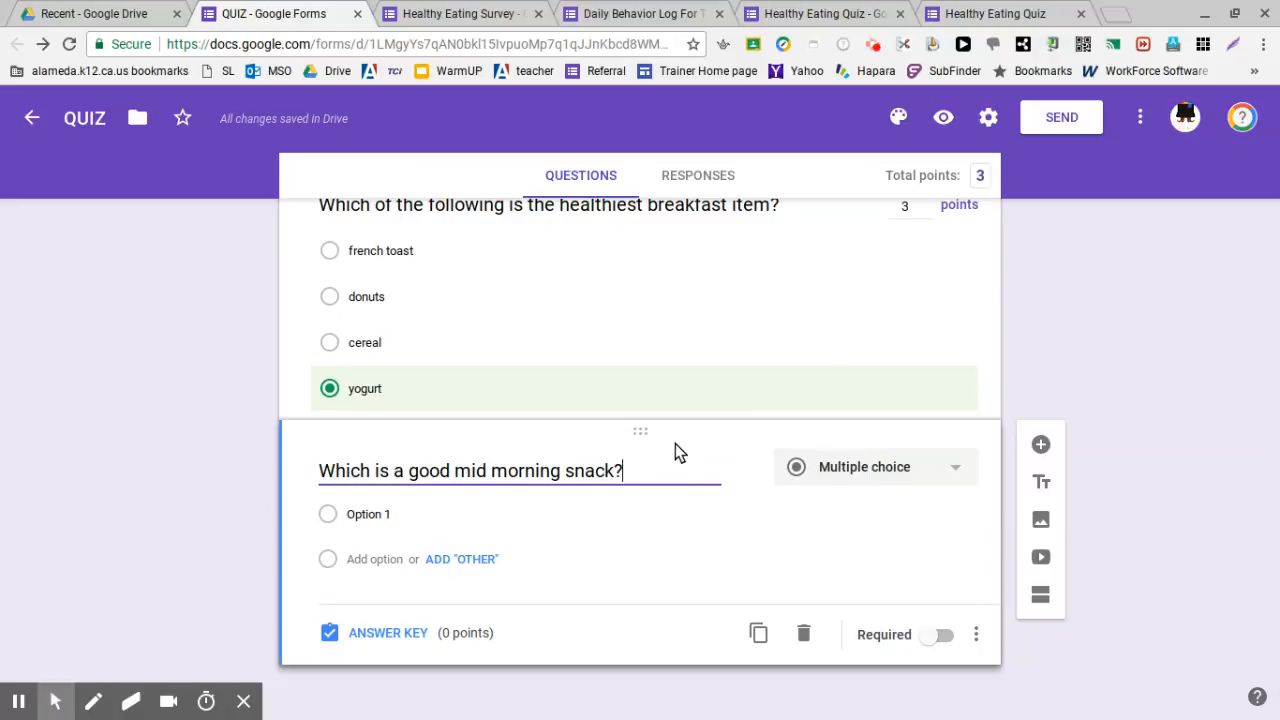
left_click(912, 468)
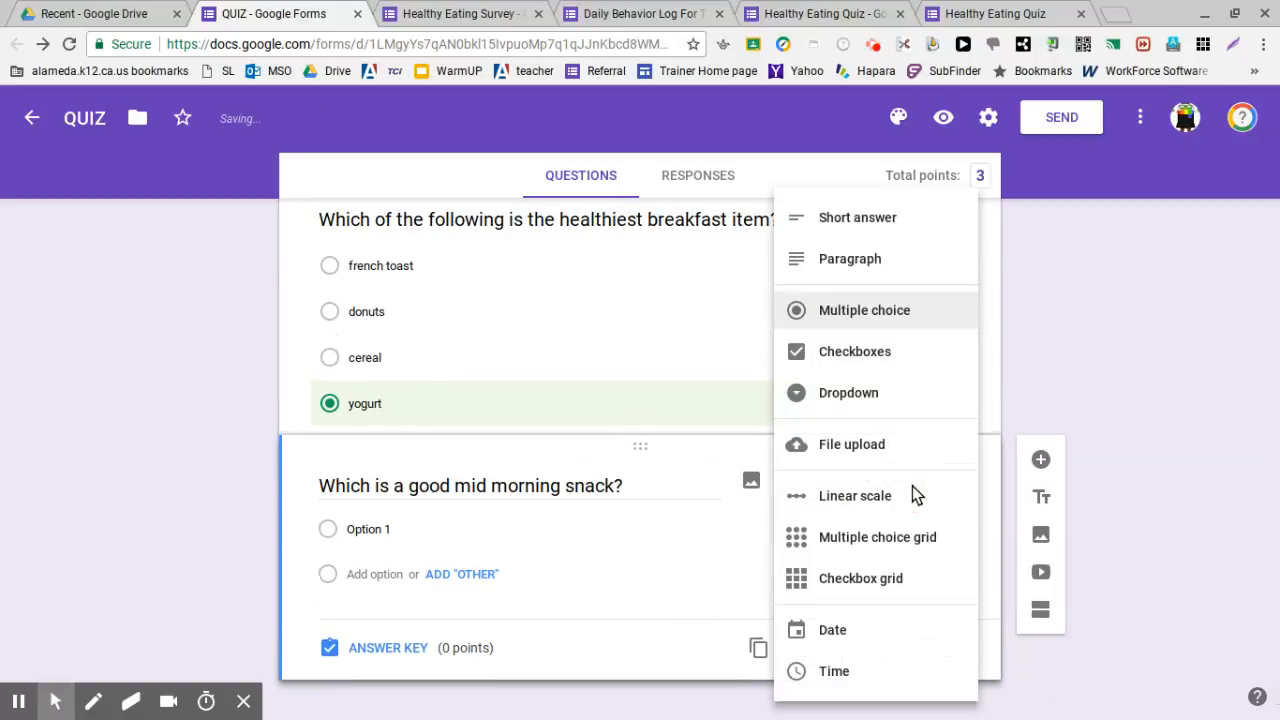
left_click(897, 360)
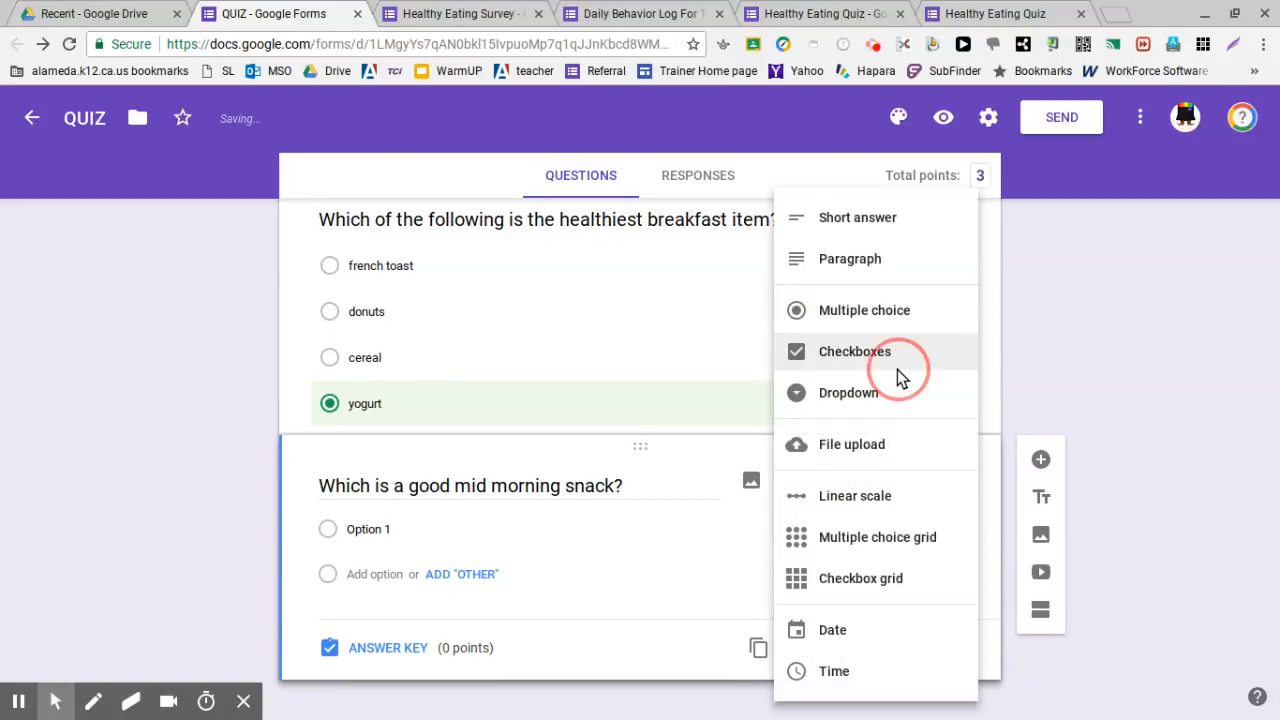
left_click(375, 528)
type("fruit")
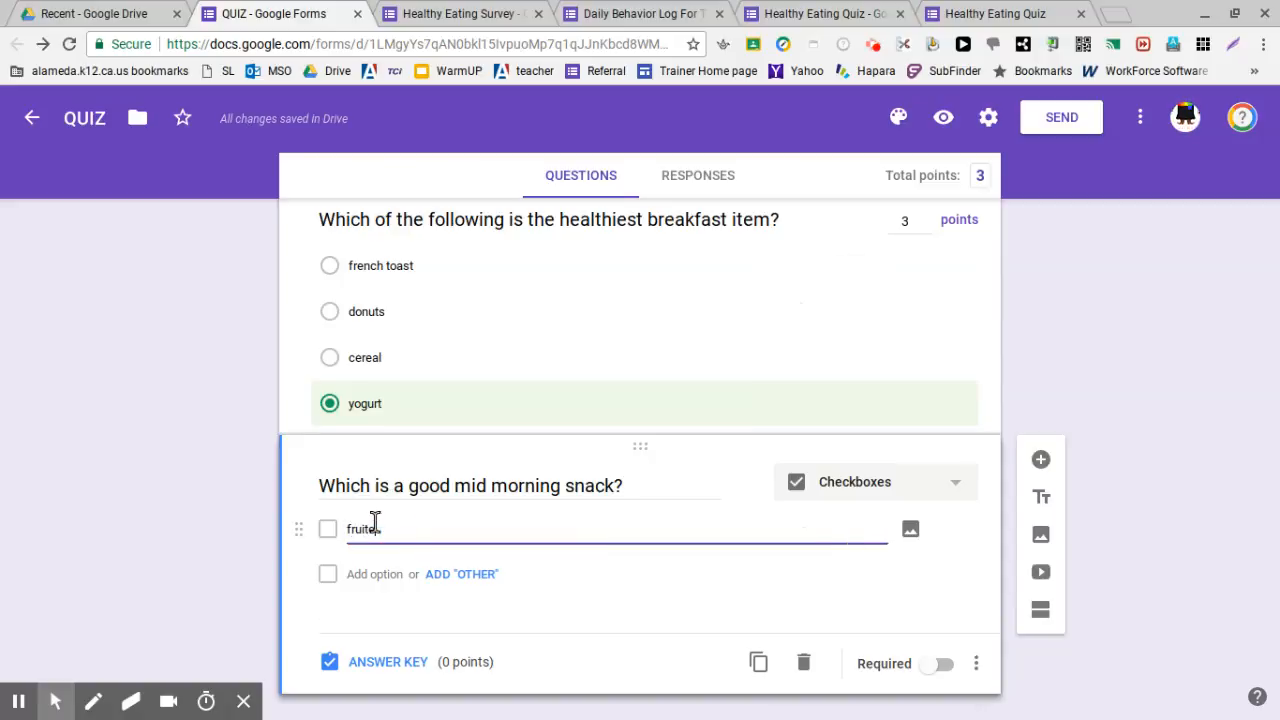
left_click(371, 573)
type("cracker")
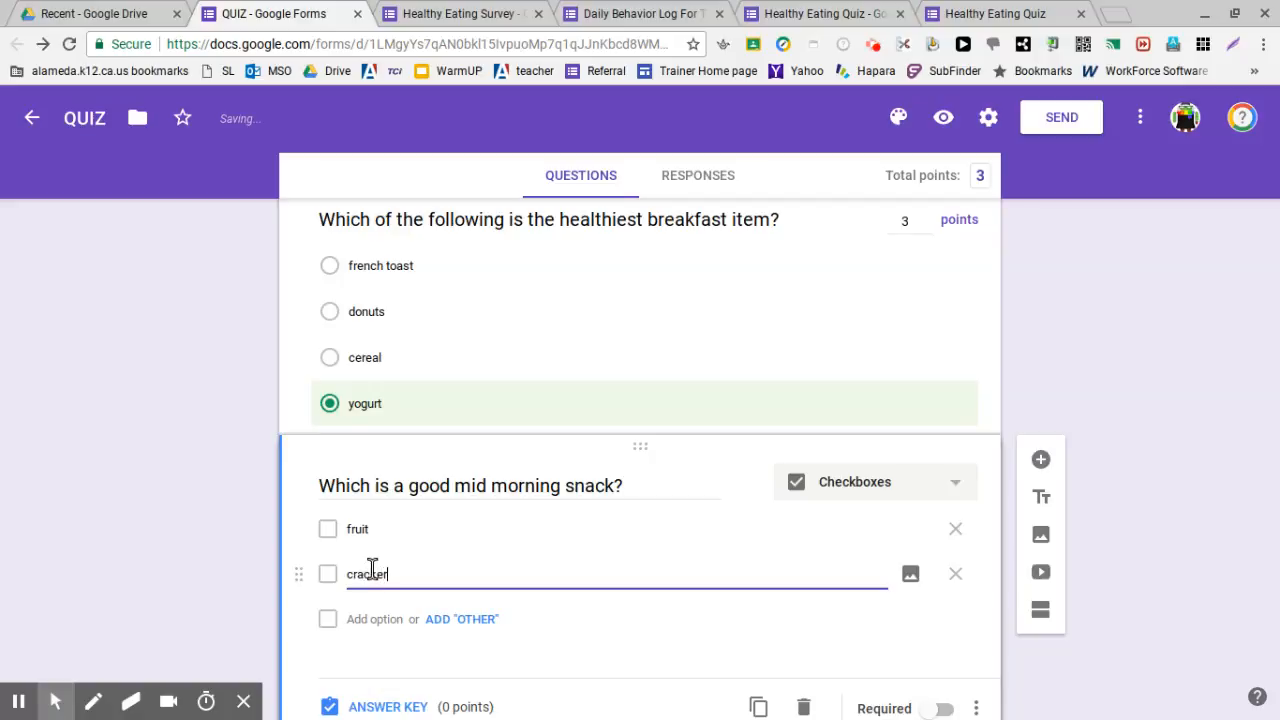
type("s")
left_click(371, 572)
type("ca")
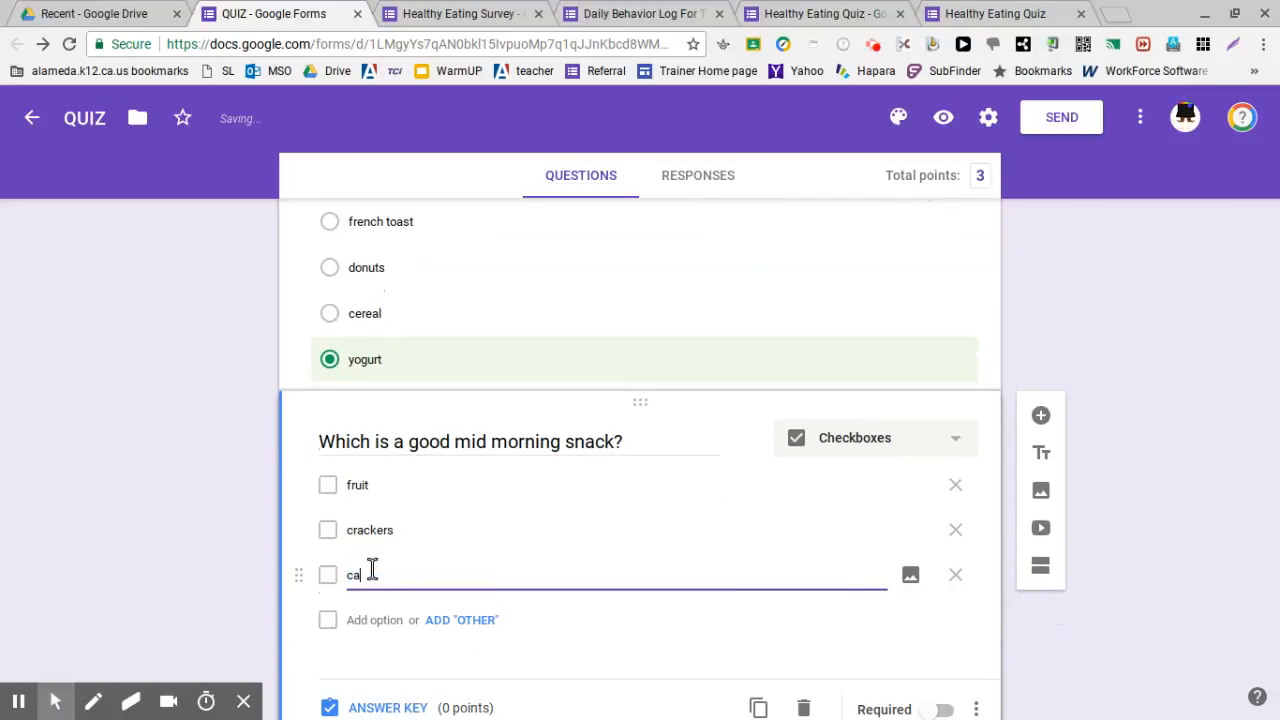
type("ndy")
Add hard boiled egg and carrot sticks as further snack choices
scroll(373, 569, "down", 1)
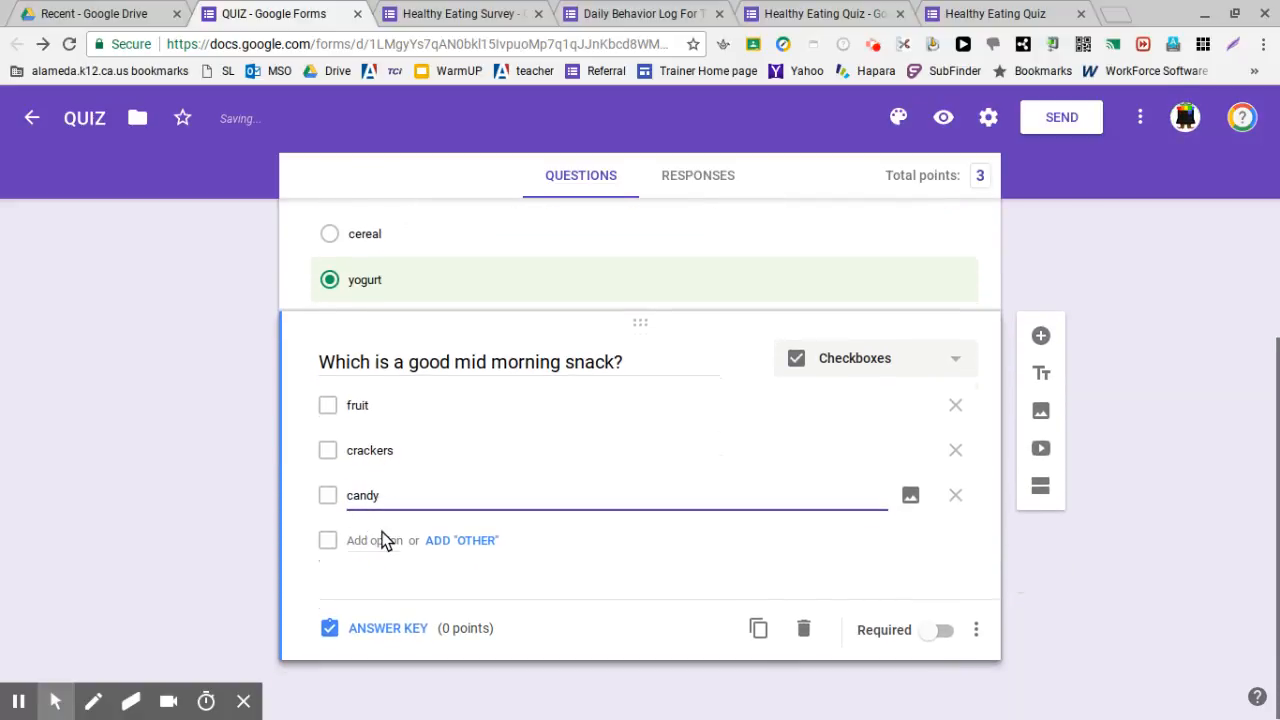
left_click(383, 534)
left_click(383, 540)
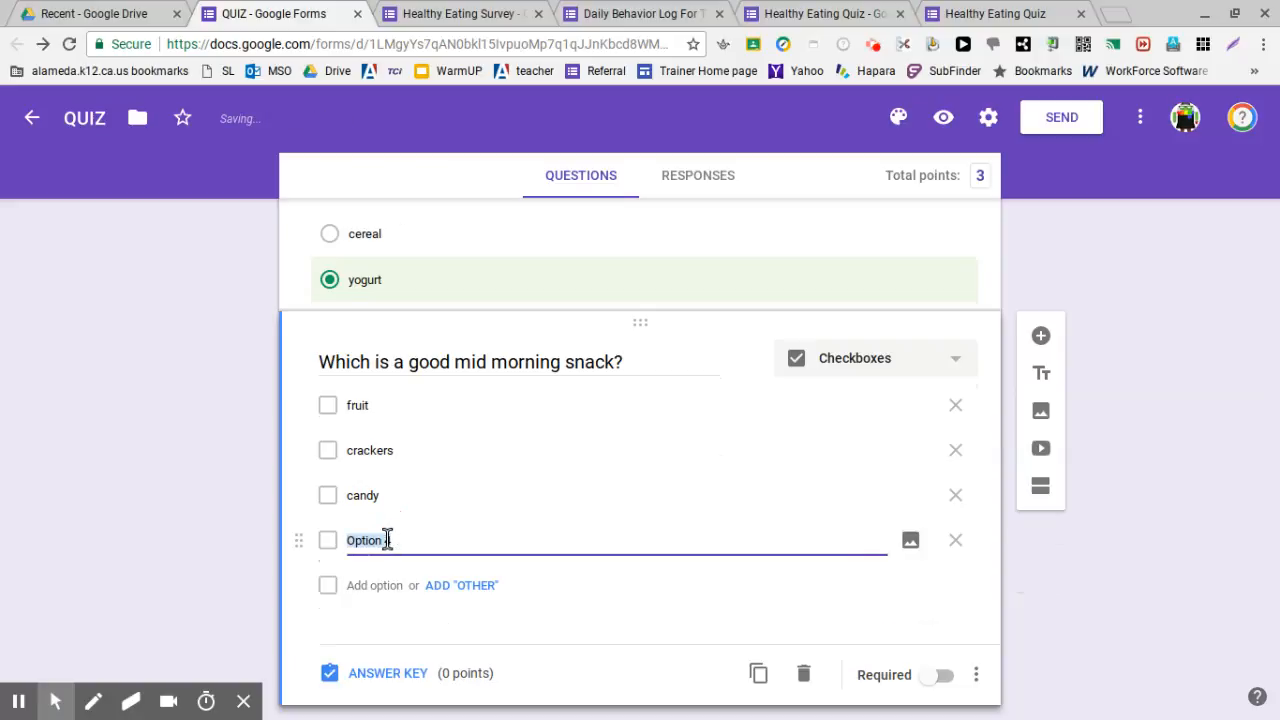
type("hard boiled egg")
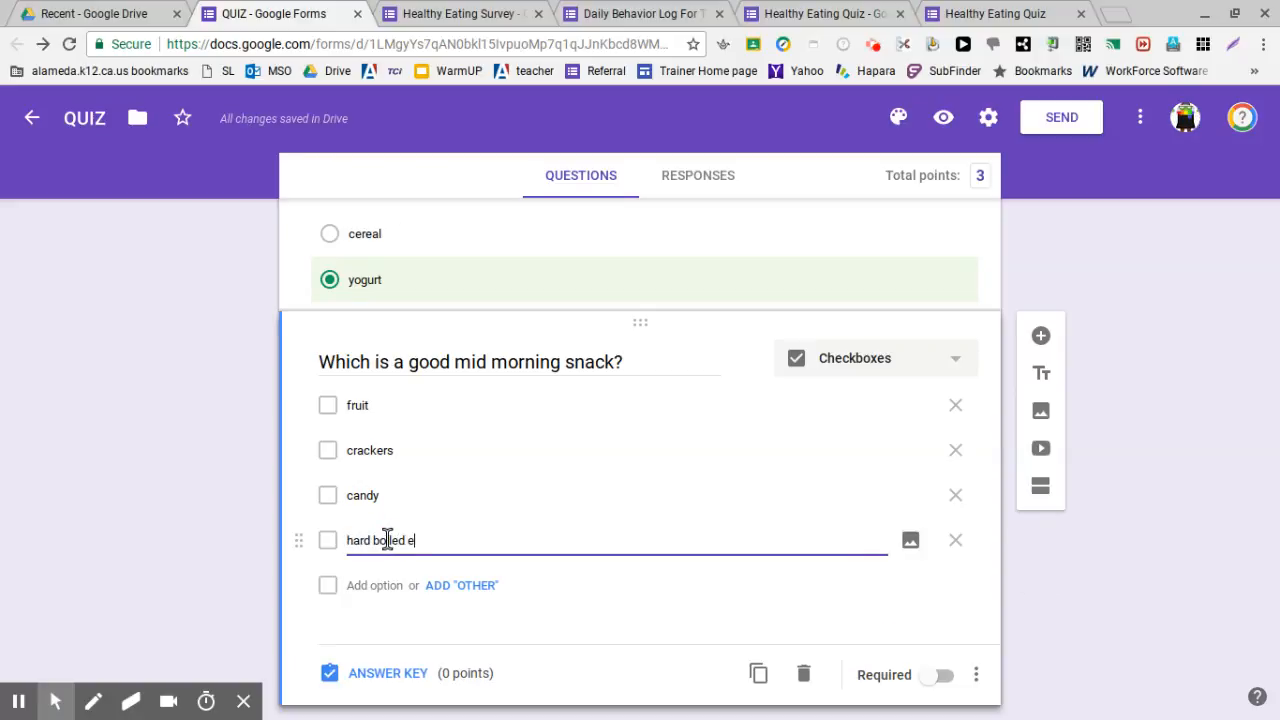
left_click(368, 585)
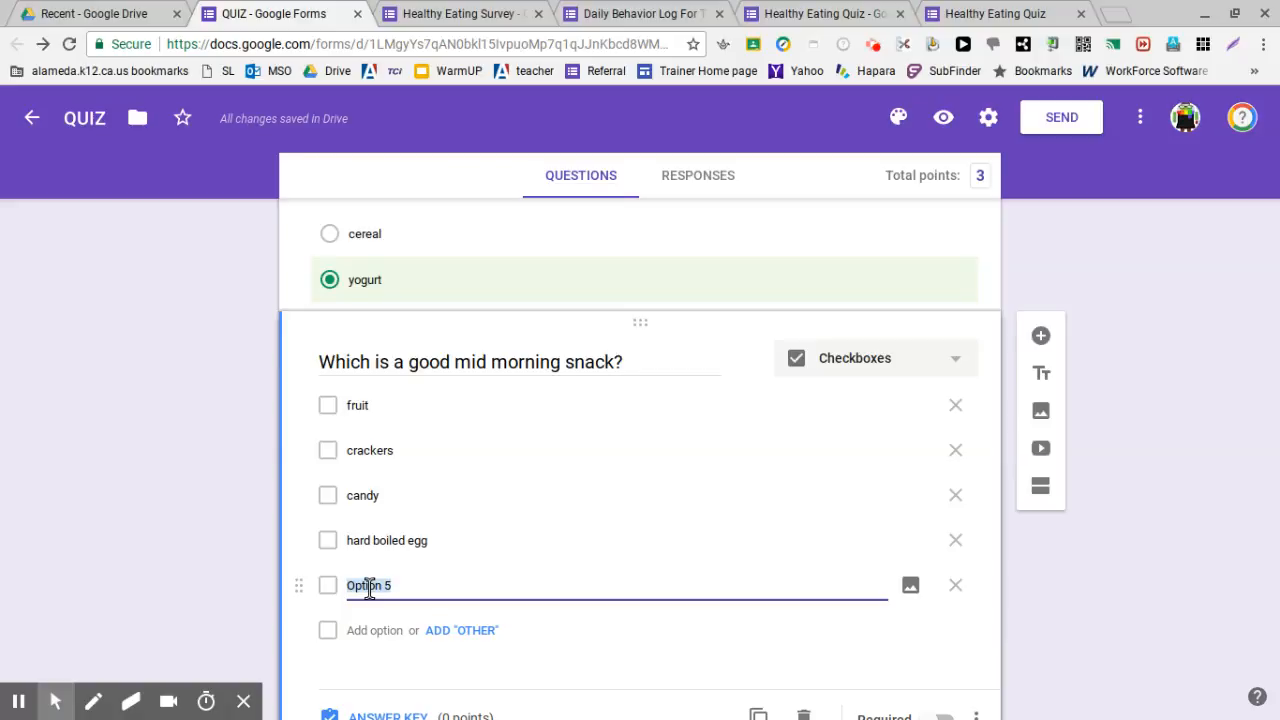
type("carrot s")
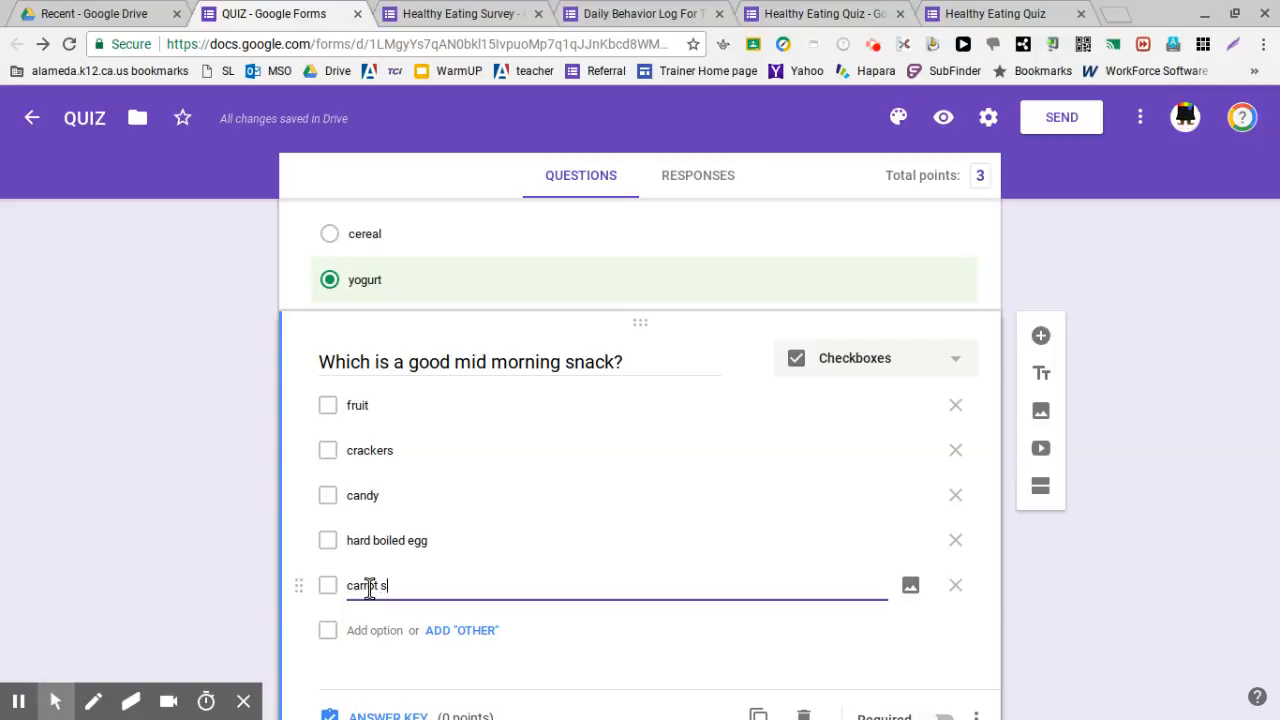
type("ticks")
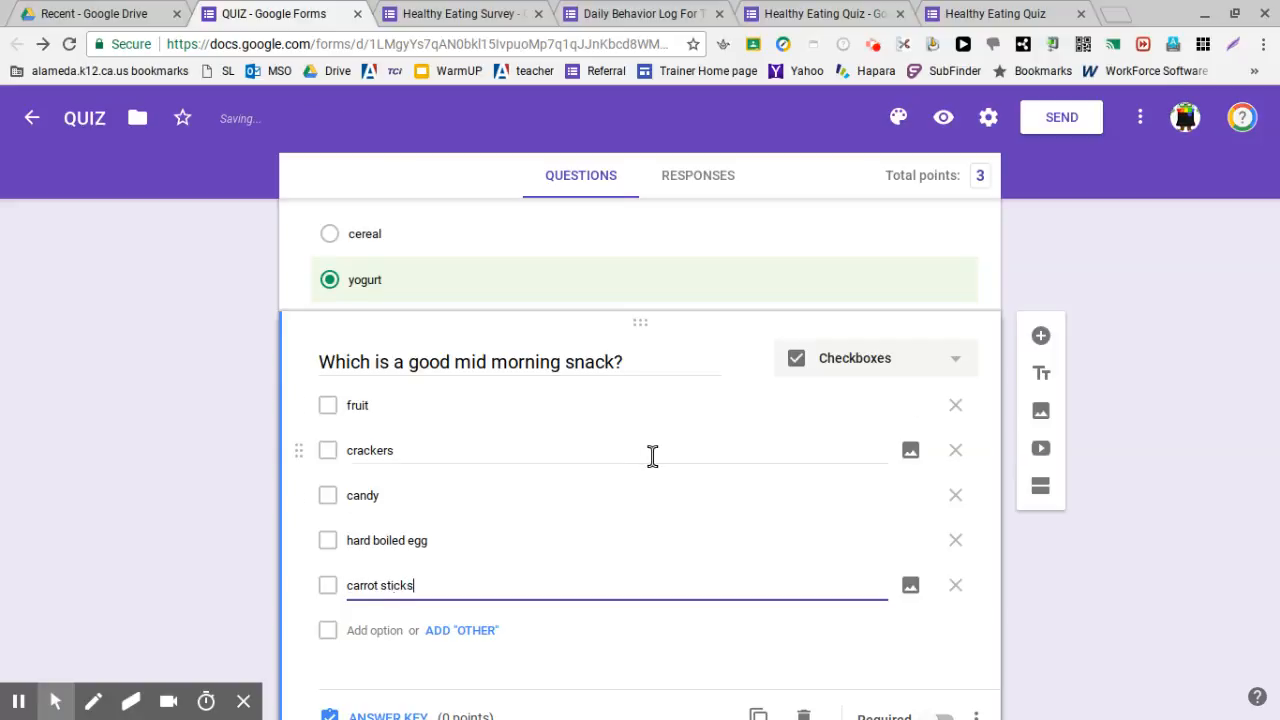
scroll(523, 530, "down", 2)
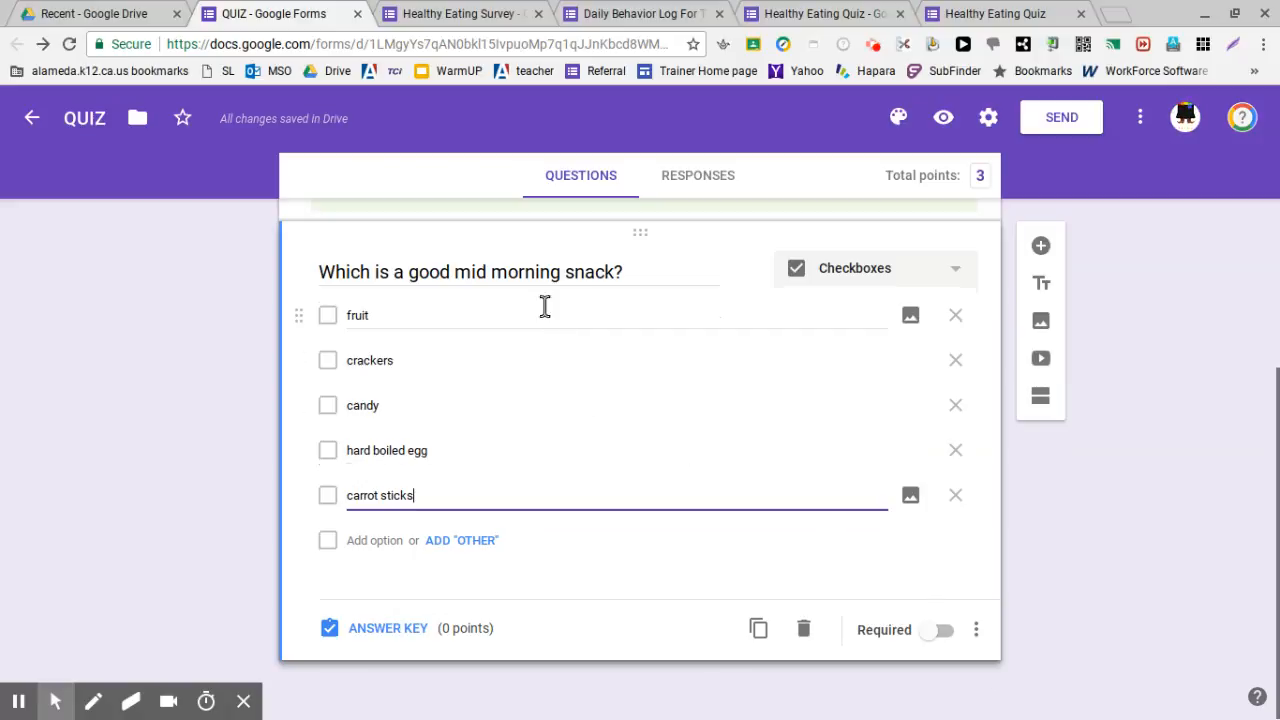
Give the snack question the description 'mark all that apply/all correct answers'
left_click(984, 636)
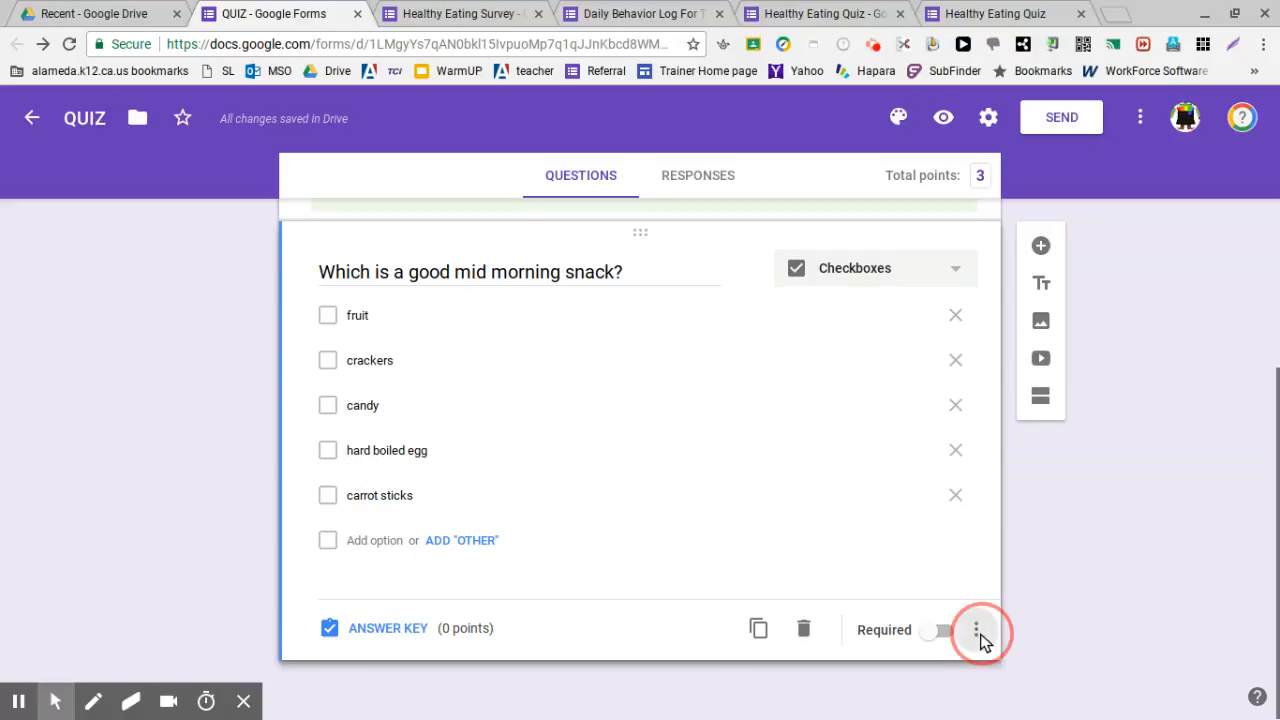
left_click(1001, 590)
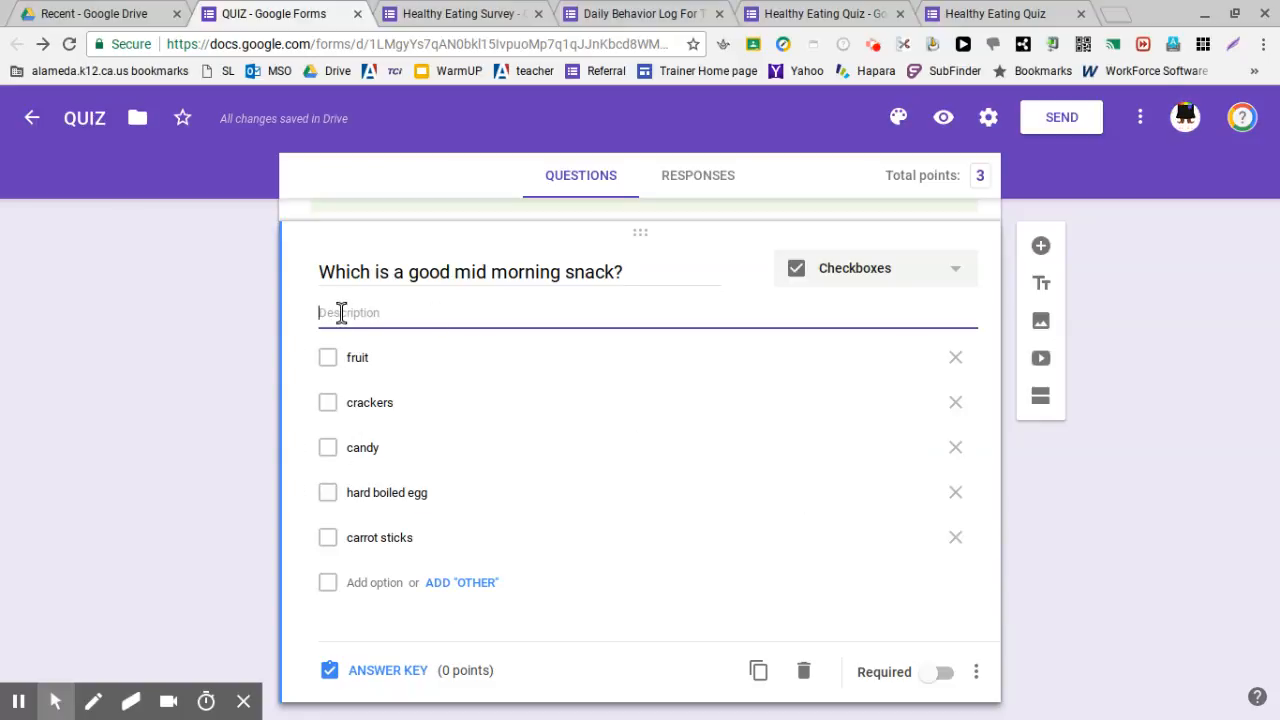
type("mark all t")
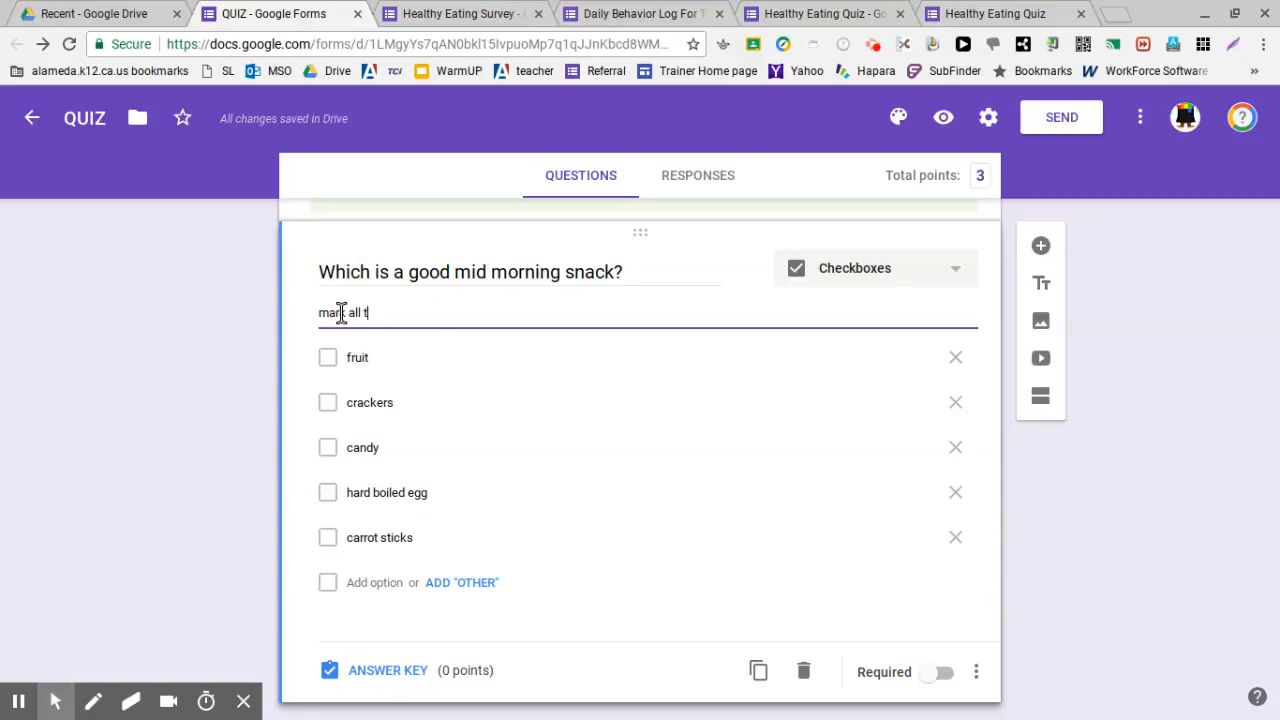
type("hat apply")
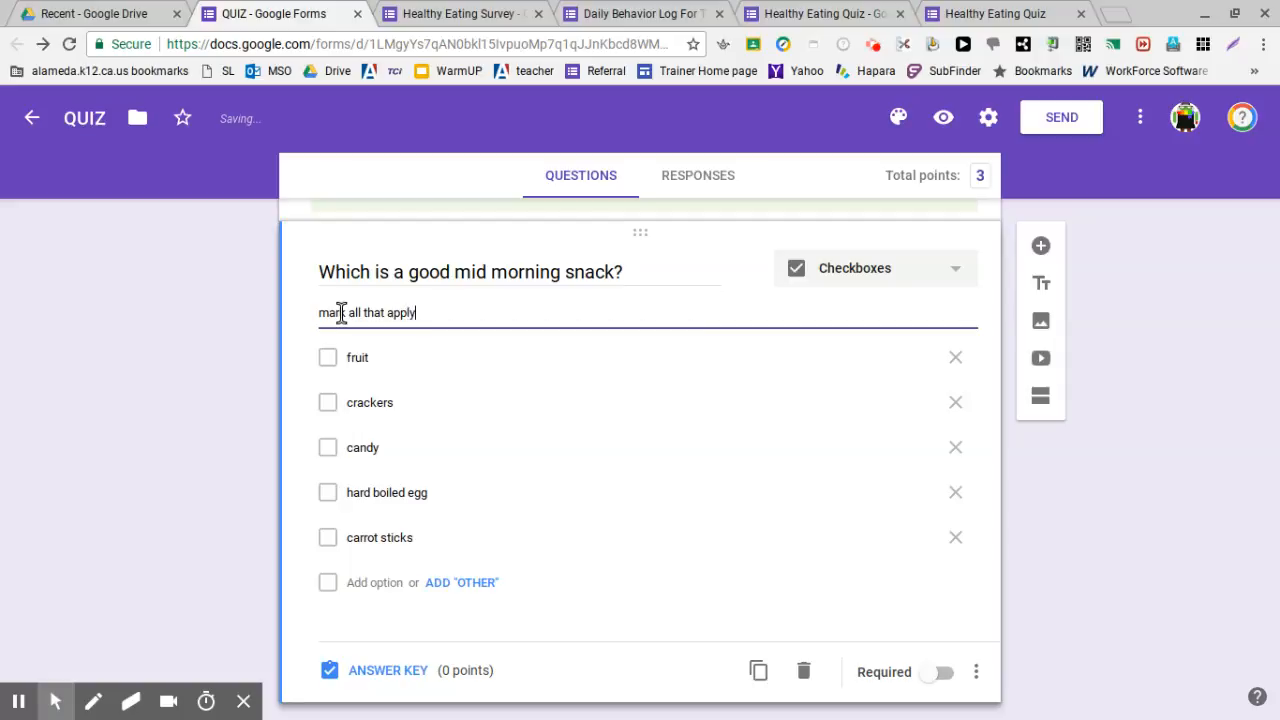
type("/all correct answers")
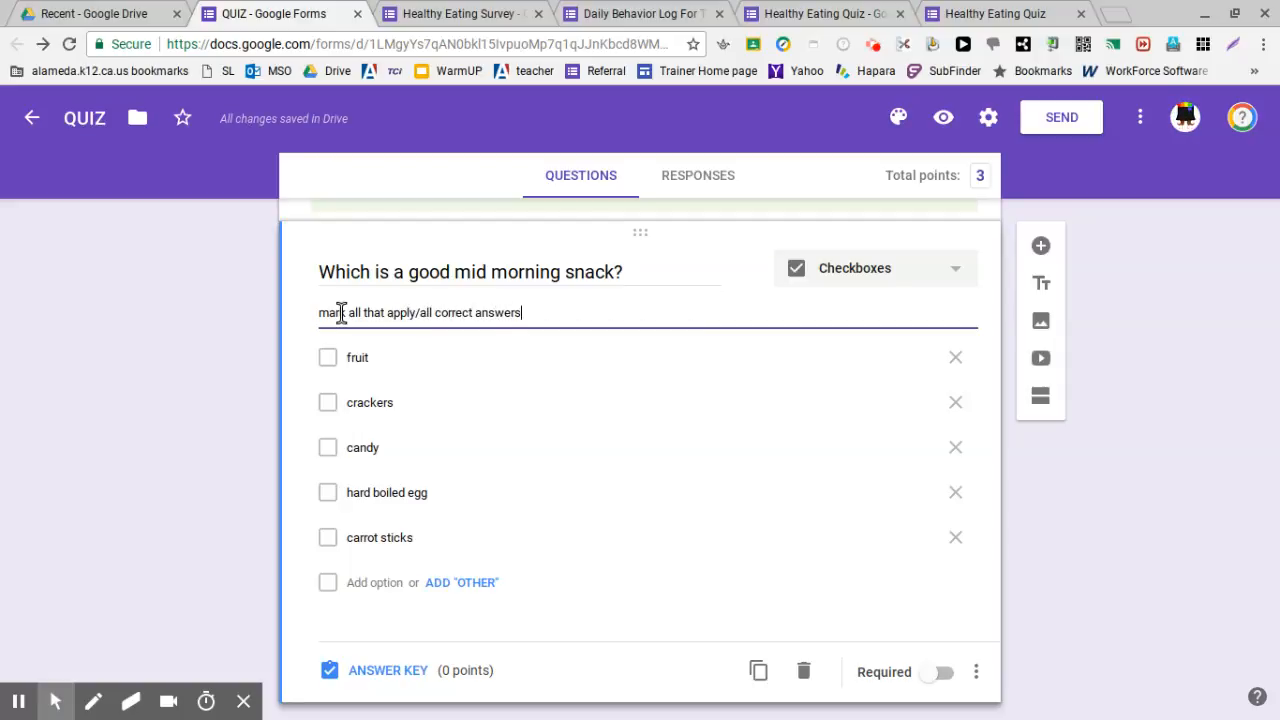
left_click(365, 672)
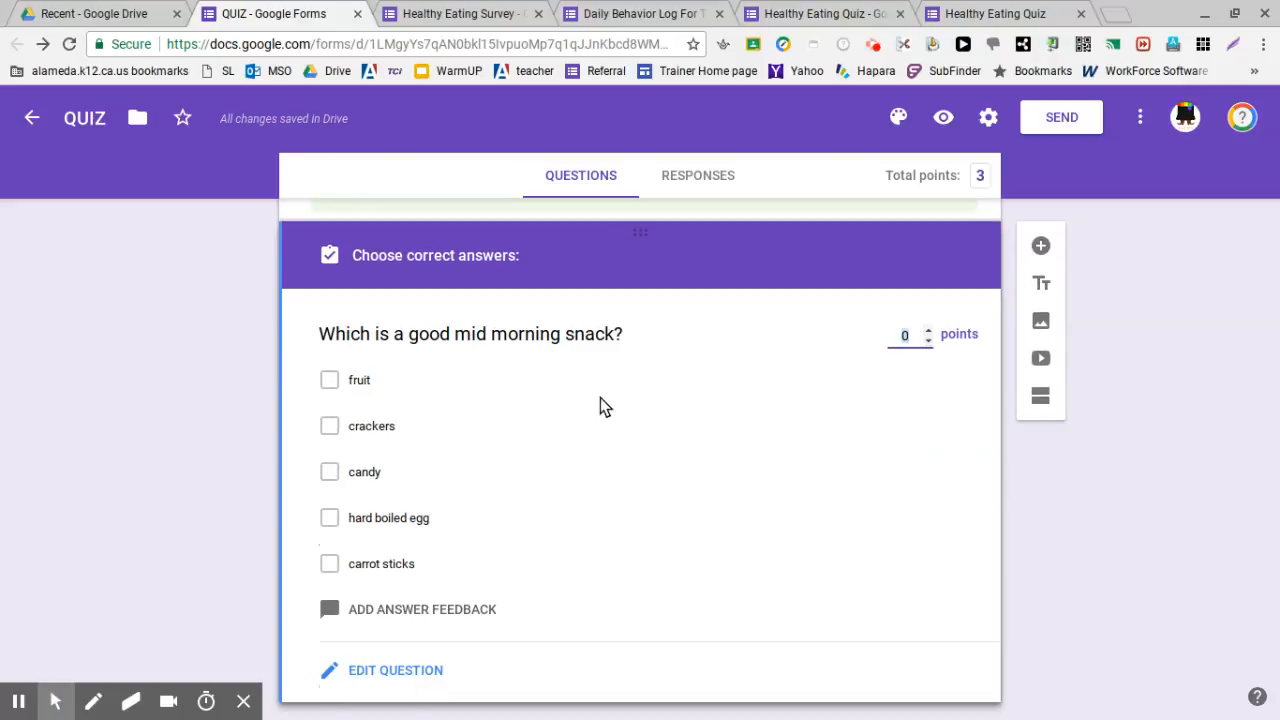
Set the snack question to 3 points with fruit, hard boiled egg and carrot sticks correct, then add a blank question
left_click(928, 330)
left_click(928, 330)
left_click(928, 330)
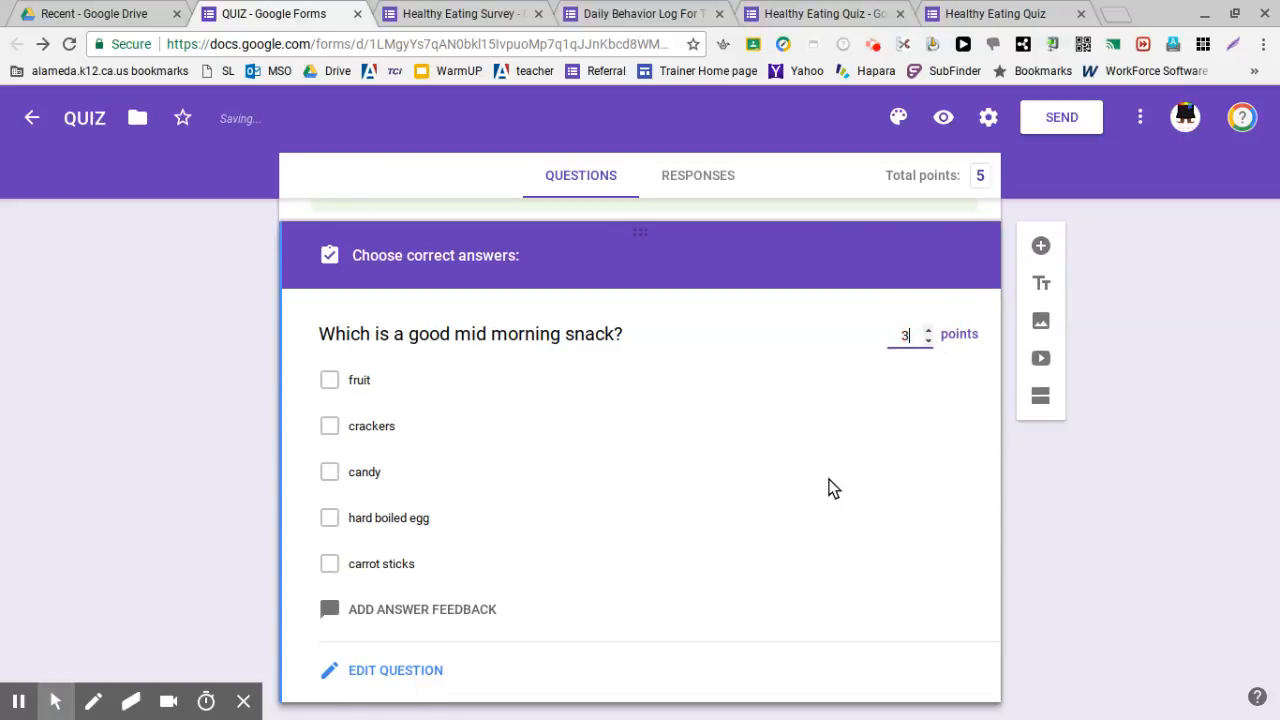
left_click(330, 381)
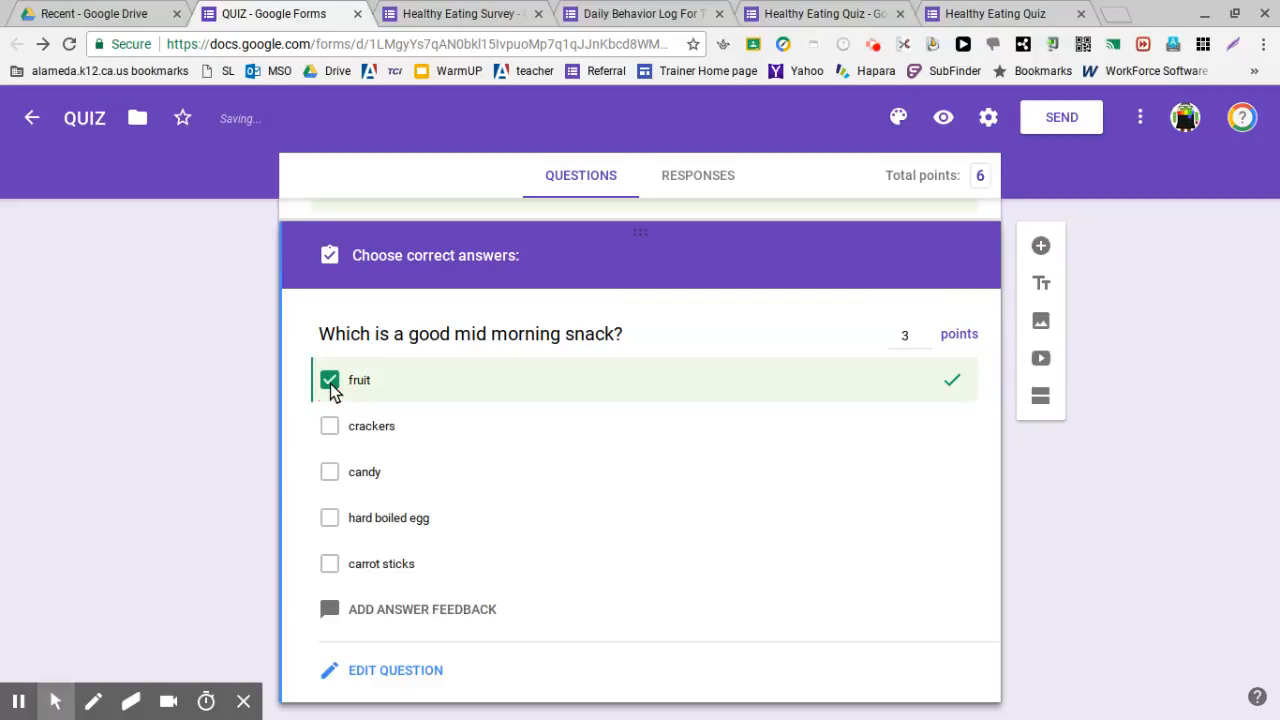
left_click(331, 521)
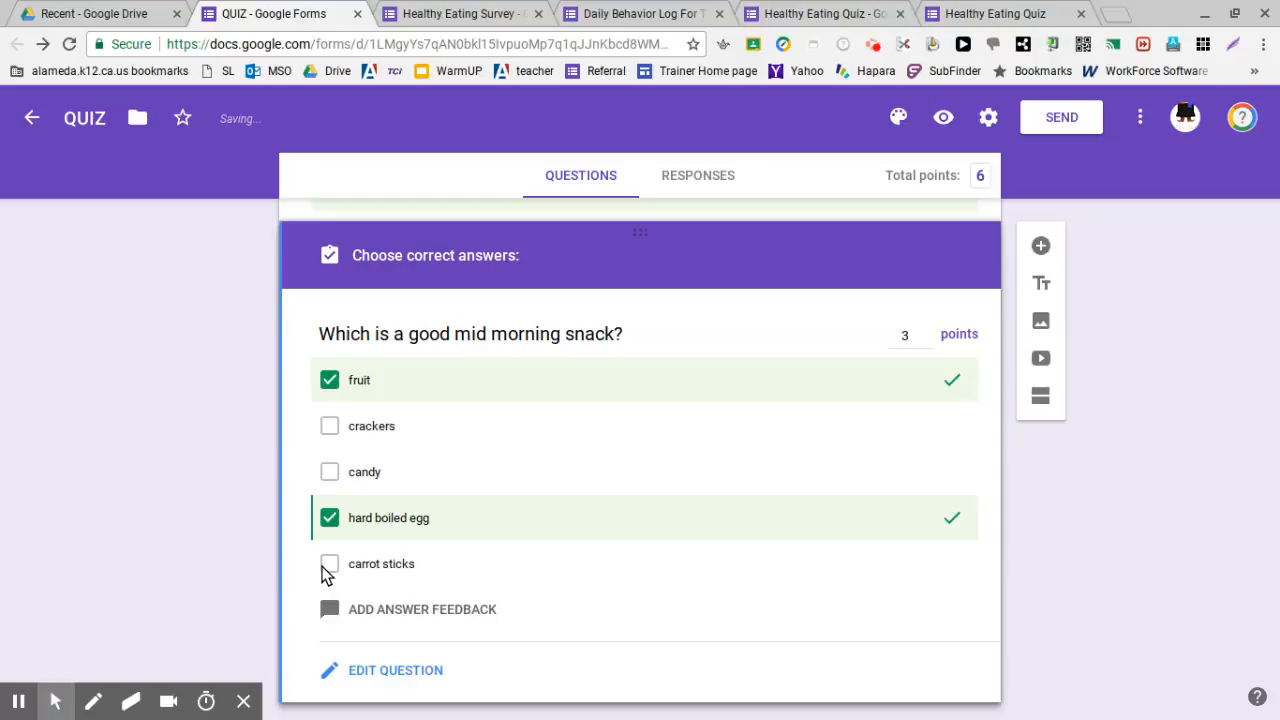
left_click(330, 566)
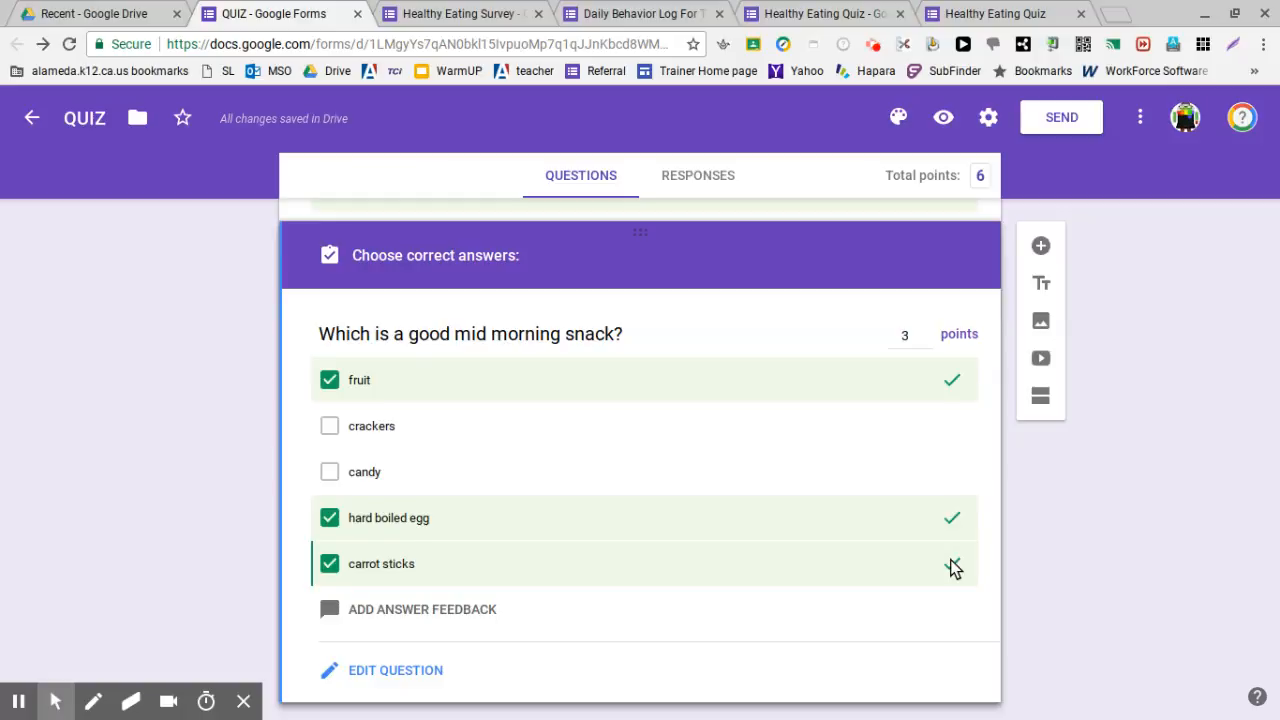
scroll(955, 569, "up", 1)
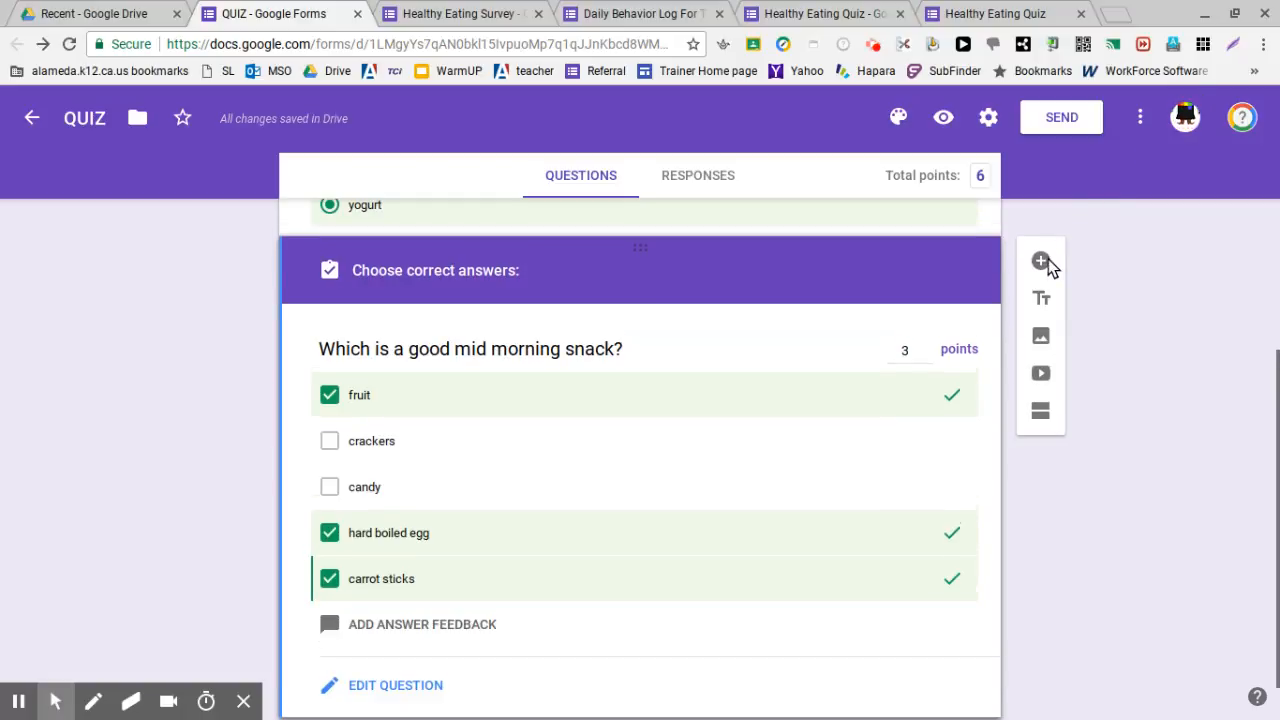
left_click(1040, 262)
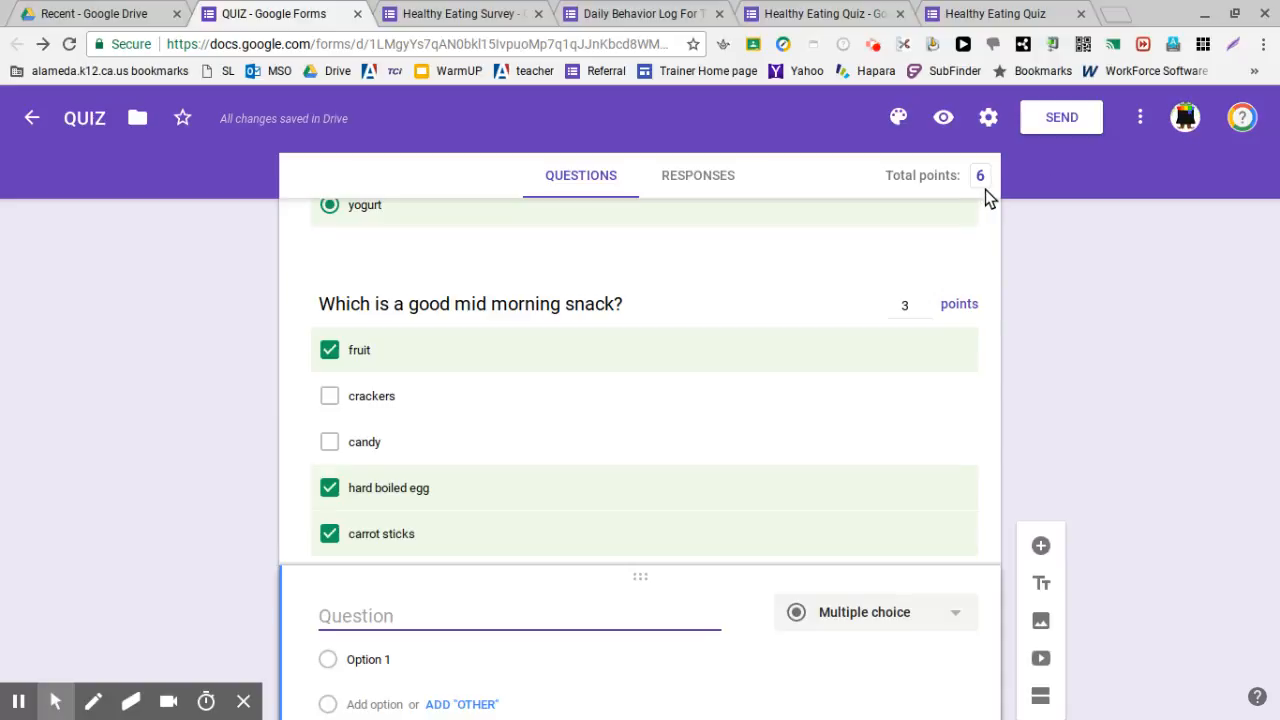
scroll(576, 362, "up", 3)
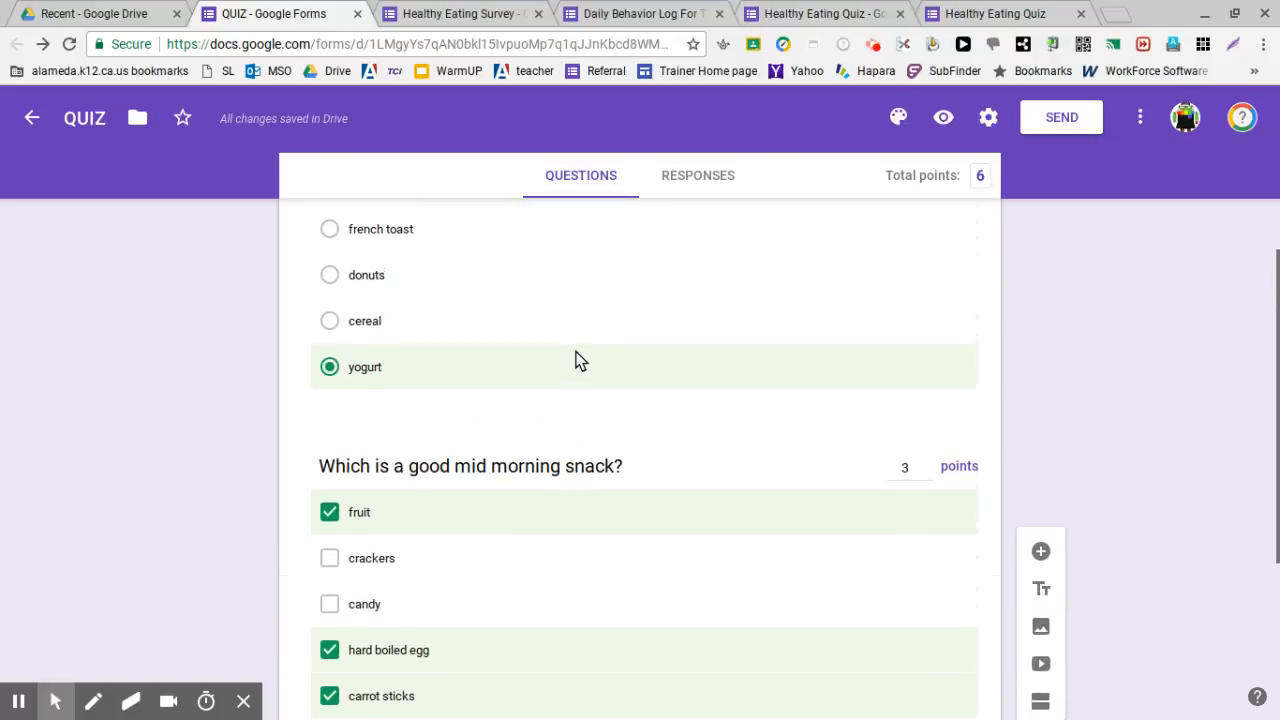
Preview the quiz as a respondent, scroll through both 3-point questions, then return to editing
left_click(937, 117)
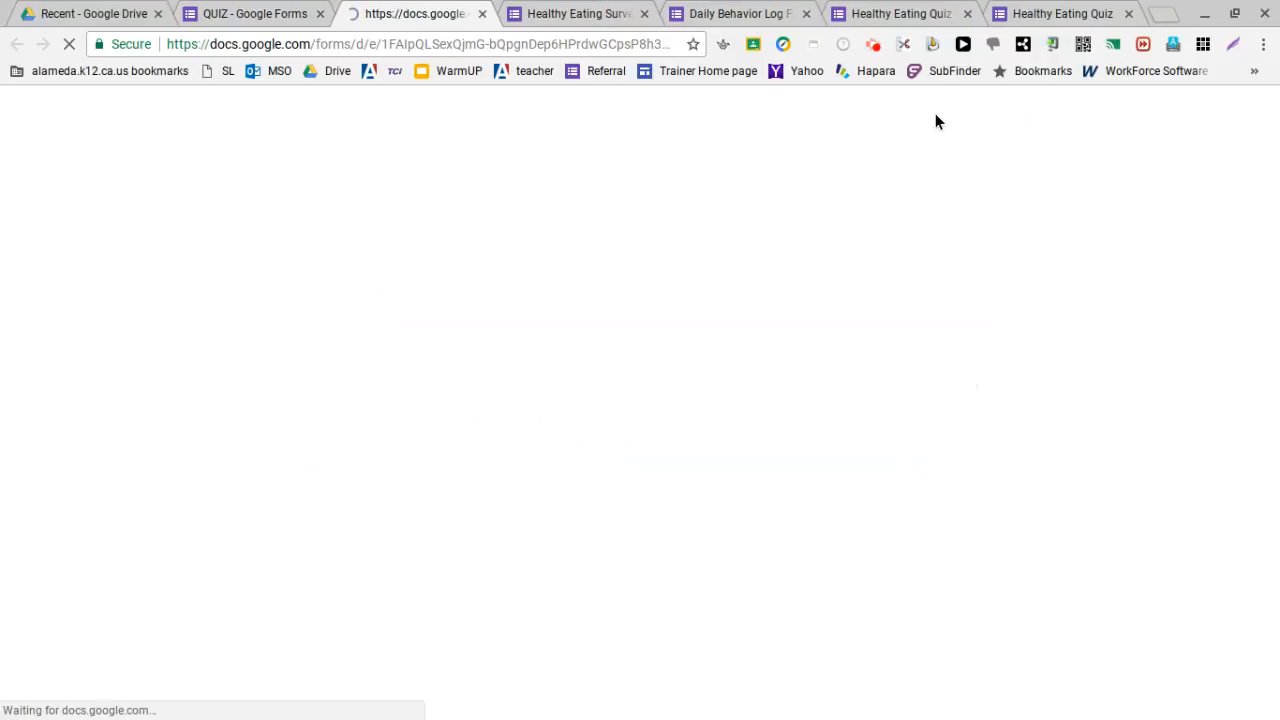
scroll(500, 389, "down", 1)
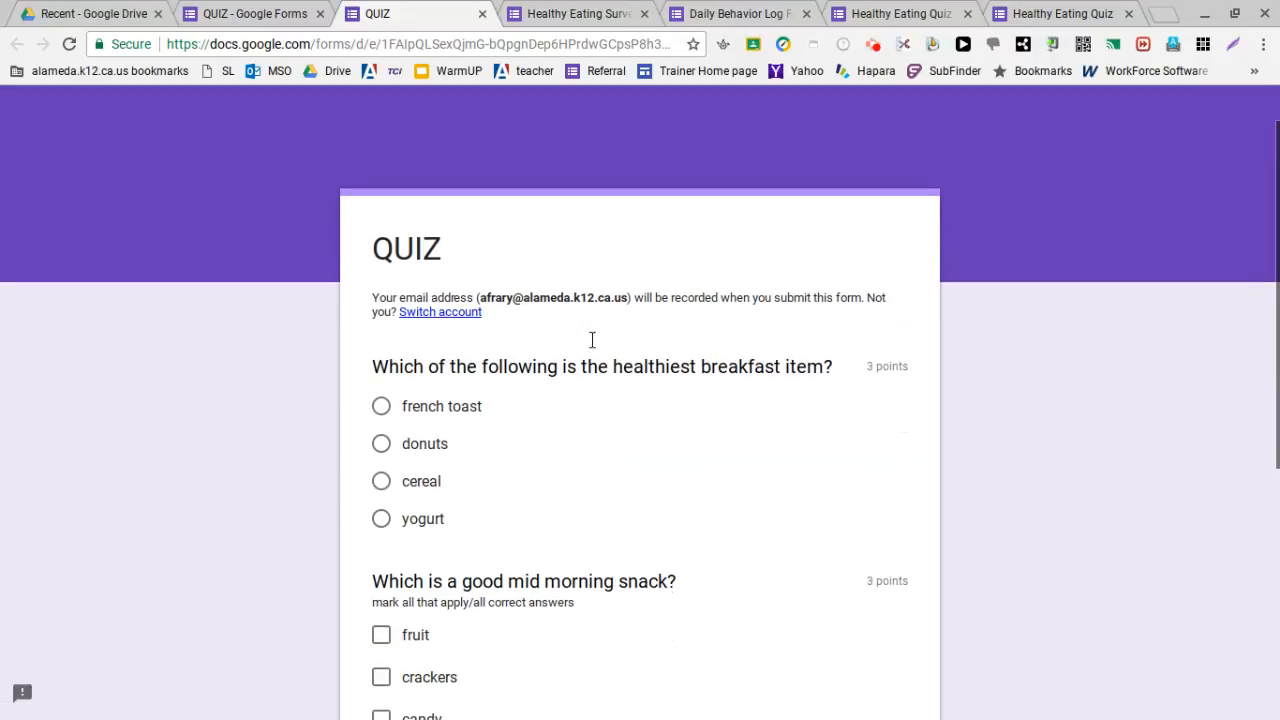
scroll(560, 380, "down", 2)
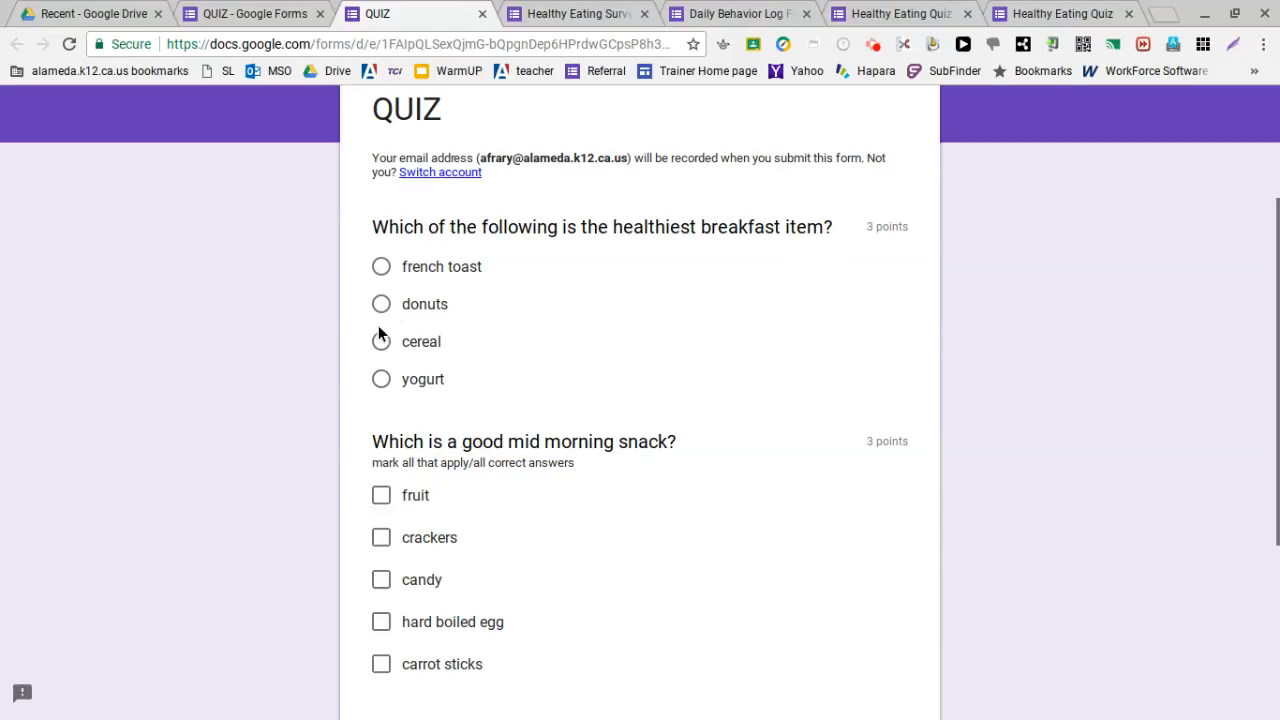
scroll(374, 377, "down", 1)
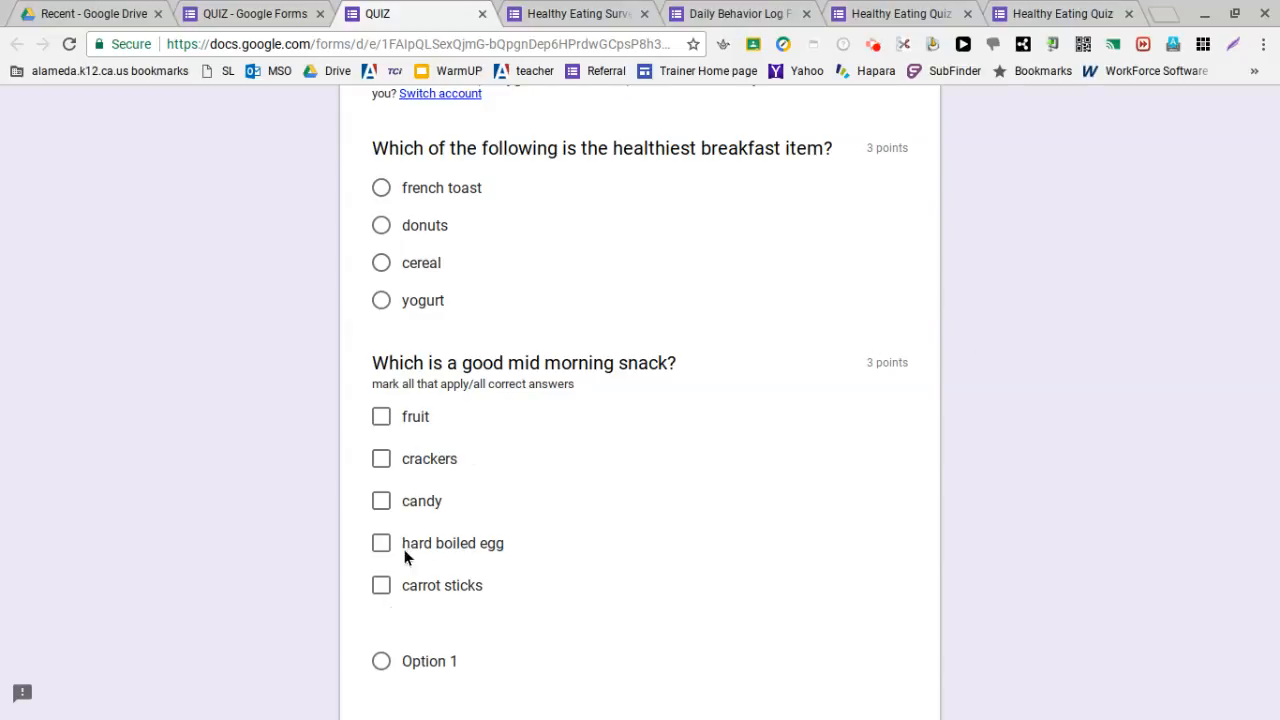
scroll(682, 289, "up", 3)
left_click(1240, 121)
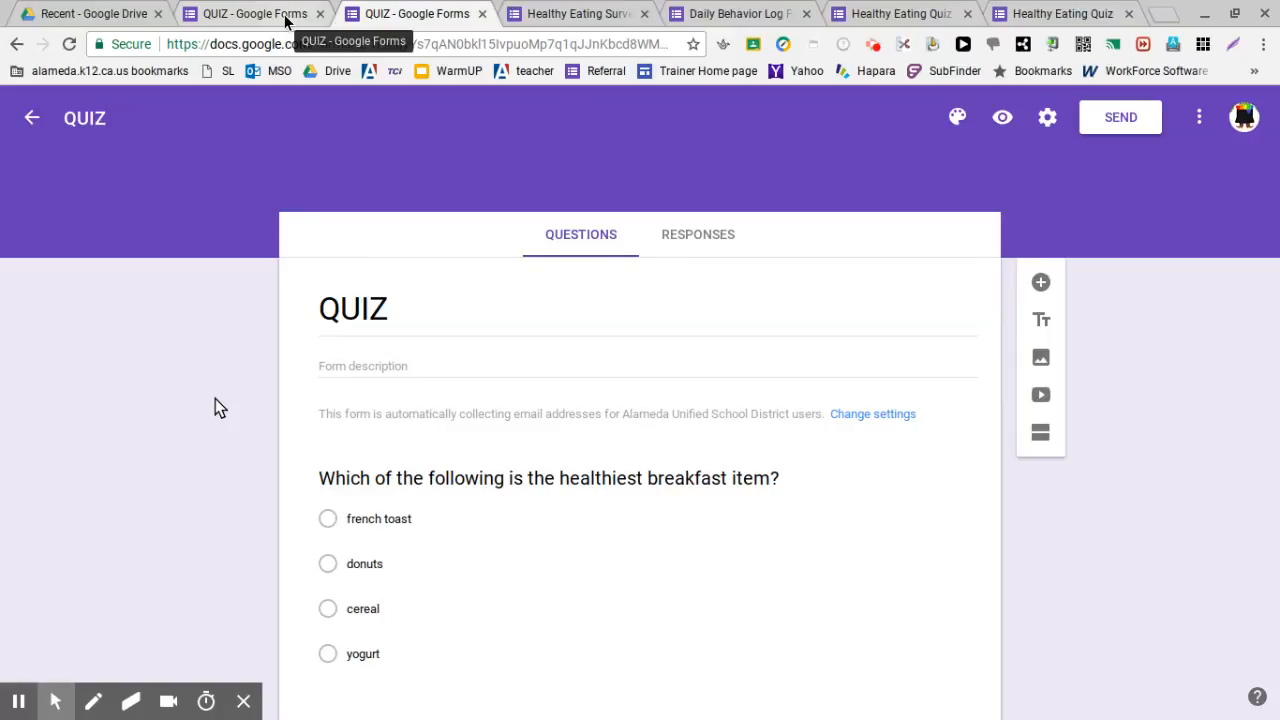
Switch to the Healthy Eating Quiz form and scroll through its questions
left_click(858, 14)
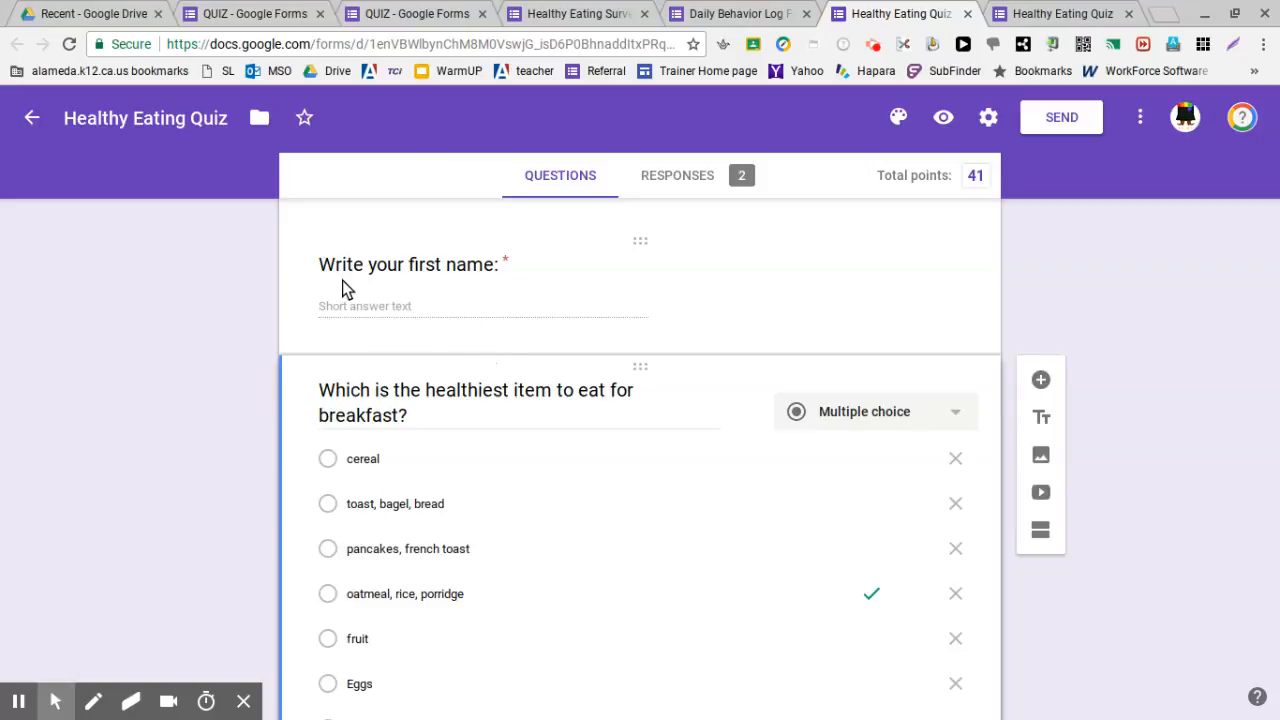
scroll(590, 522, "down", 1)
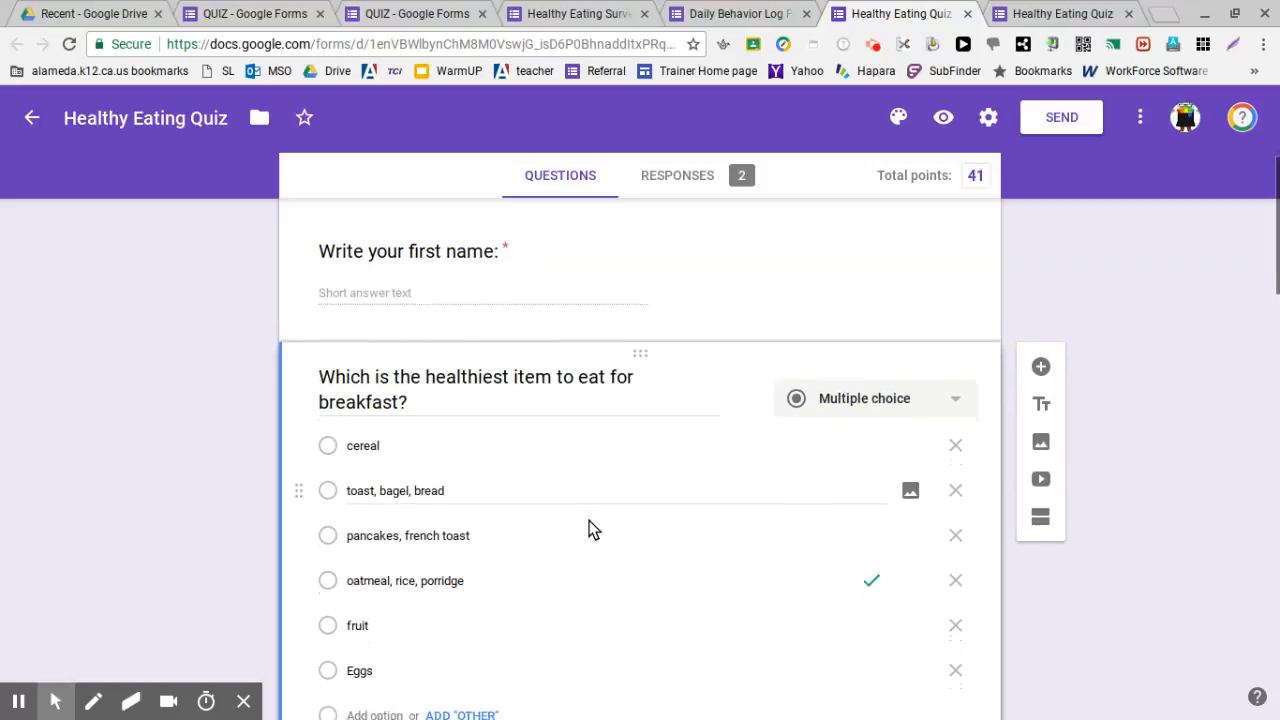
scroll(590, 522, "down", 1)
scroll(590, 522, "down", 1)
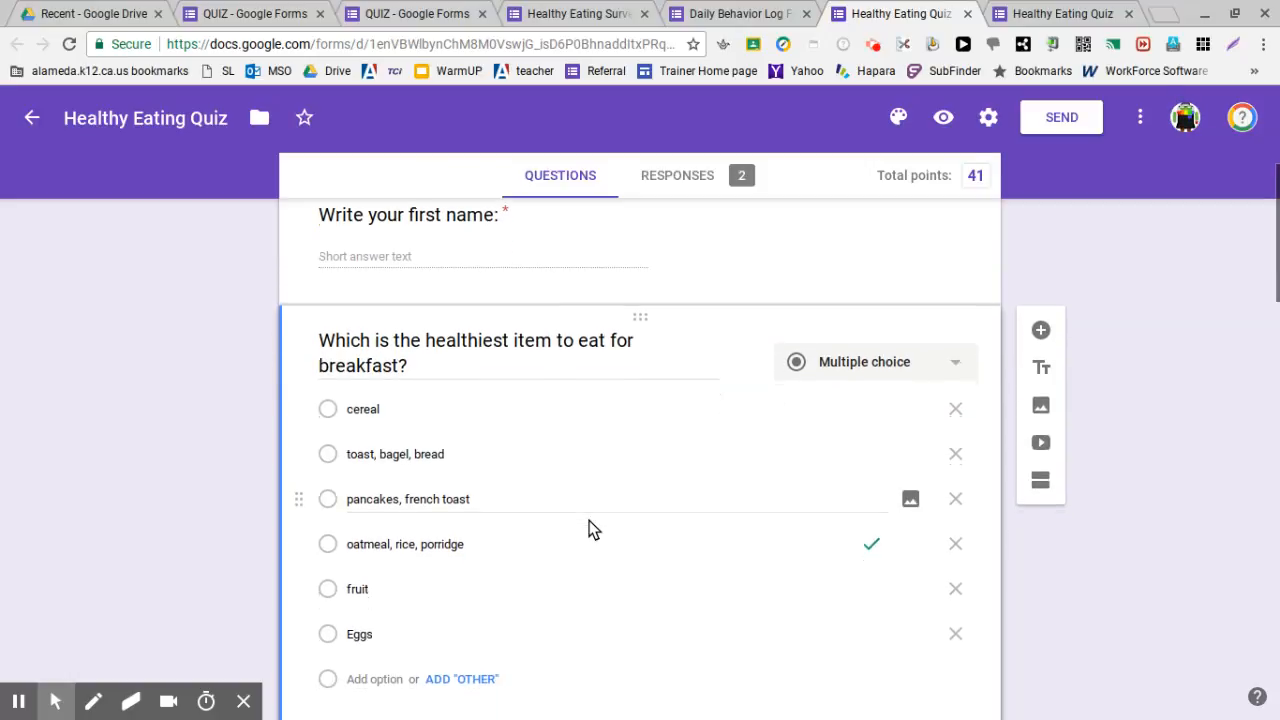
scroll(572, 452, "down", 3)
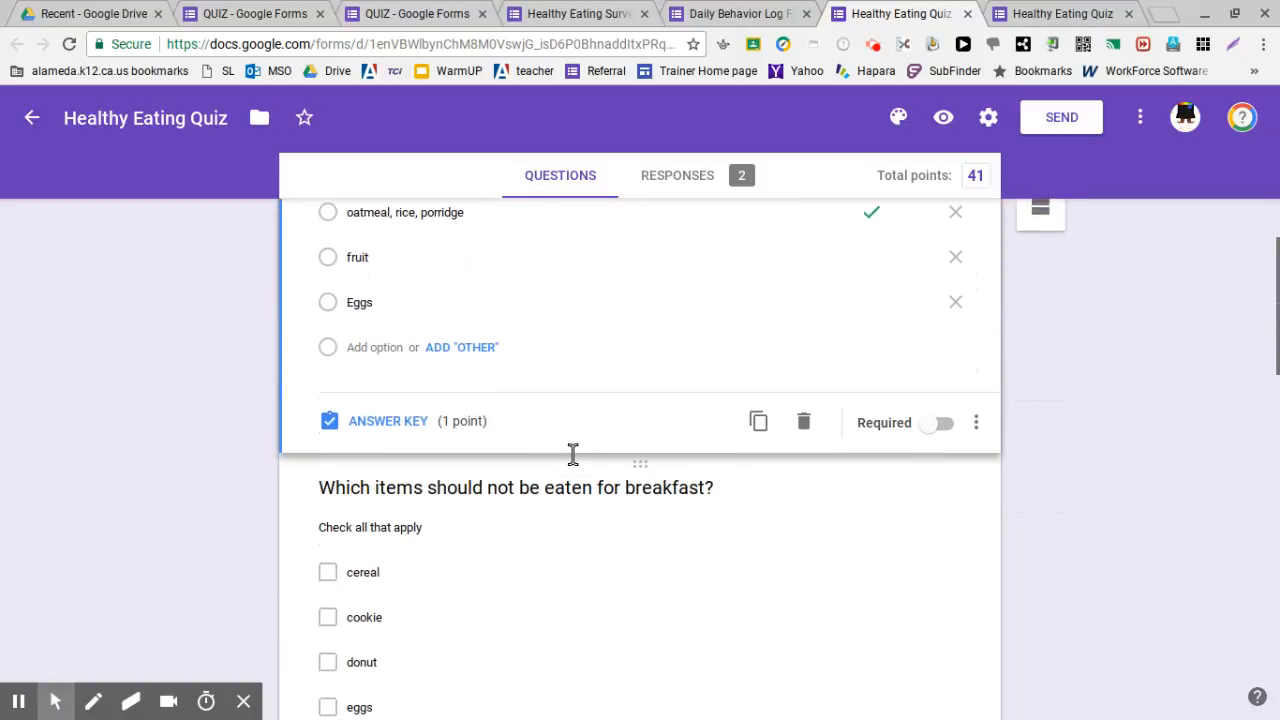
scroll(571, 451, "down", 1)
scroll(563, 407, "up", 3)
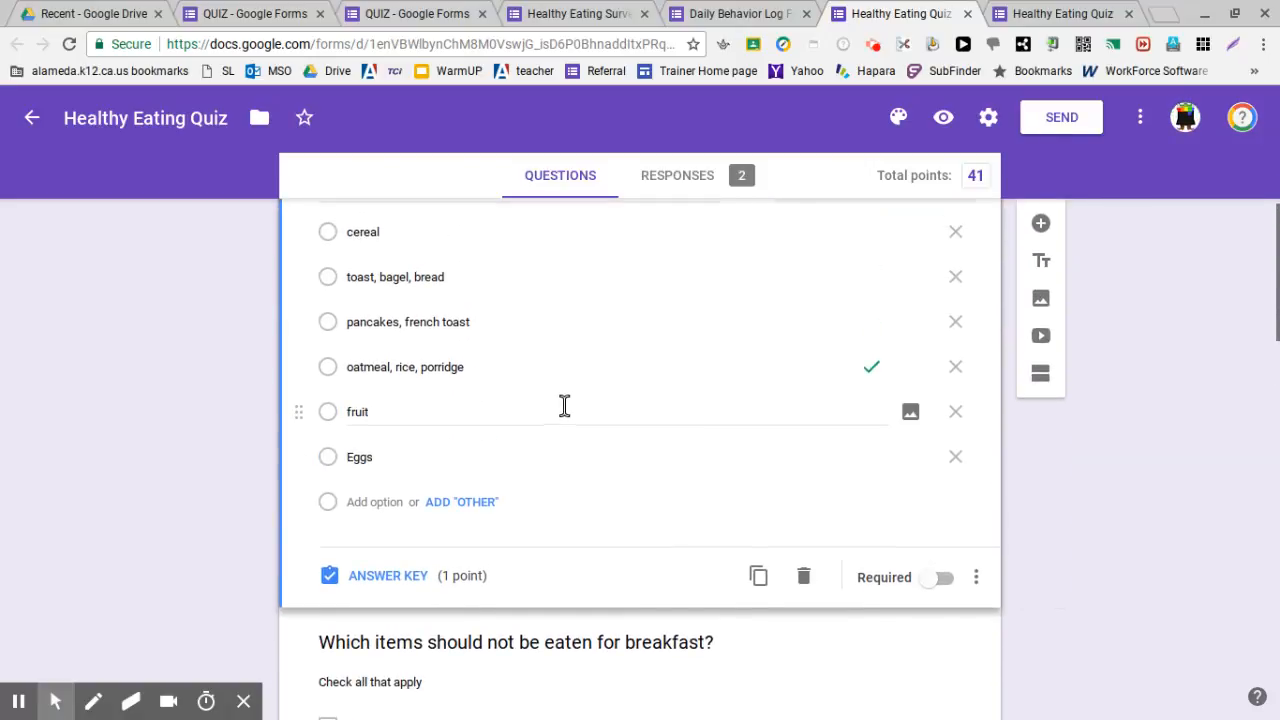
scroll(564, 405, "up", 1)
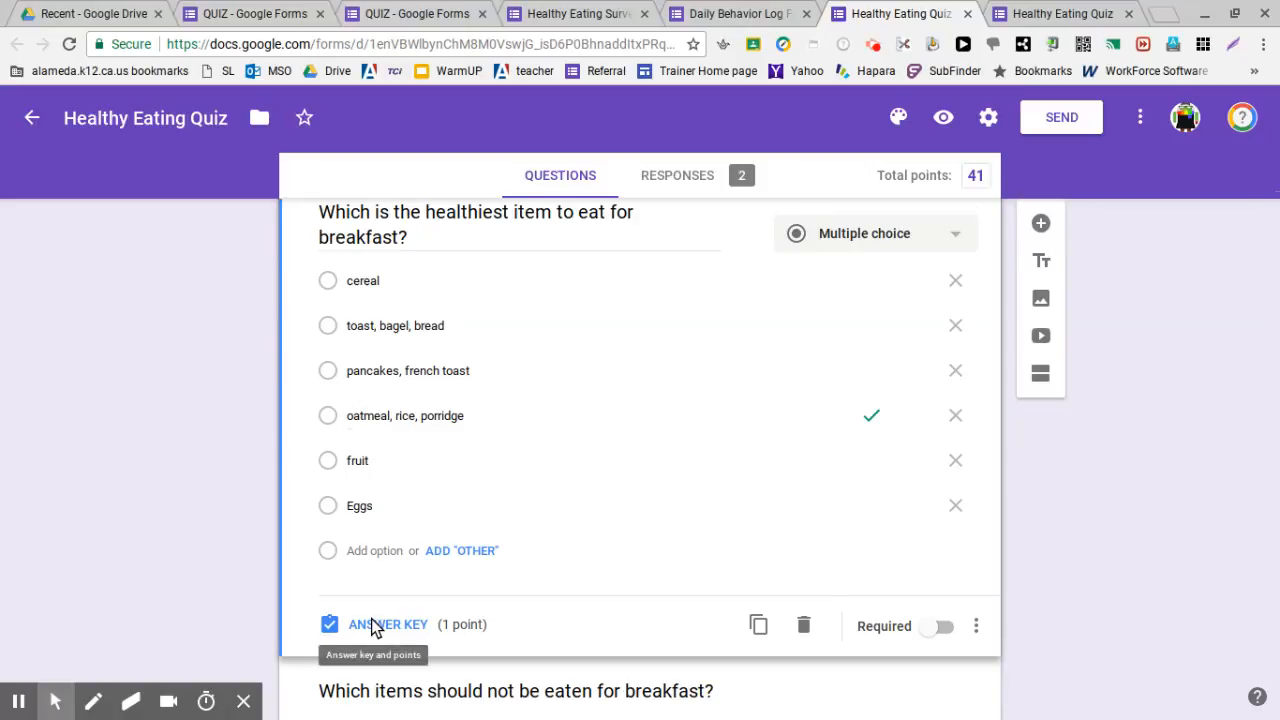
scroll(371, 624, "down", 3)
scroll(439, 383, "down", 1)
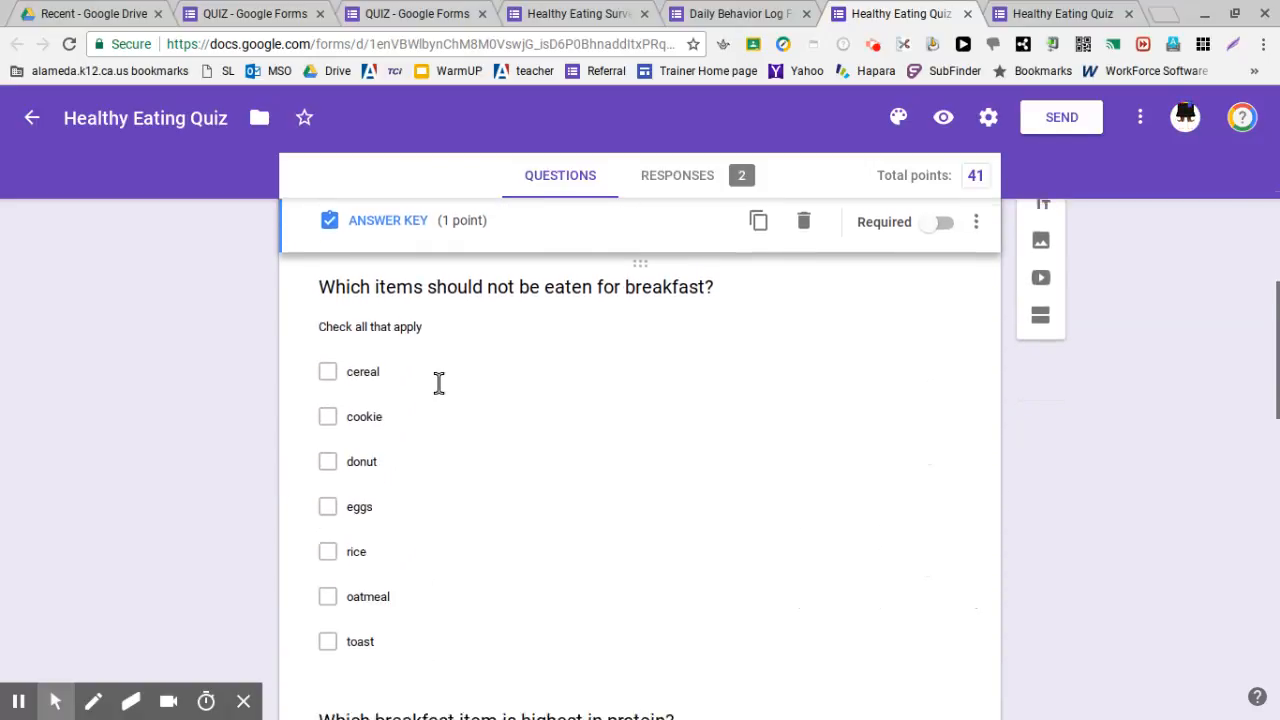
scroll(445, 420, "down", 1)
scroll(470, 460, "down", 1)
Inspect the breakfast checkbox question and the protein dropdown question
left_click(486, 418)
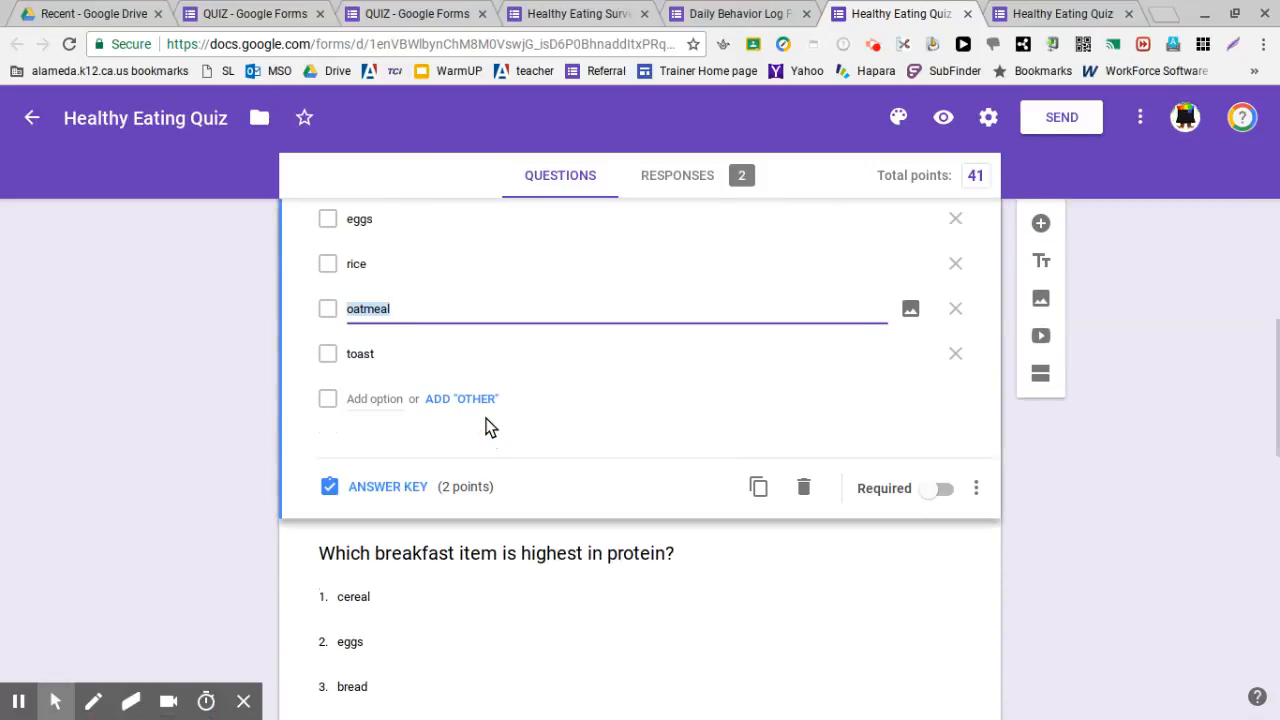
scroll(514, 403, "up", 2)
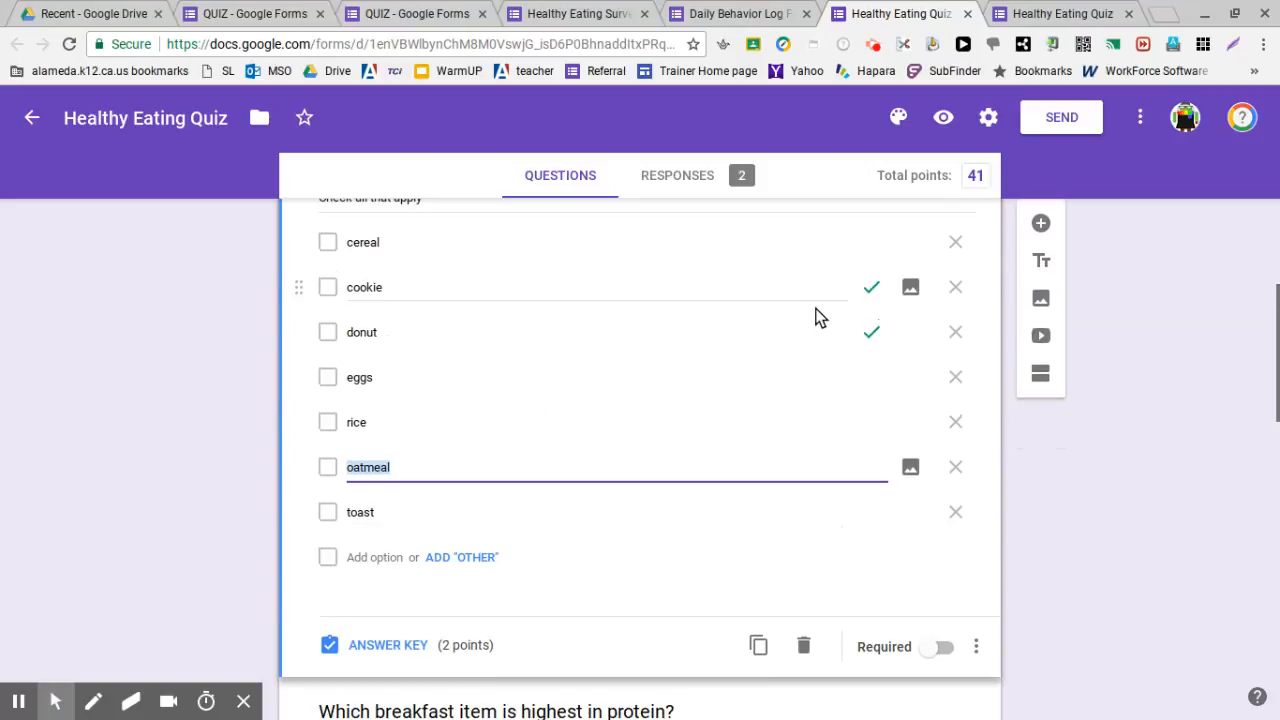
scroll(846, 328, "up", 1)
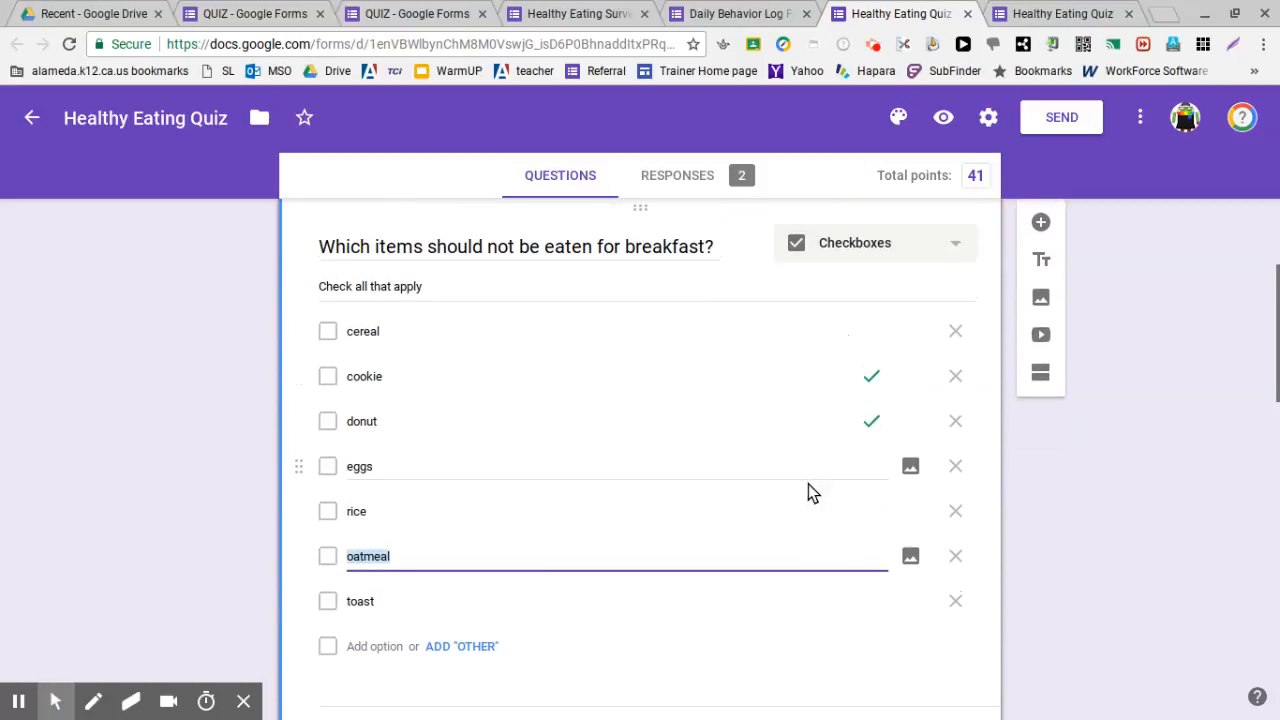
scroll(808, 484, "down", 3)
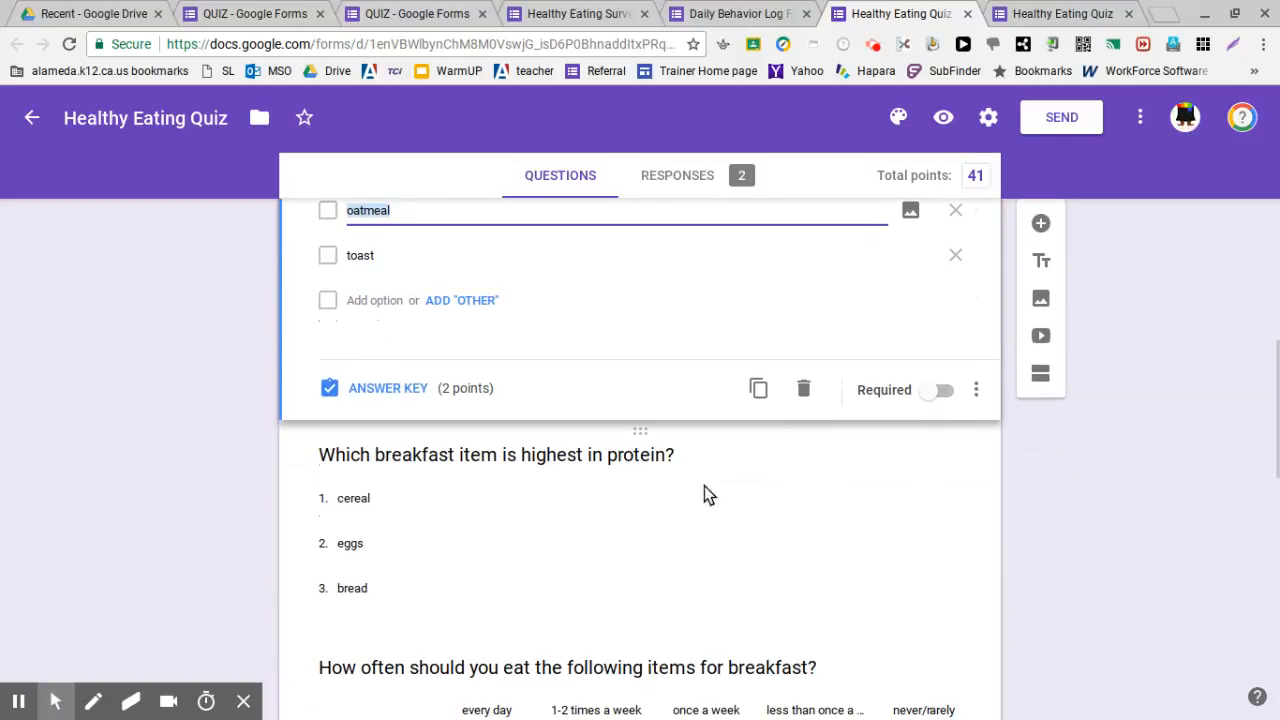
left_click(706, 493)
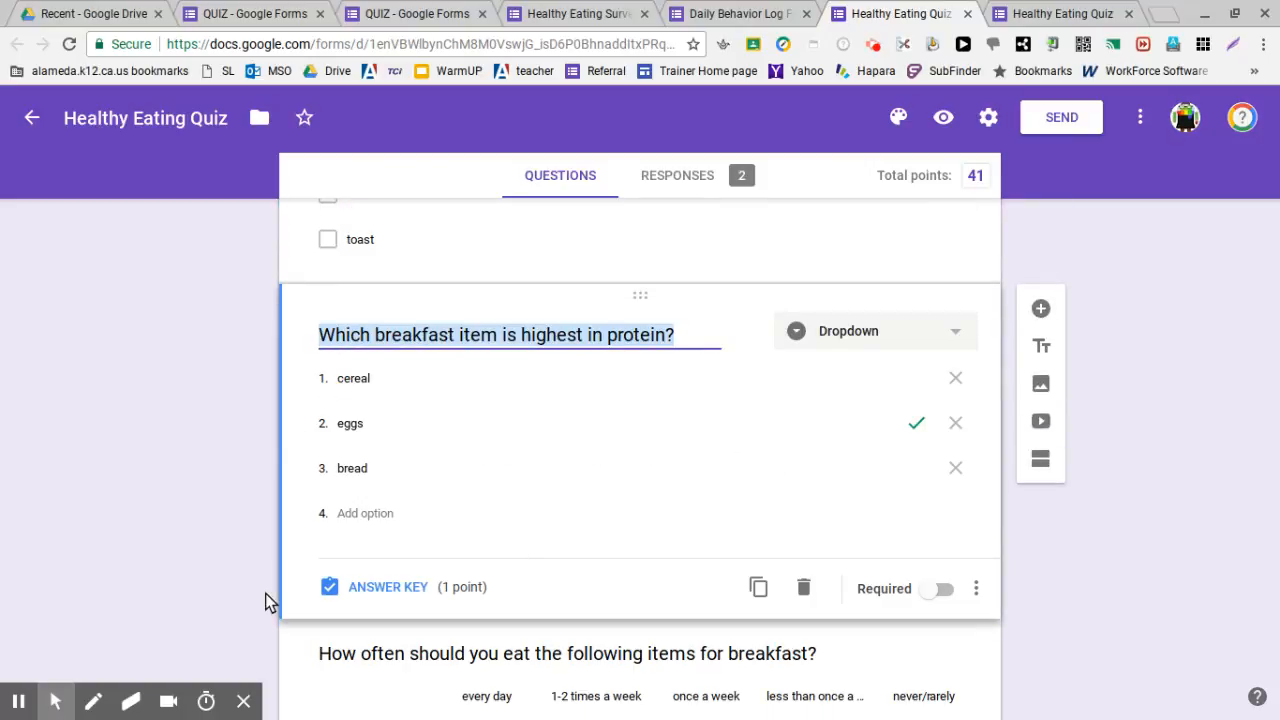
Select the breakfast-frequency multiple choice grid question for editing
scroll(199, 541, "down", 3)
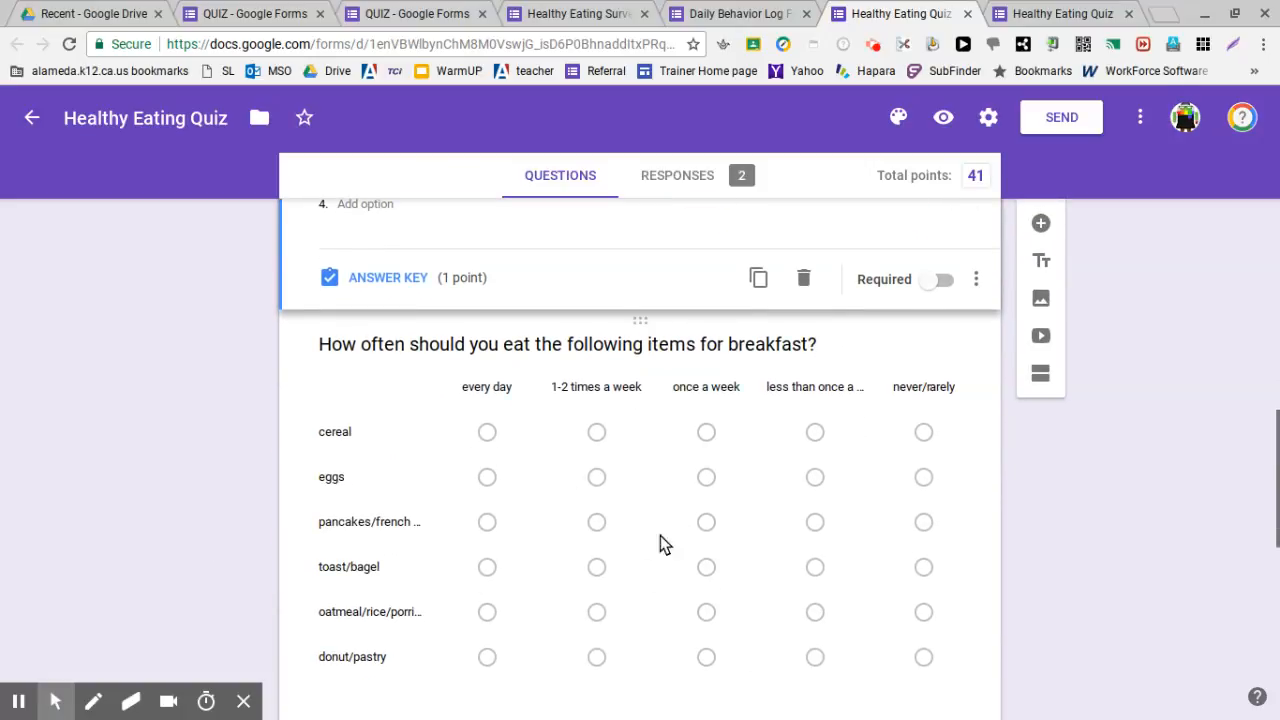
left_click(919, 347)
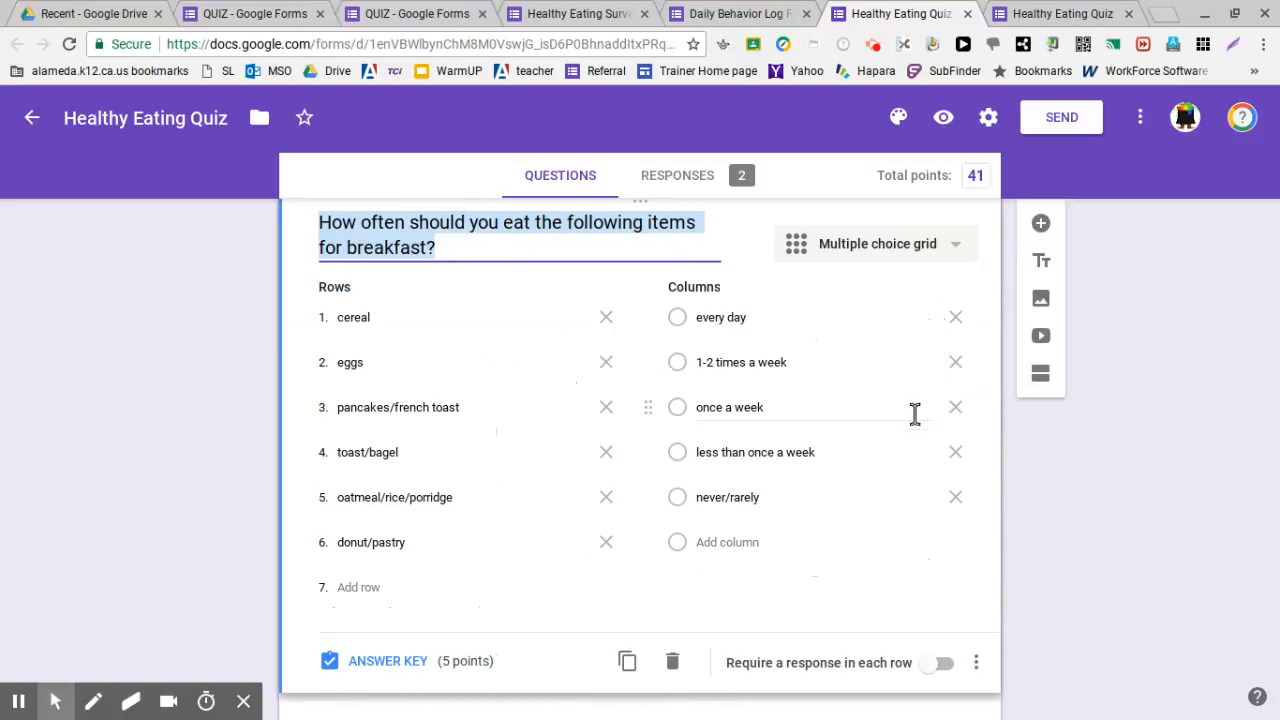
scroll(921, 450, "up", 1)
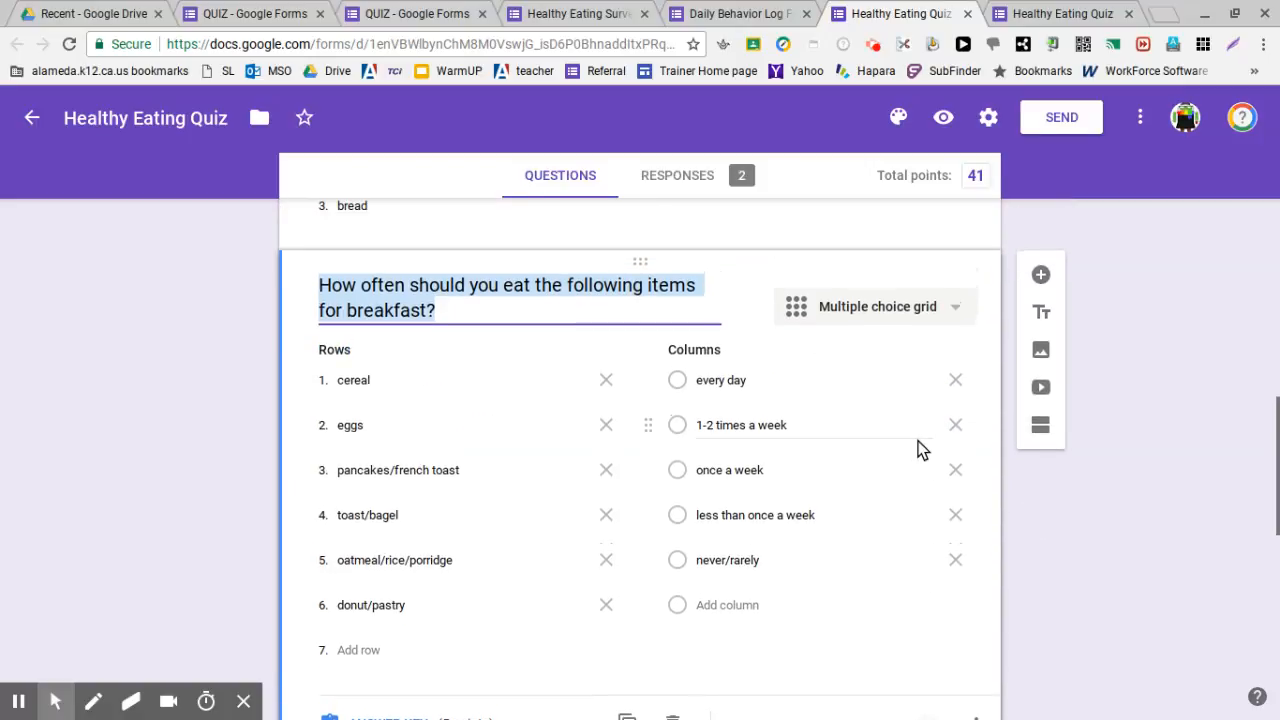
scroll(666, 414, "down", 2)
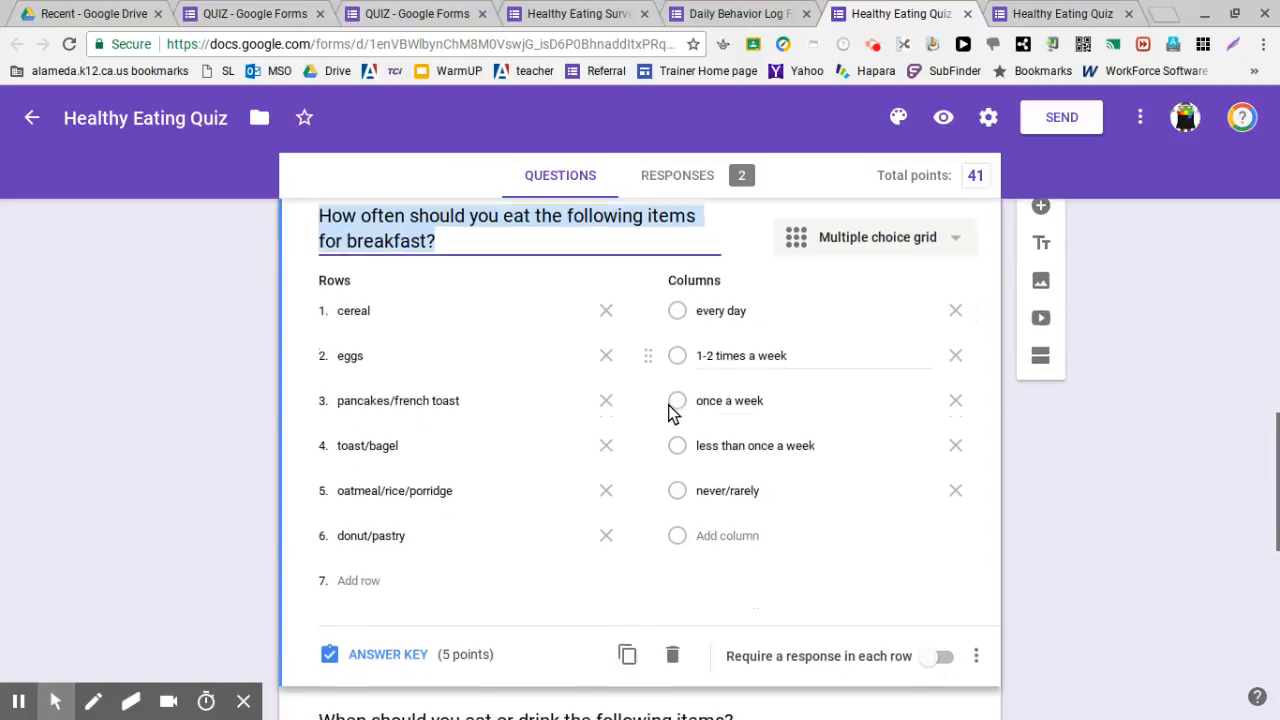
scroll(400, 595, "up", 1)
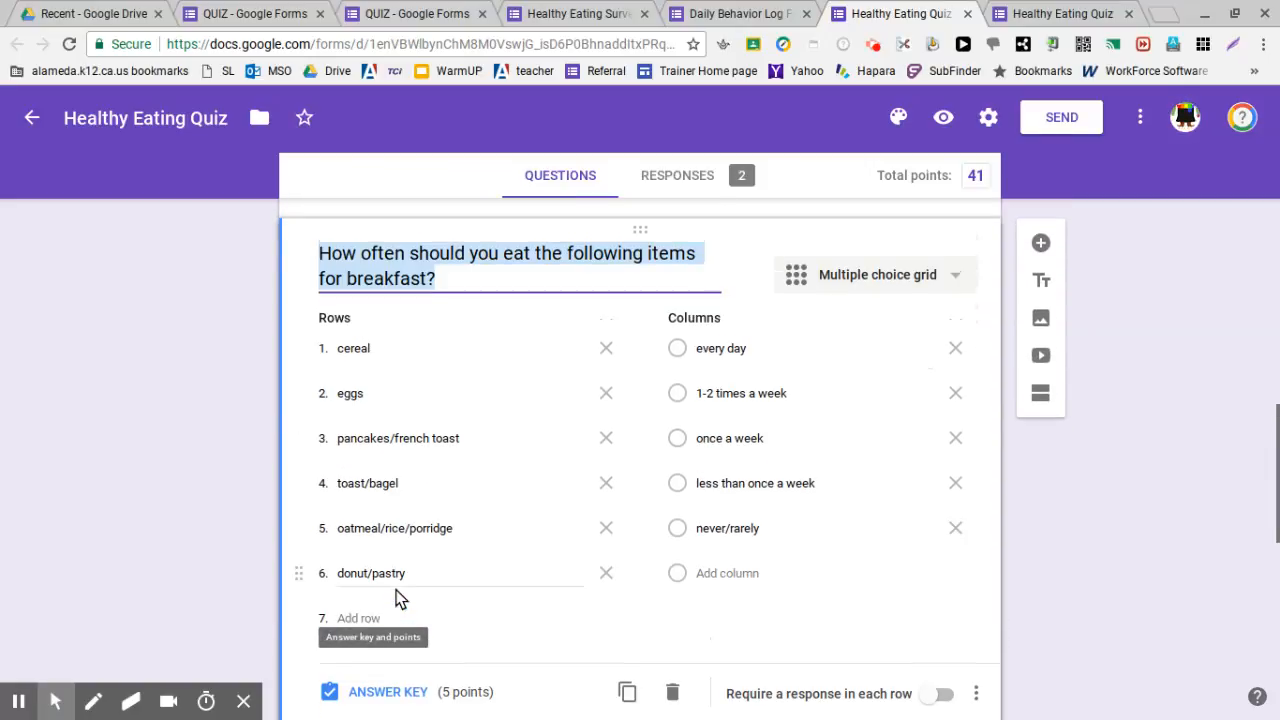
scroll(405, 612, "down", 1)
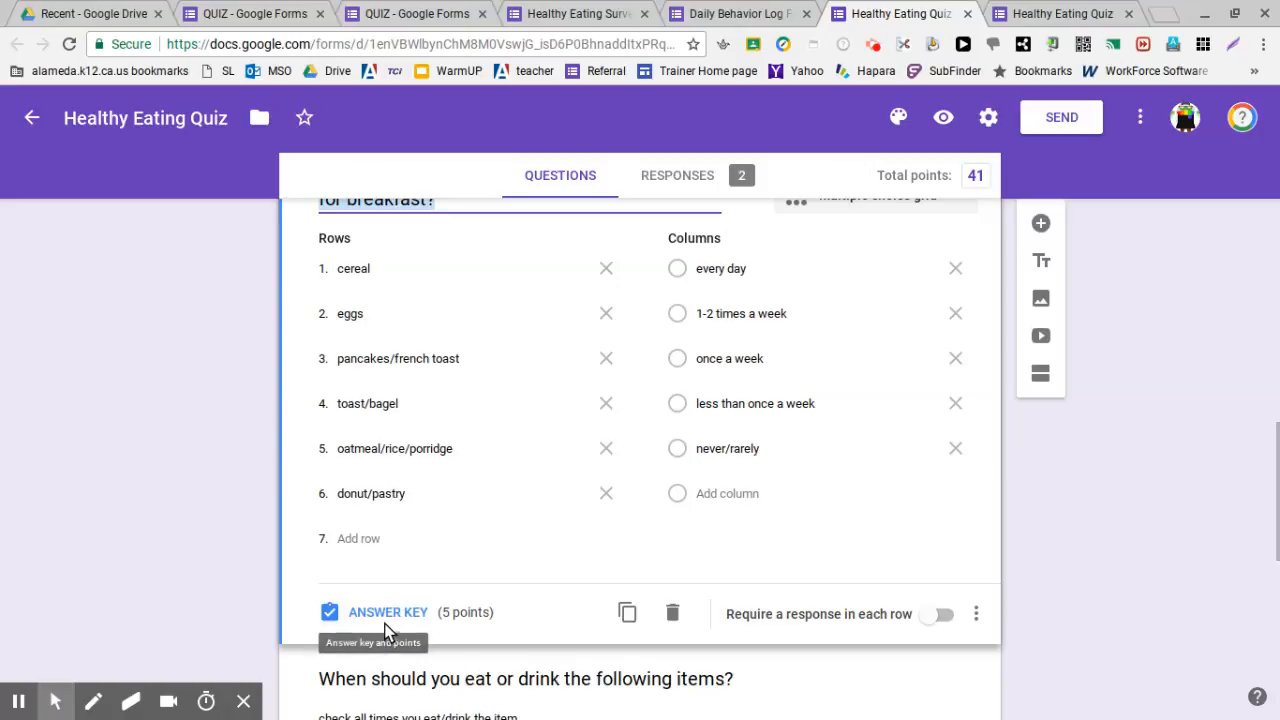
In the frequency grid's answer key, raise the donut/pastry row to 1 point
left_click(388, 616)
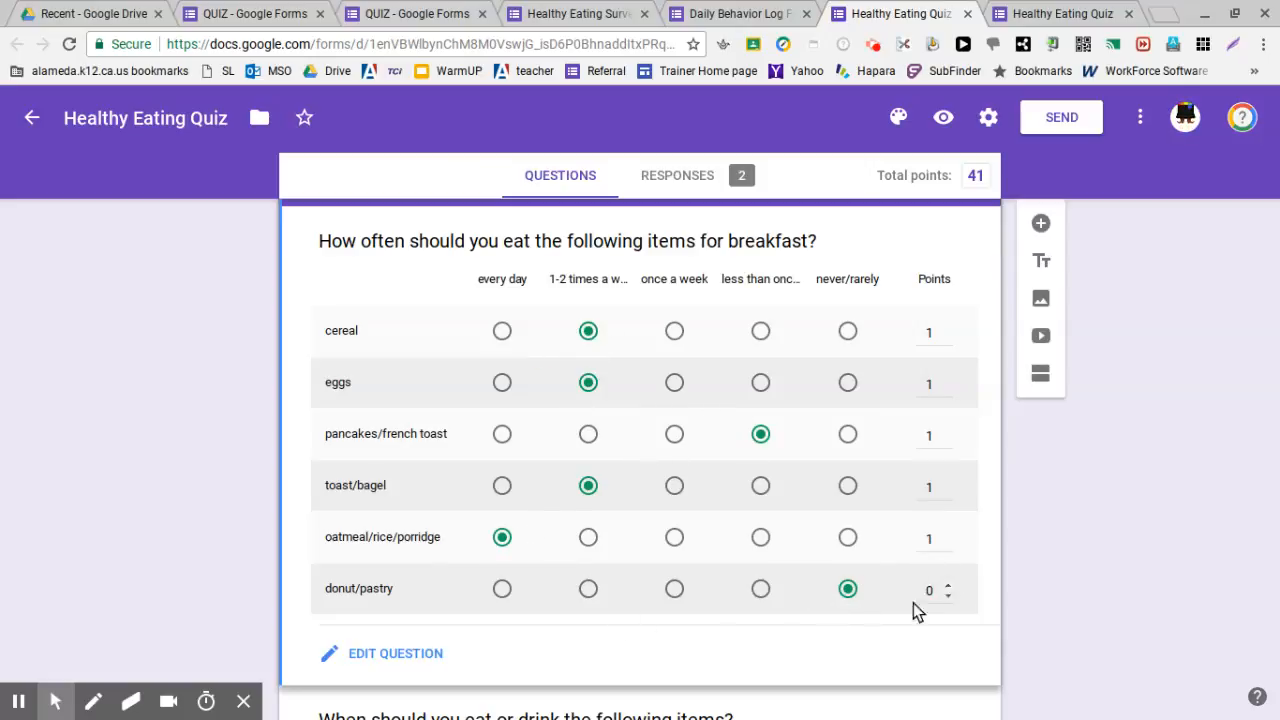
left_click(948, 585)
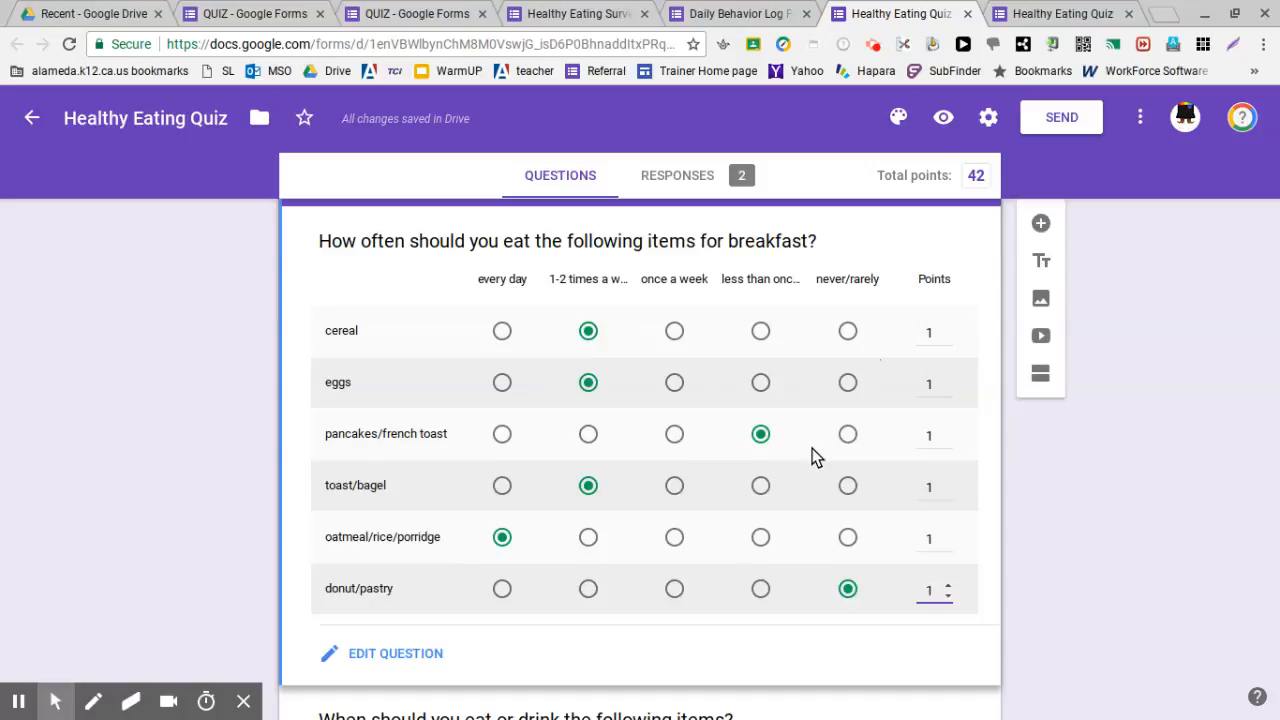
scroll(812, 452, "down", 1)
scroll(812, 448, "down", 3)
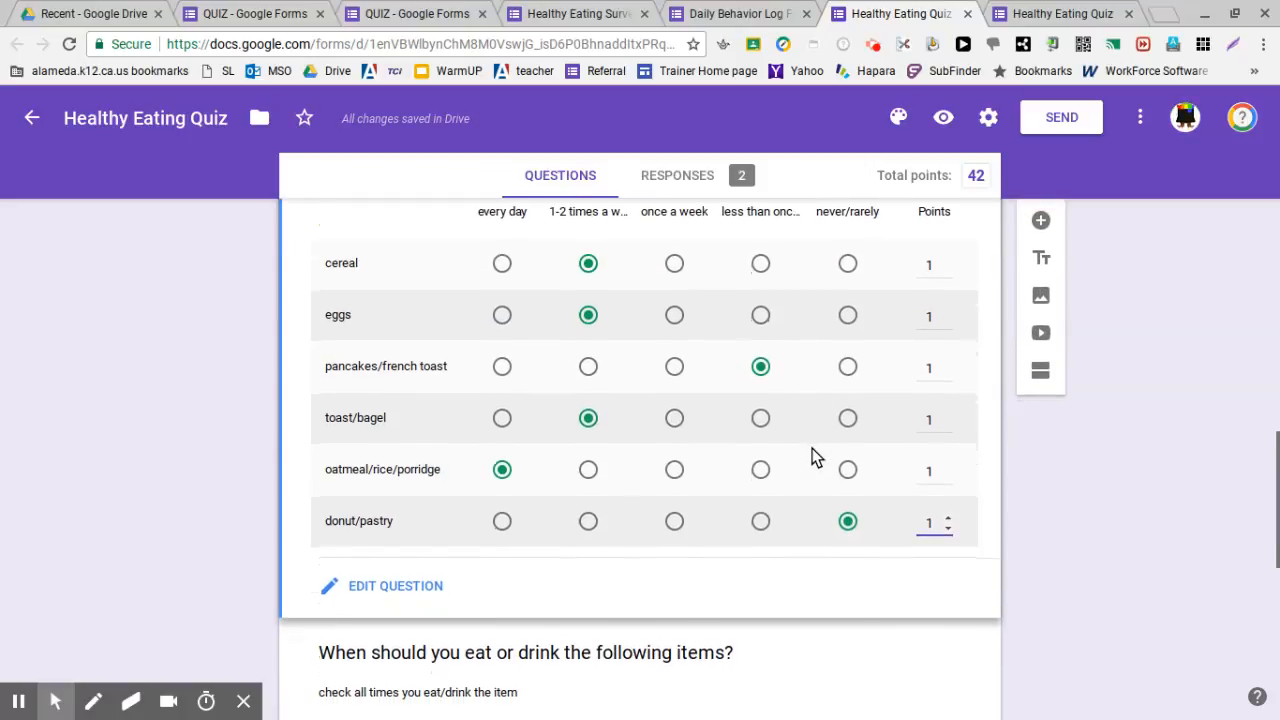
Show the answer key of the eat-or-drink checkbox grid, with rows scored 1–5 points
left_click(804, 507)
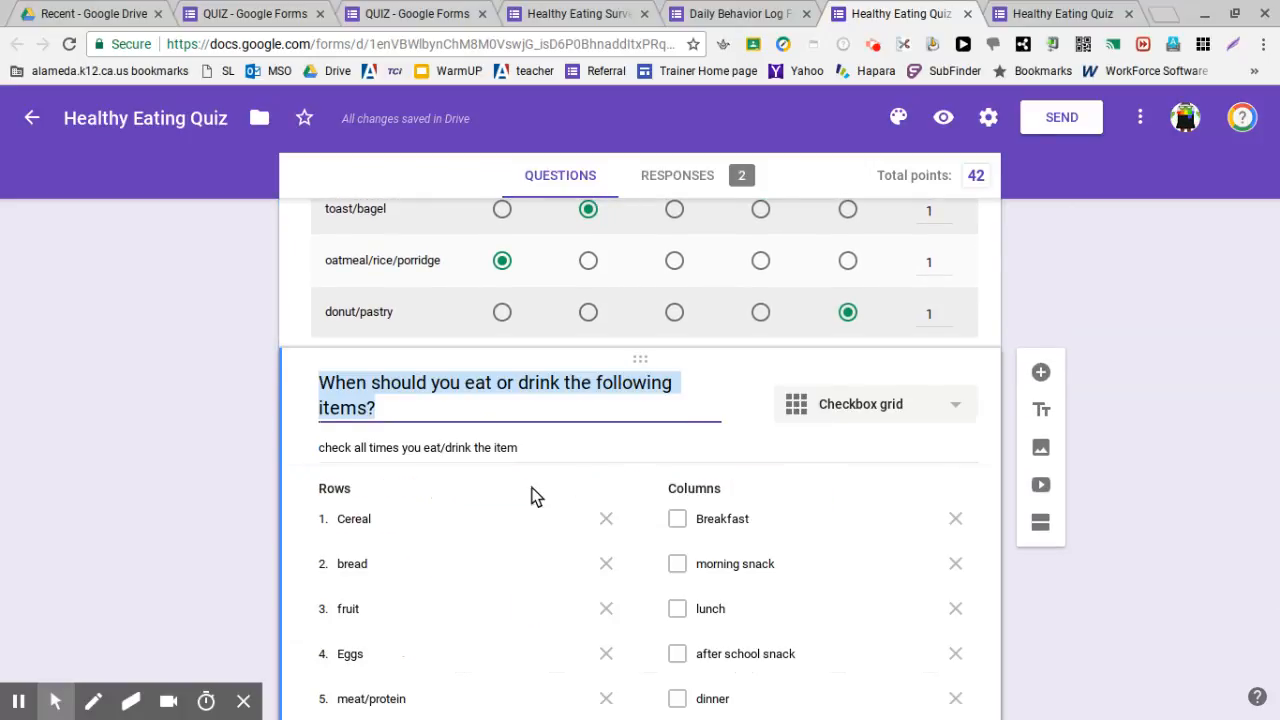
scroll(280, 466, "down", 3)
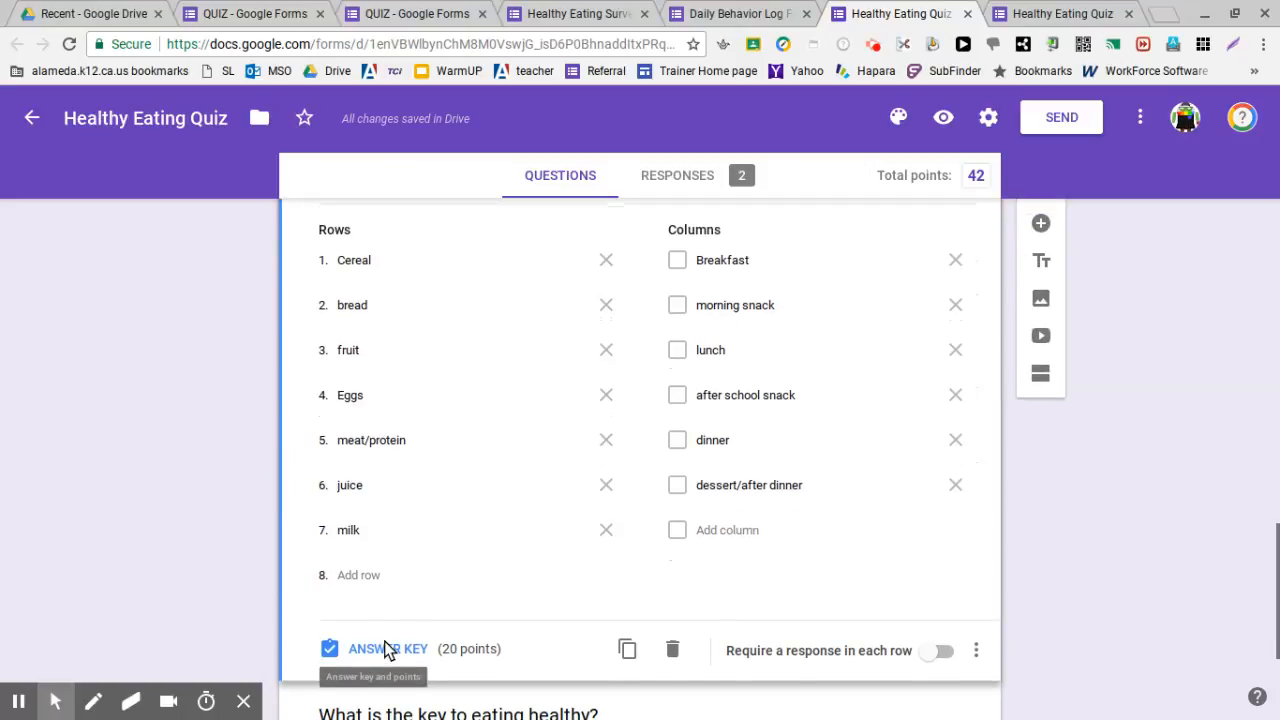
left_click(384, 648)
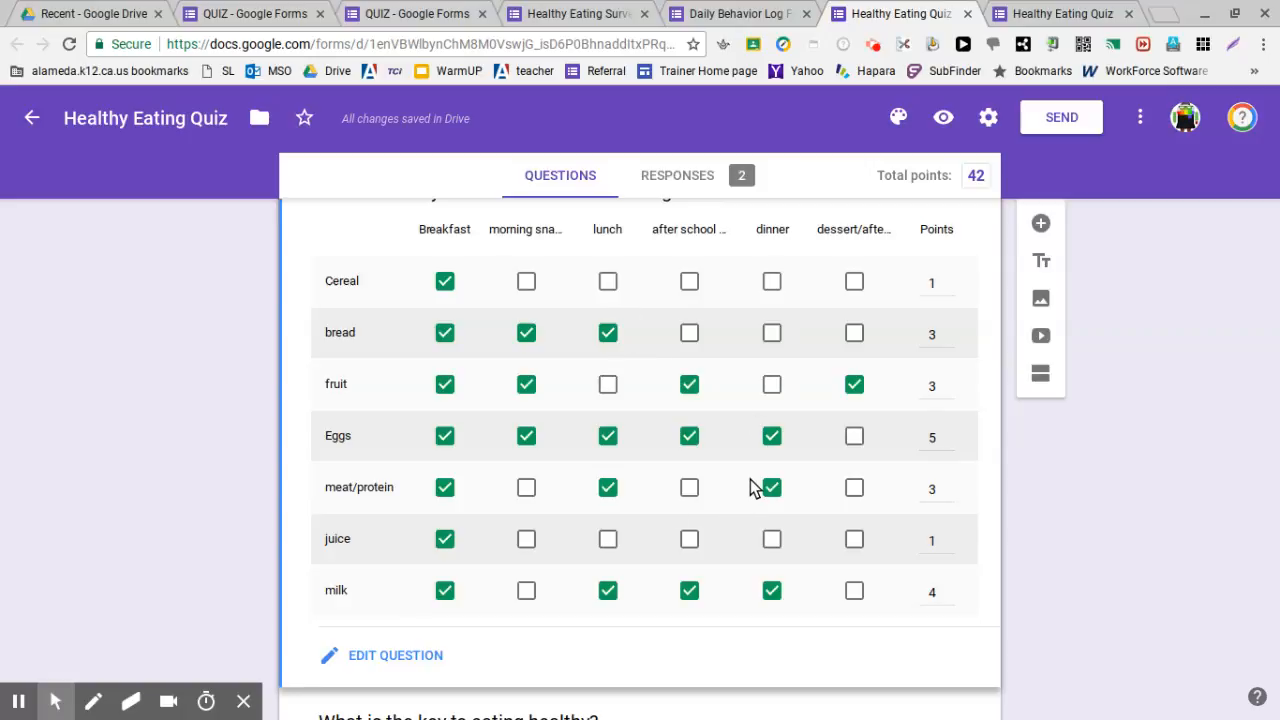
scroll(752, 485, "down", 3)
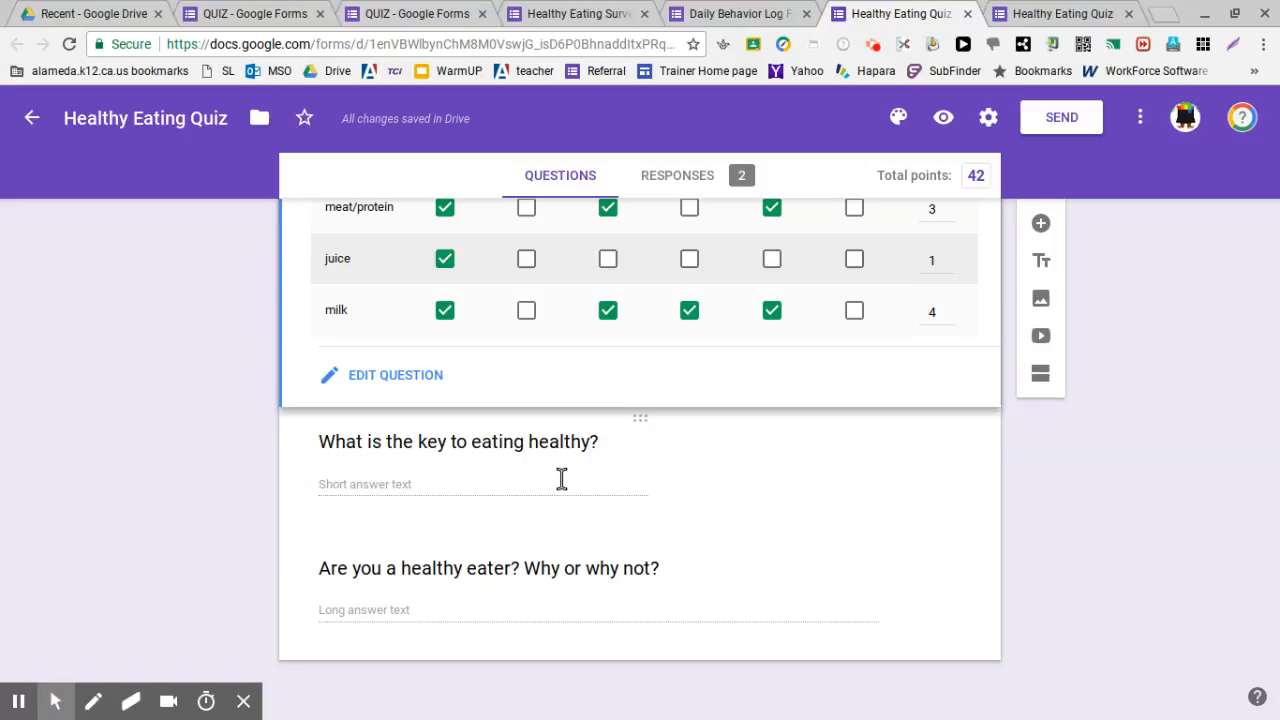
Add 'balence' as a third accepted answer to the key-to-eating-healthy question
left_click(405, 462)
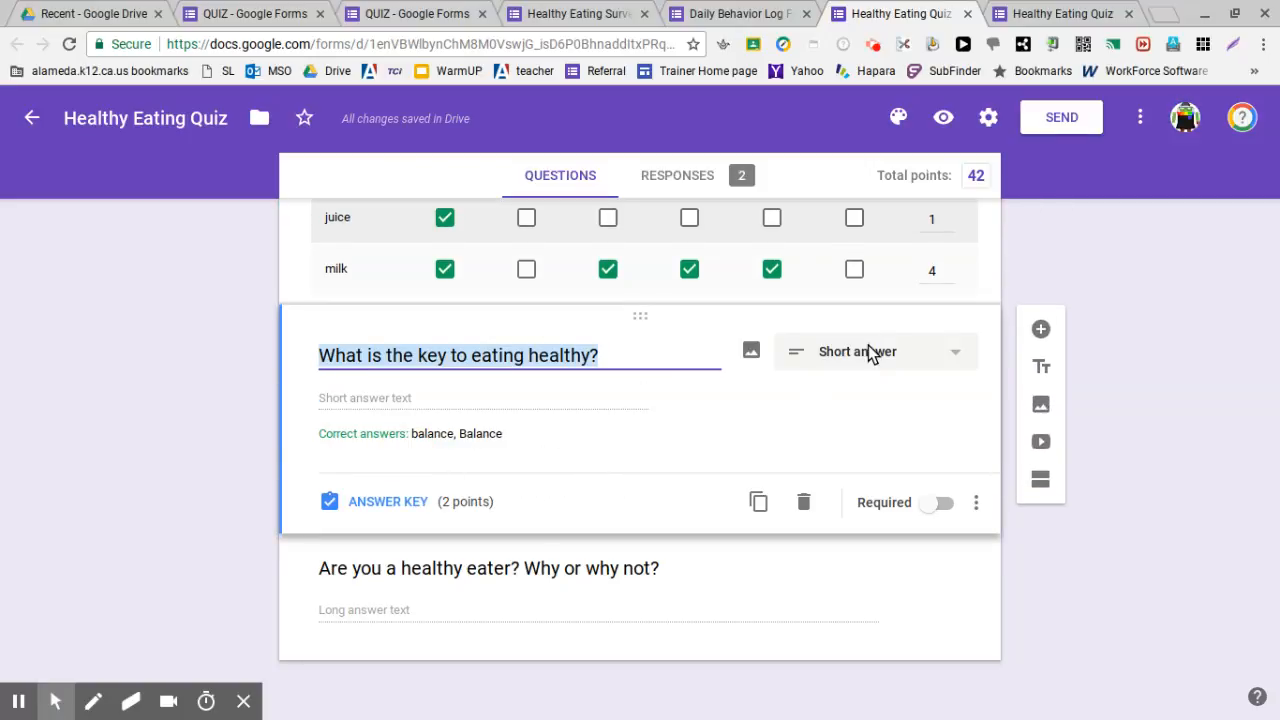
left_click(381, 504)
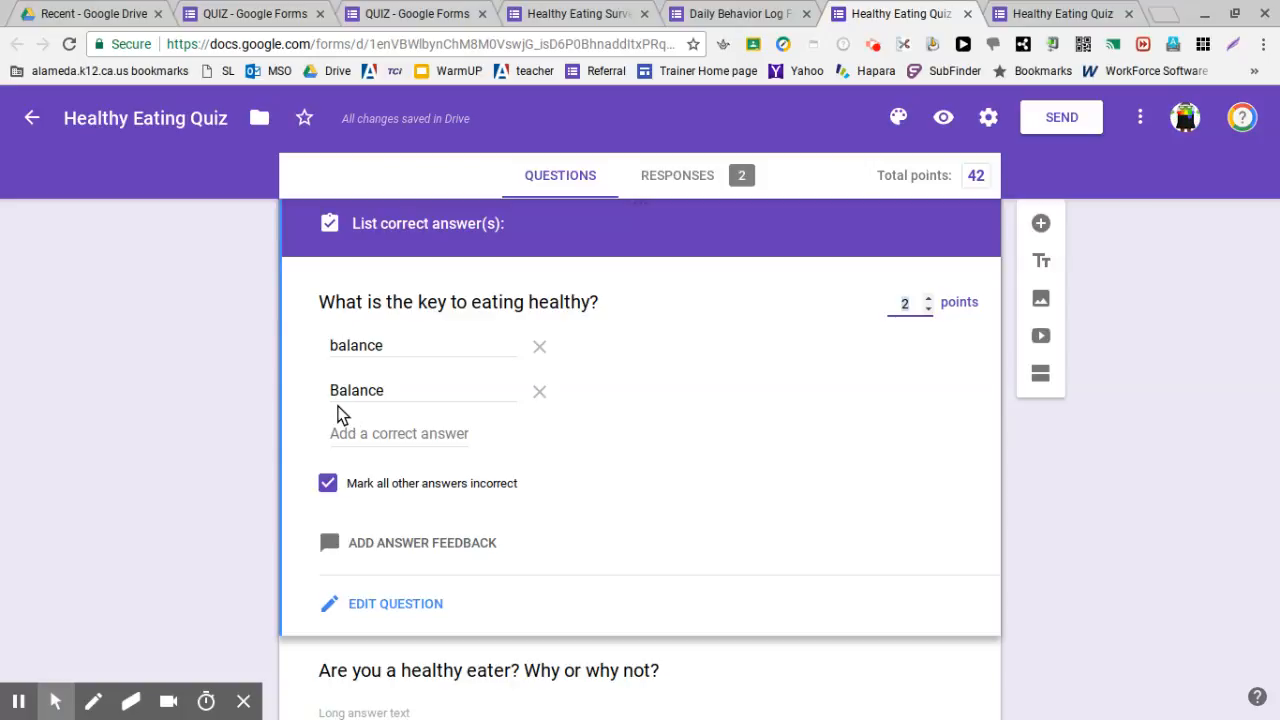
left_click(364, 427)
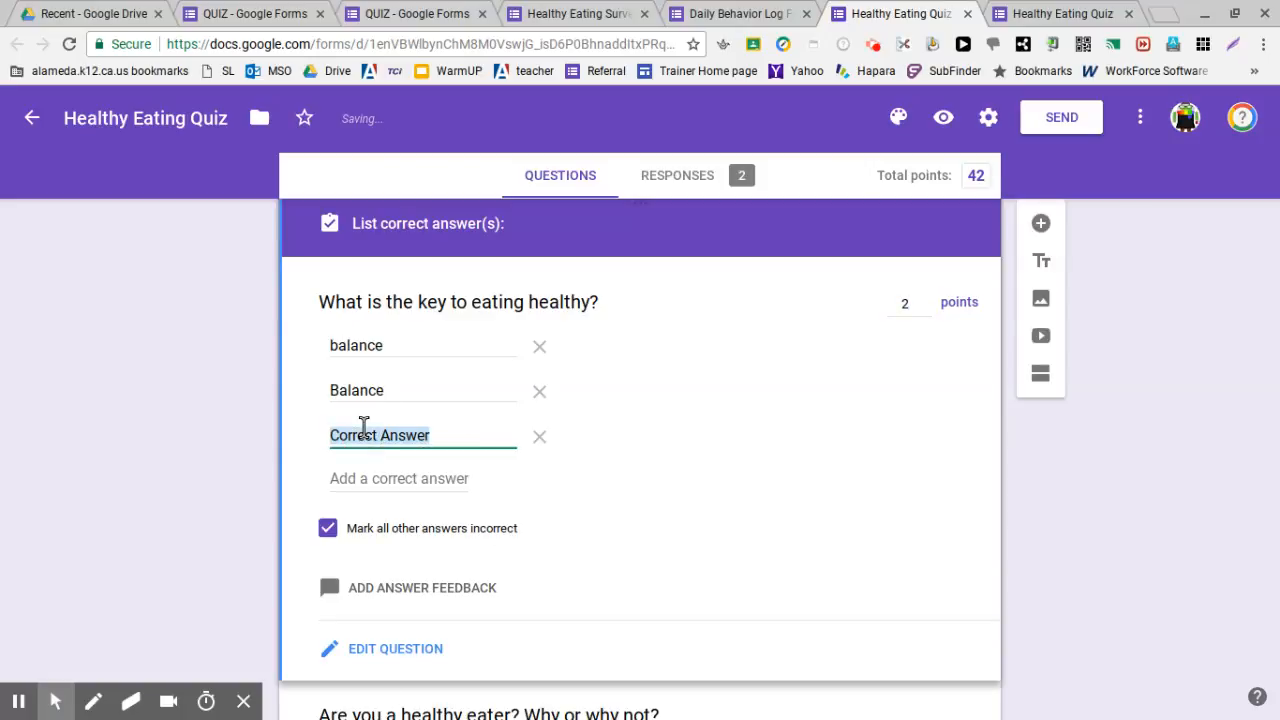
type("bal")
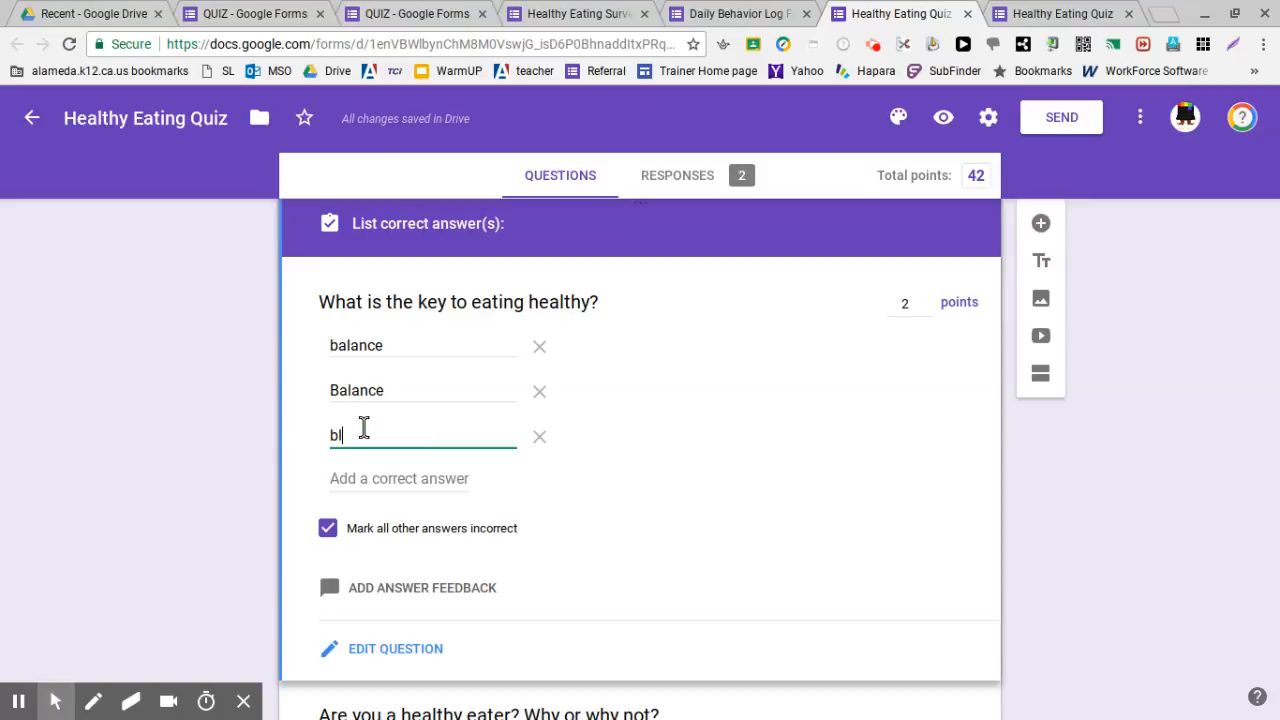
key("BackSpace")
type("aa")
key("BackSpace")
type("le")
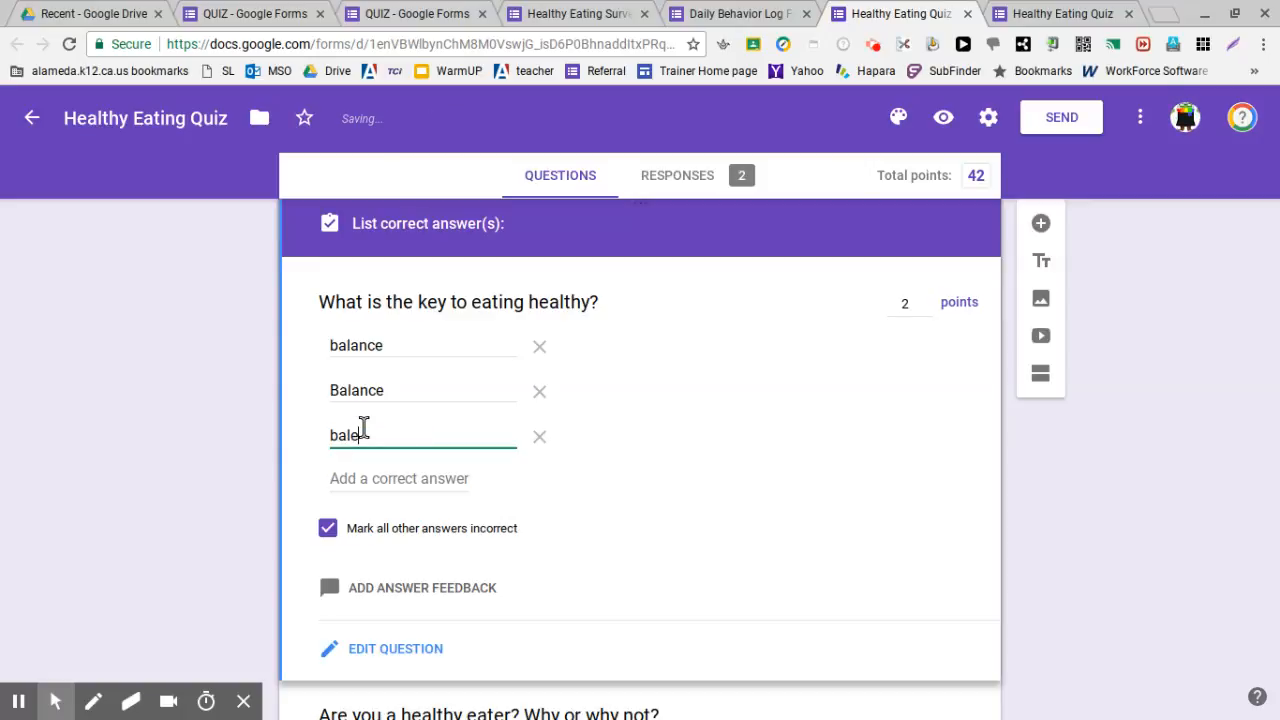
type("nce")
left_click(125, 447)
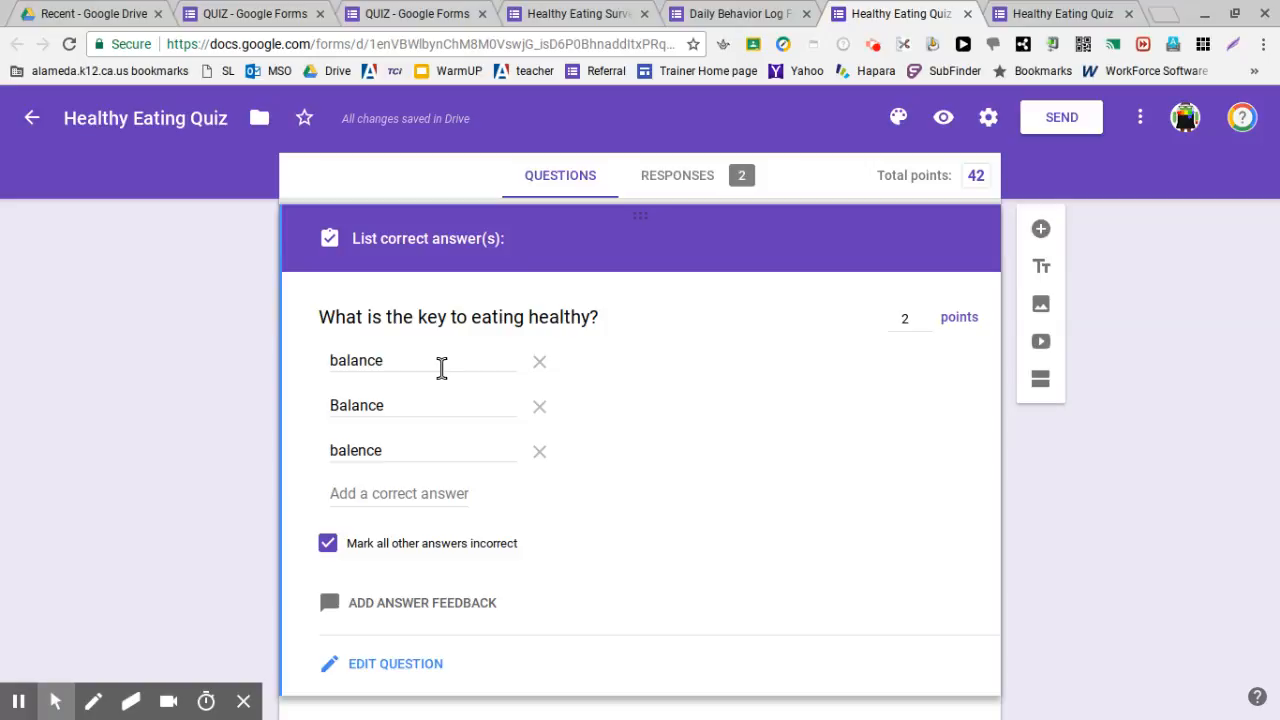
Check that the healthy eater paragraph question is worth 10 points
scroll(441, 368, "down", 1)
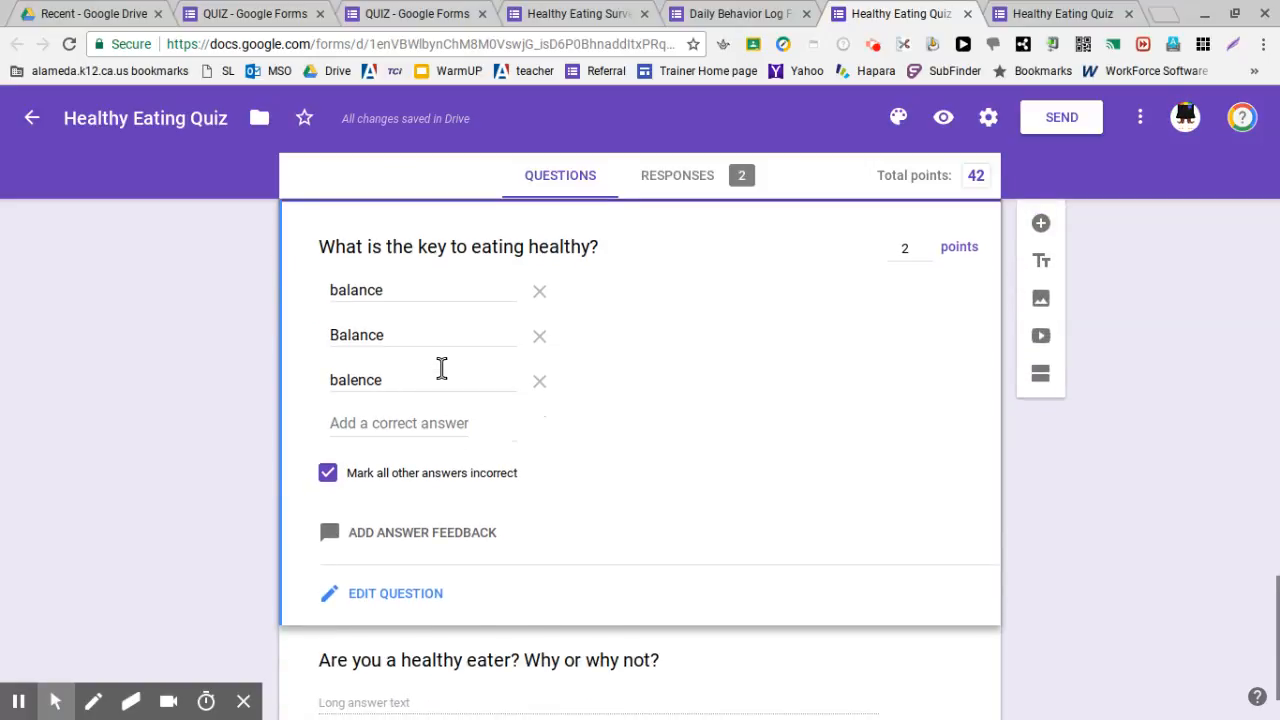
scroll(826, 482, "down", 2)
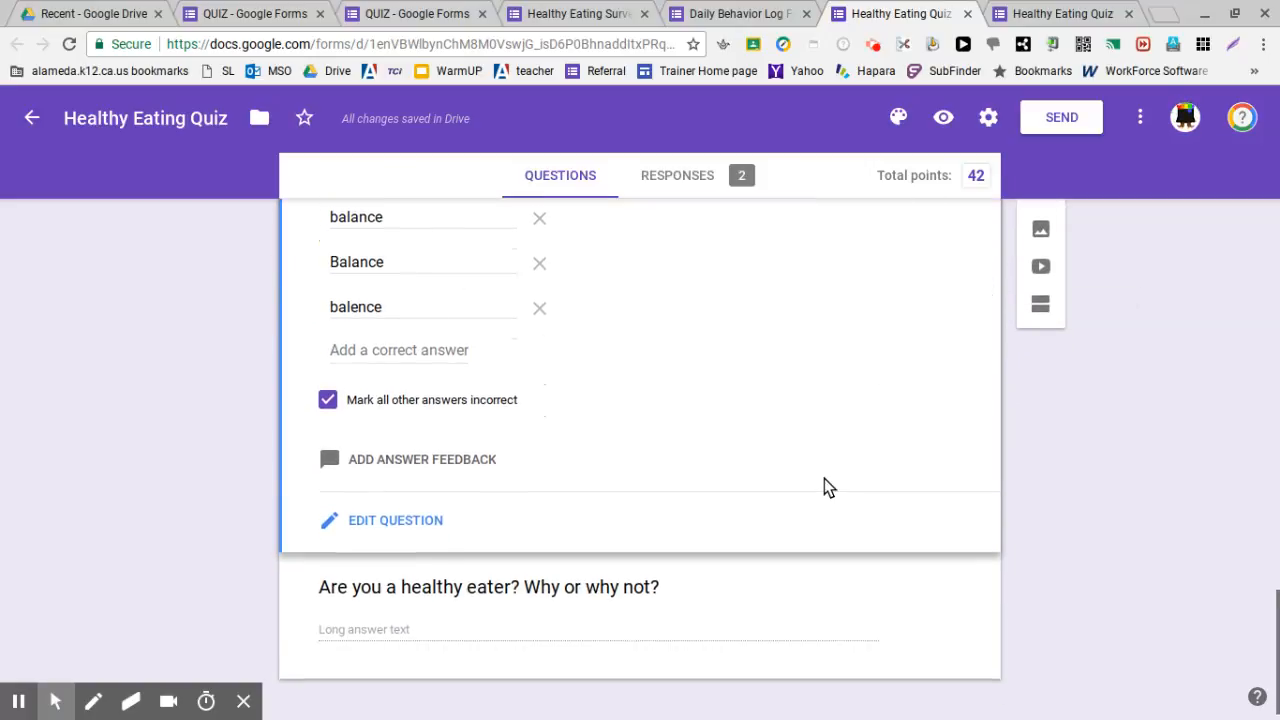
left_click(816, 582)
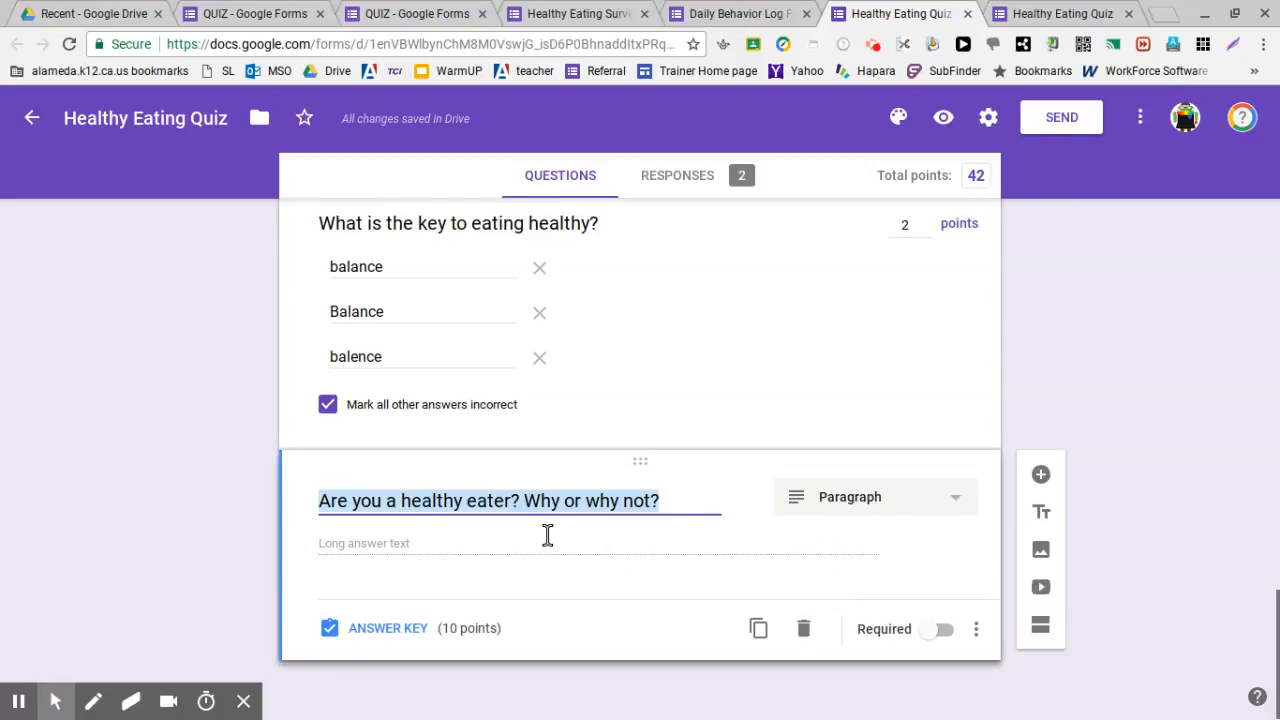
left_click(400, 628)
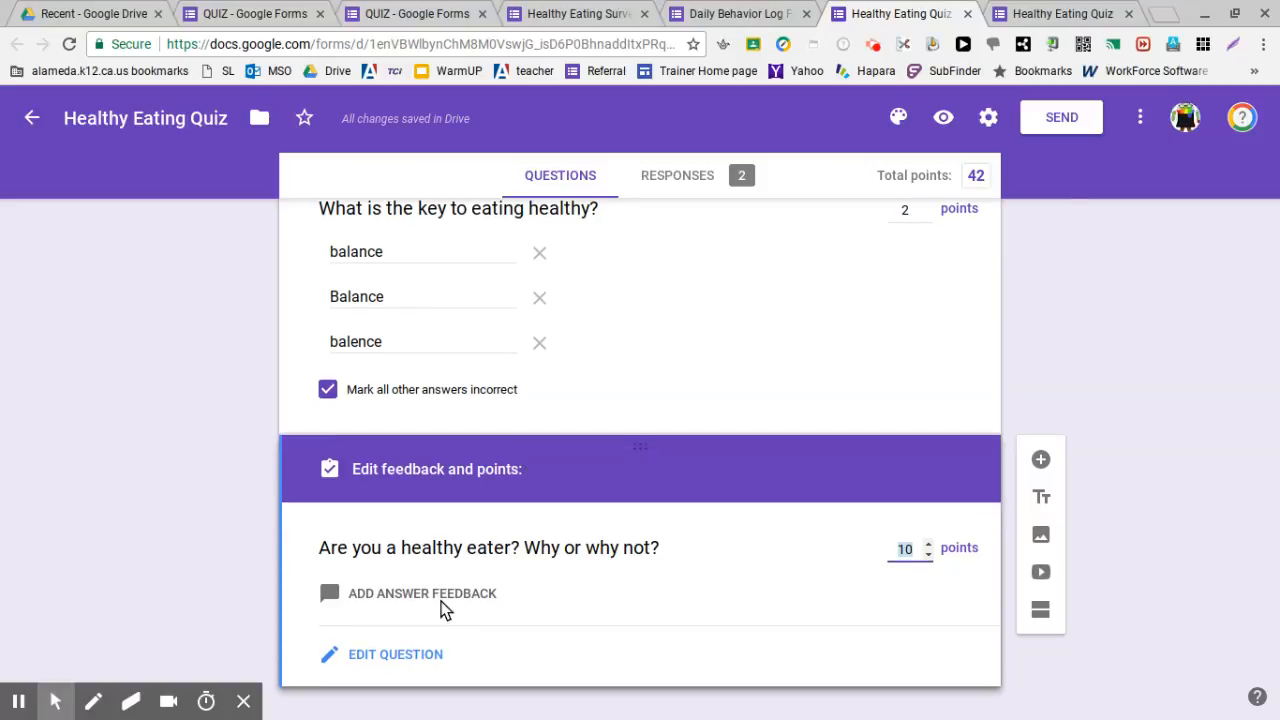
left_click(418, 655)
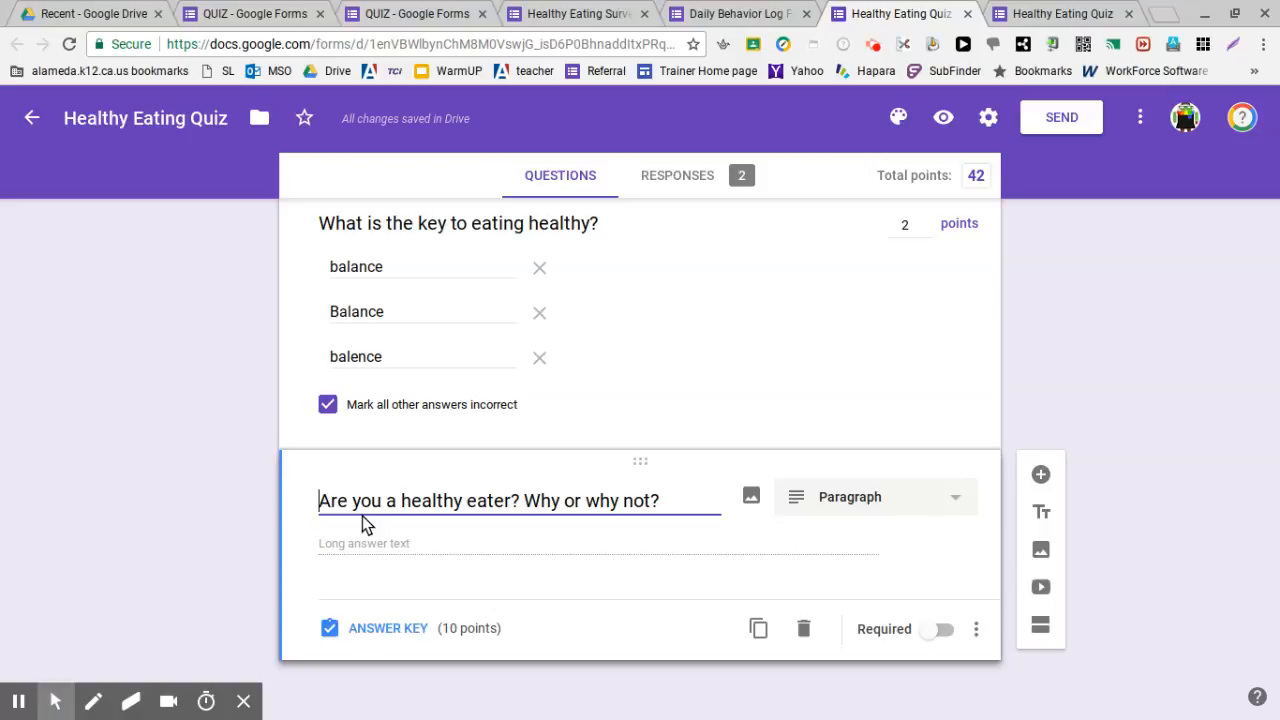
scroll(1120, 350, "up", 10)
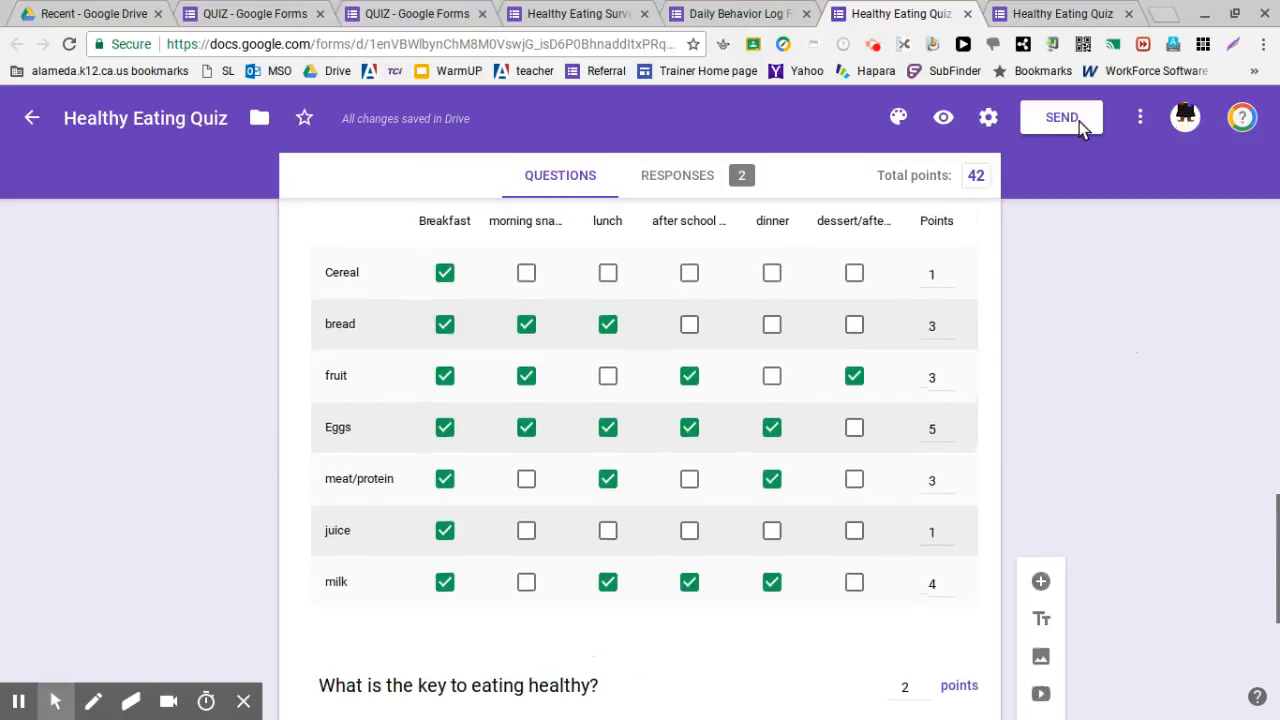
Preview the quiz and scroll from the name questions to the Submit button and back
left_click(948, 117)
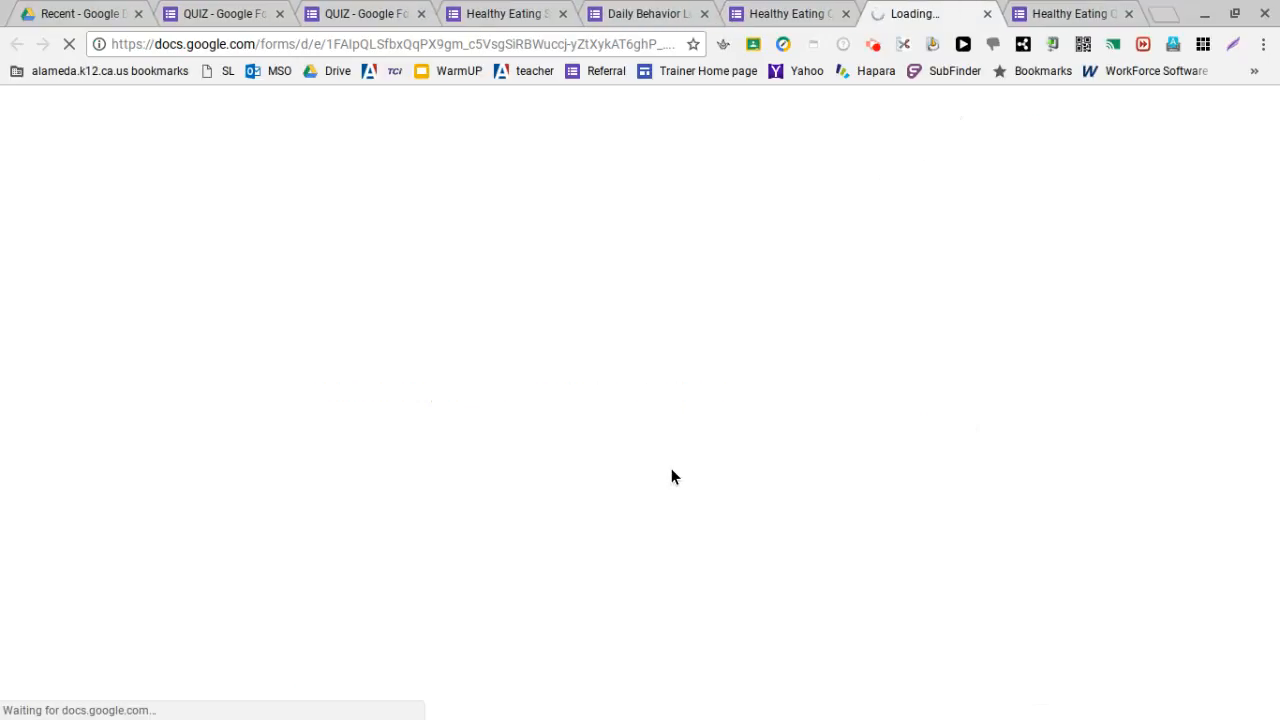
scroll(680, 420, "down", 1)
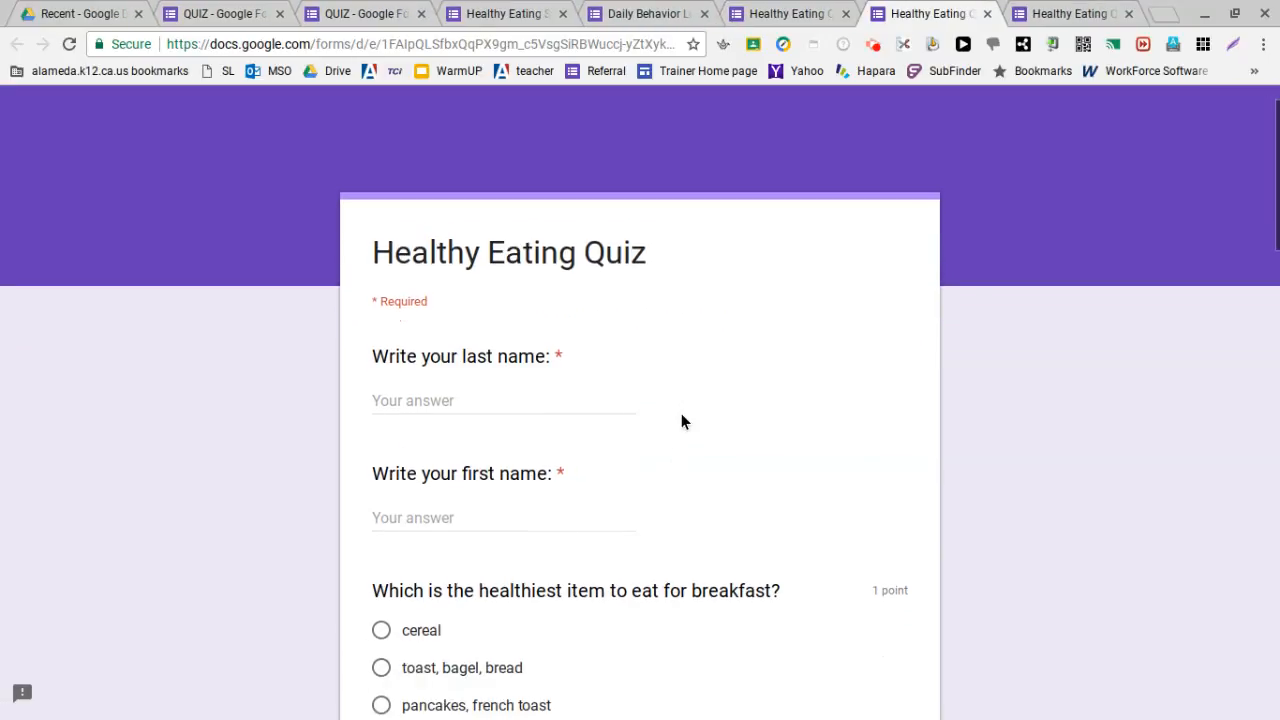
scroll(681, 415, "down", 1)
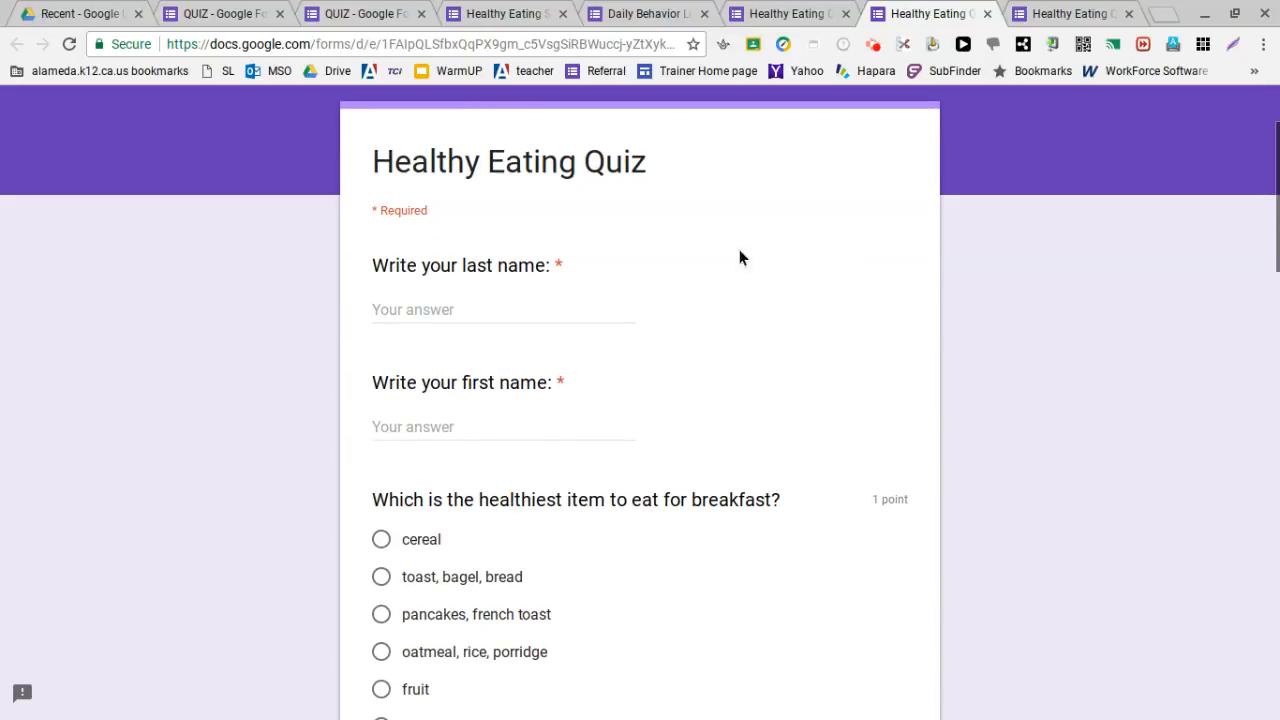
scroll(760, 404, "down", 1)
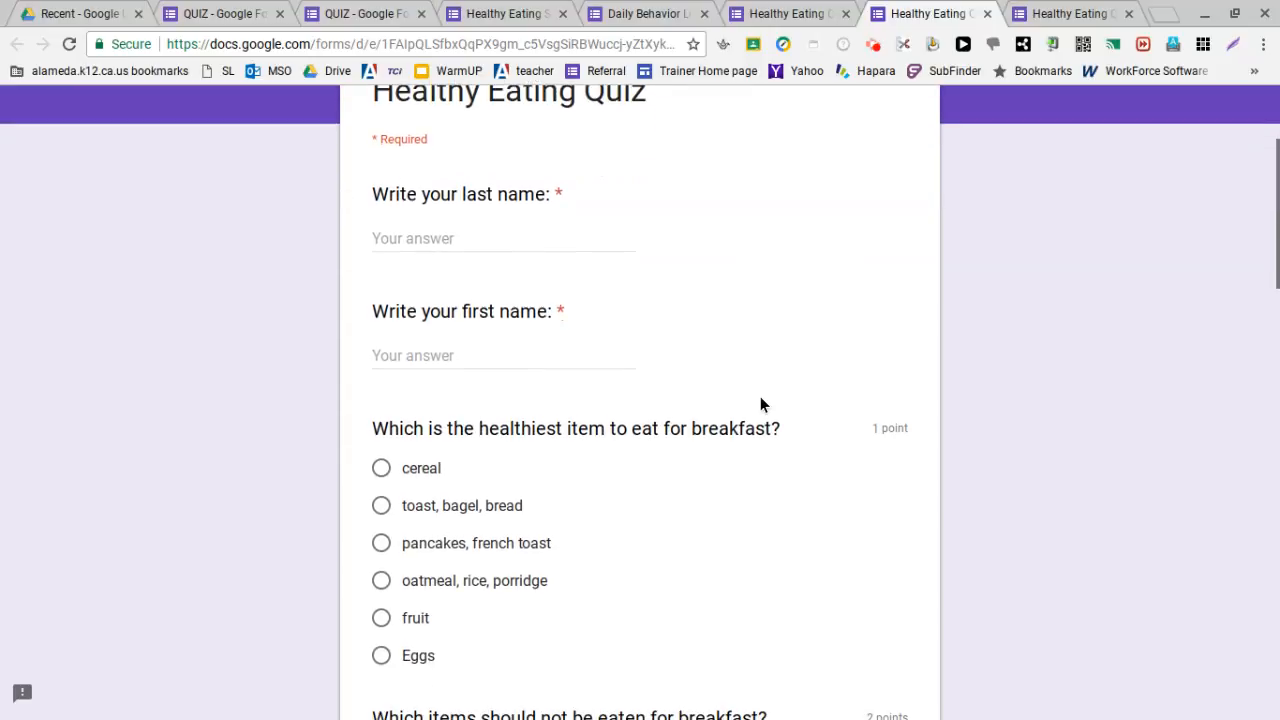
scroll(704, 435, "down", 2)
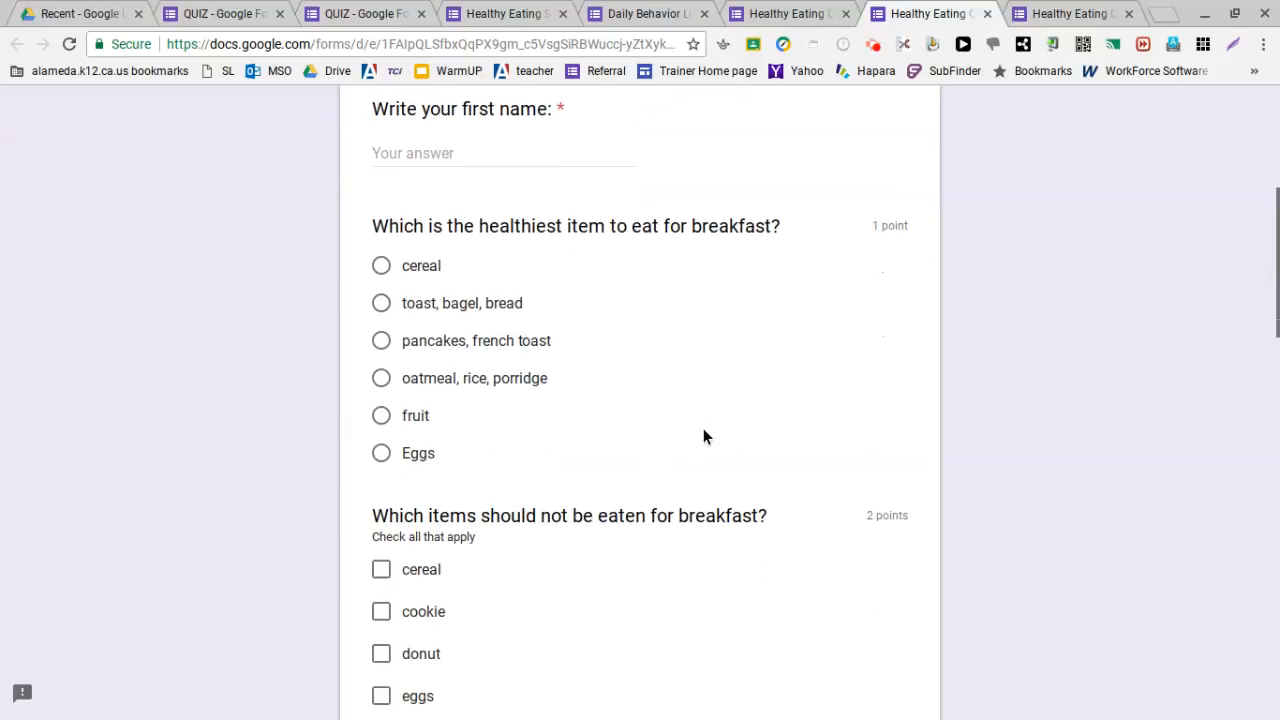
scroll(703, 430, "down", 4)
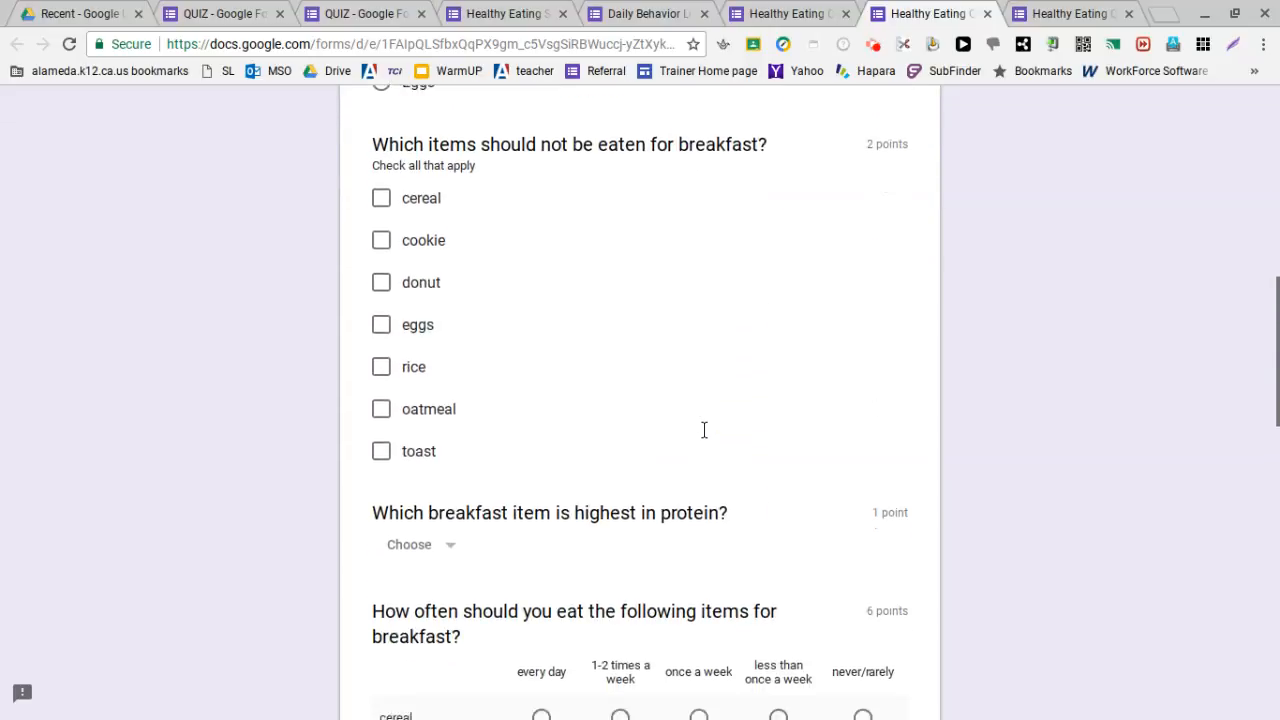
scroll(703, 430, "down", 2)
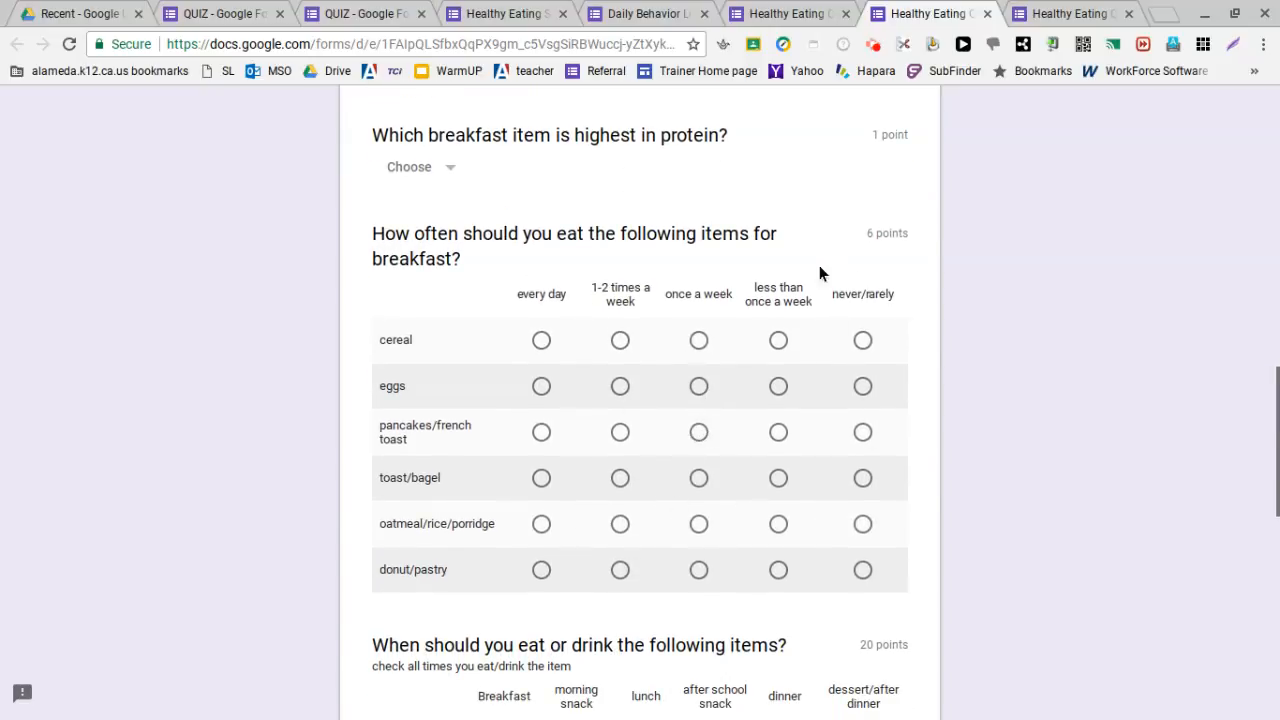
scroll(866, 244, "down", 2)
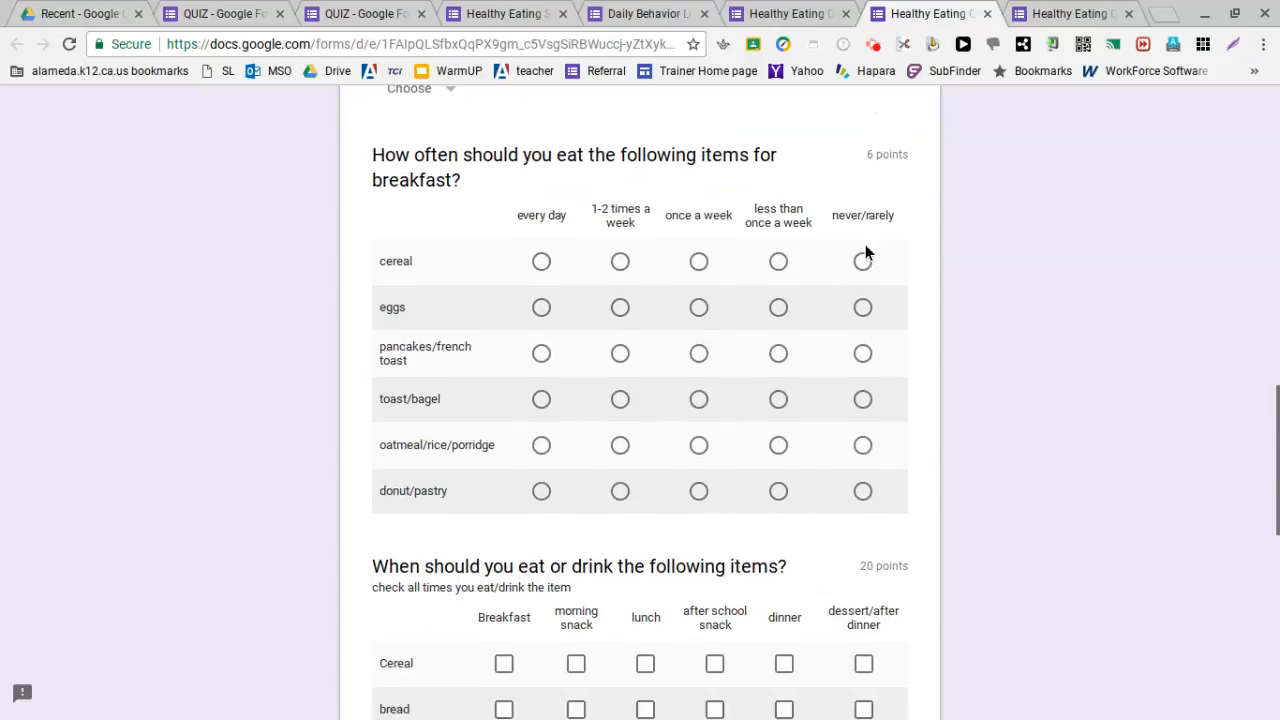
scroll(846, 472, "down", 3)
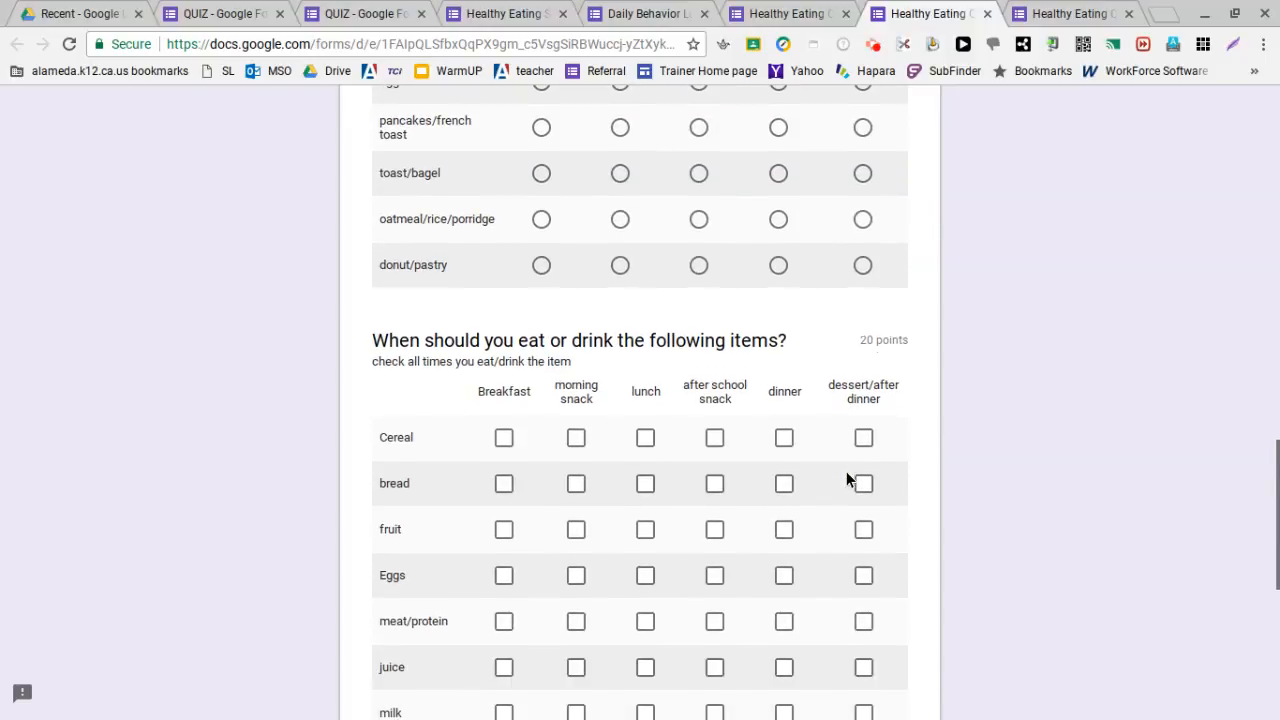
scroll(846, 471, "down", 2)
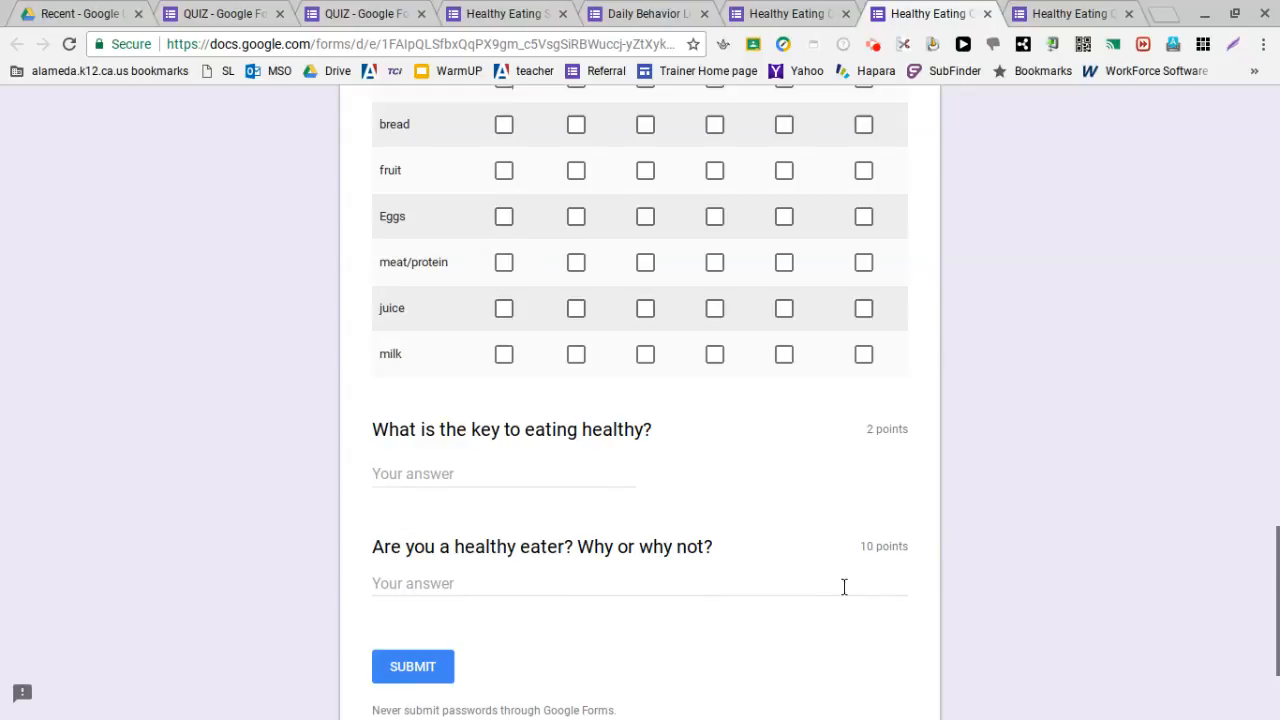
scroll(622, 562, "down", 2)
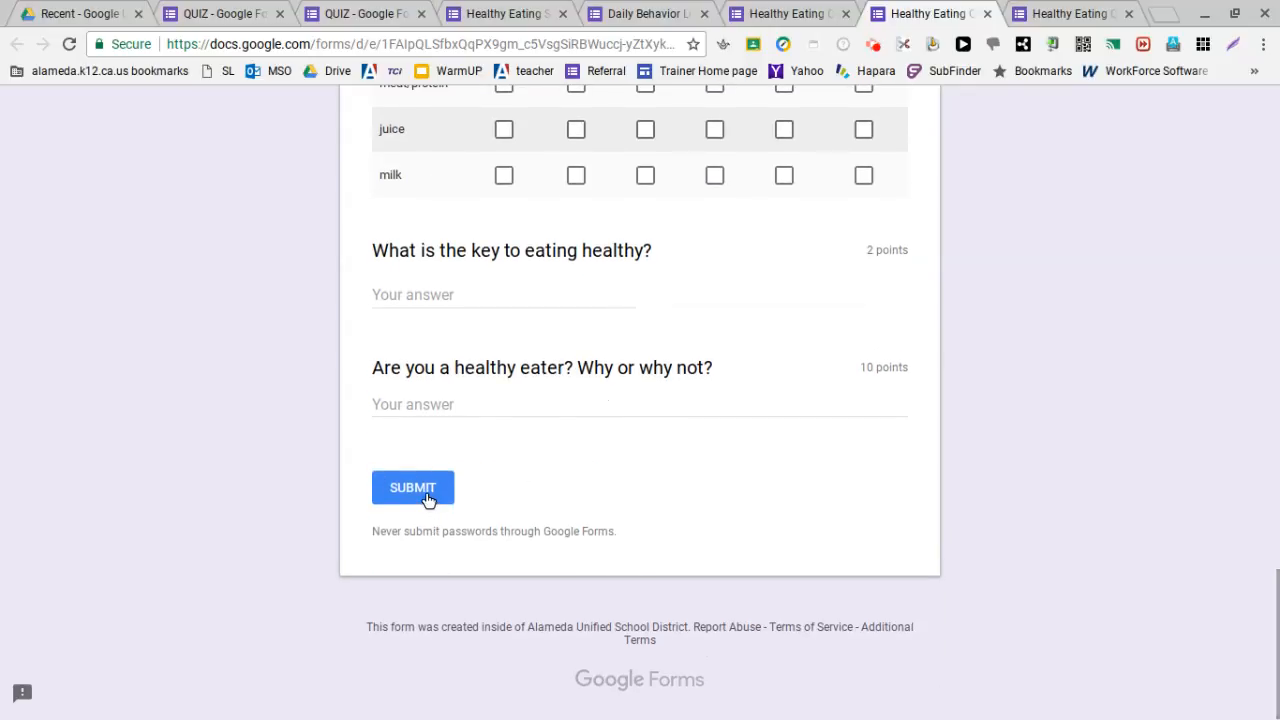
scroll(426, 499, "up", 4)
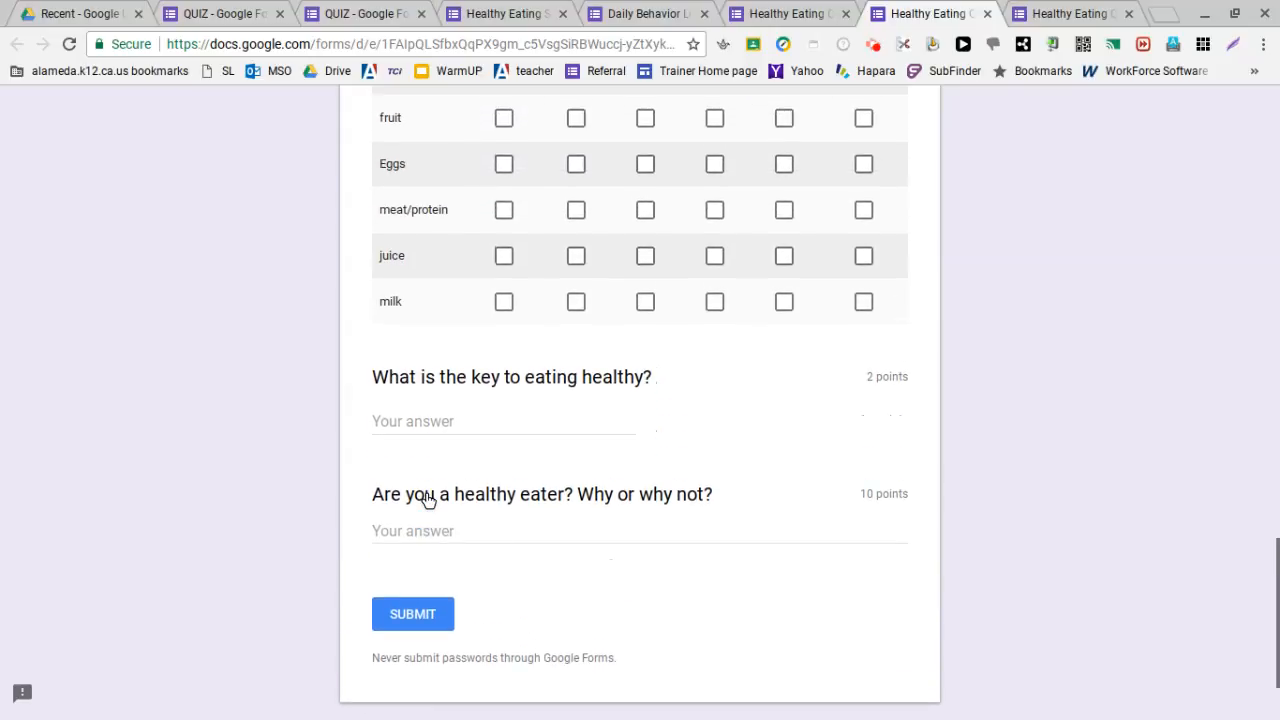
scroll(426, 492, "up", 18)
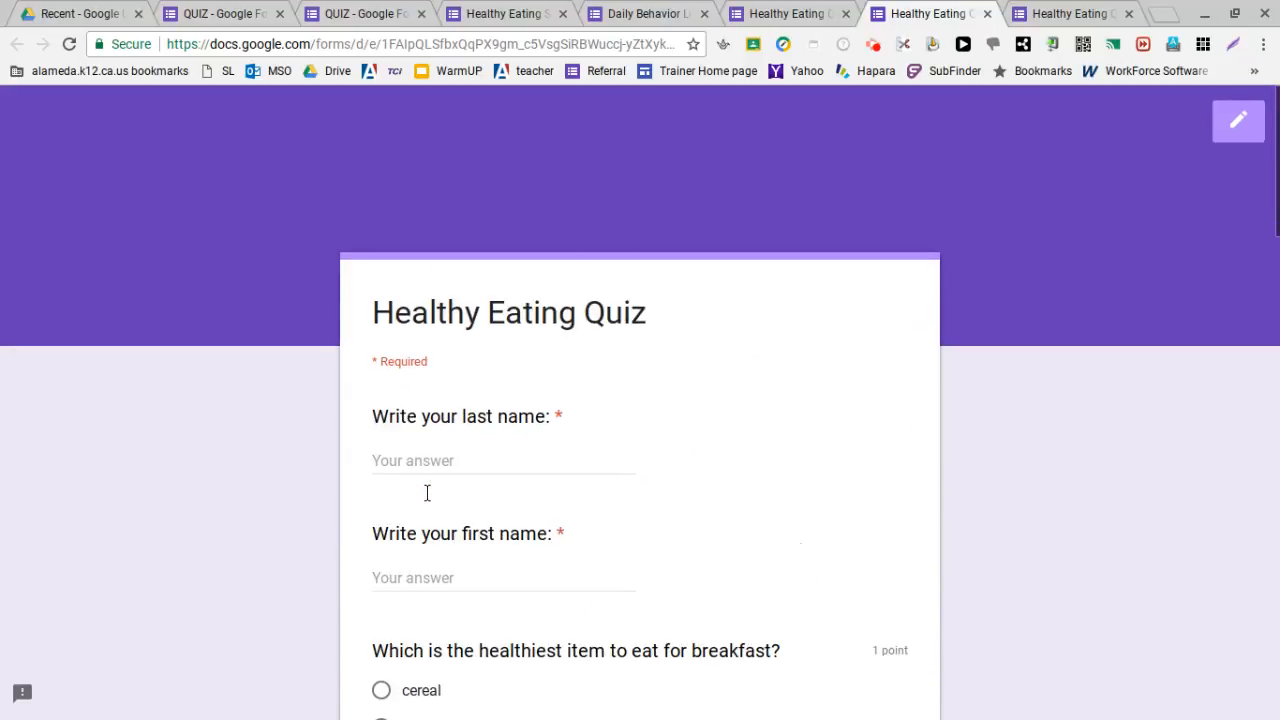
Switch from the respondent preview back to the Healthy Eating Quiz editor
left_click(1238, 120)
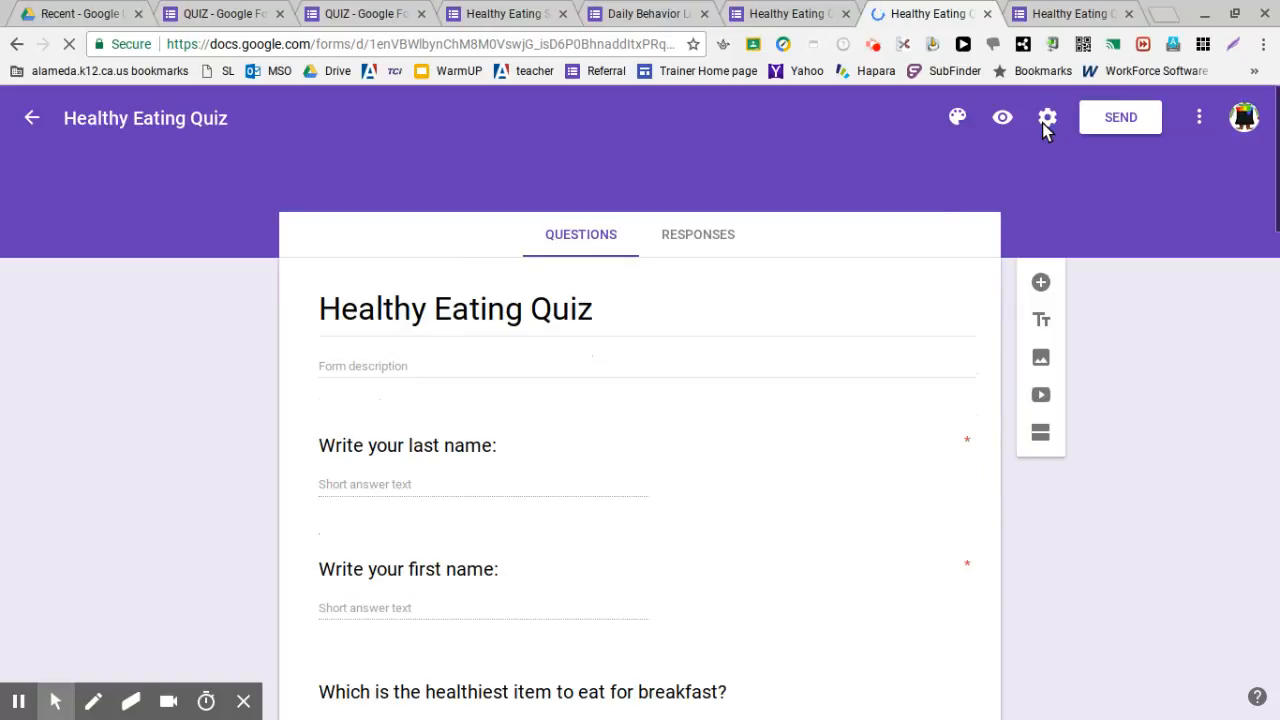
left_click(1045, 120)
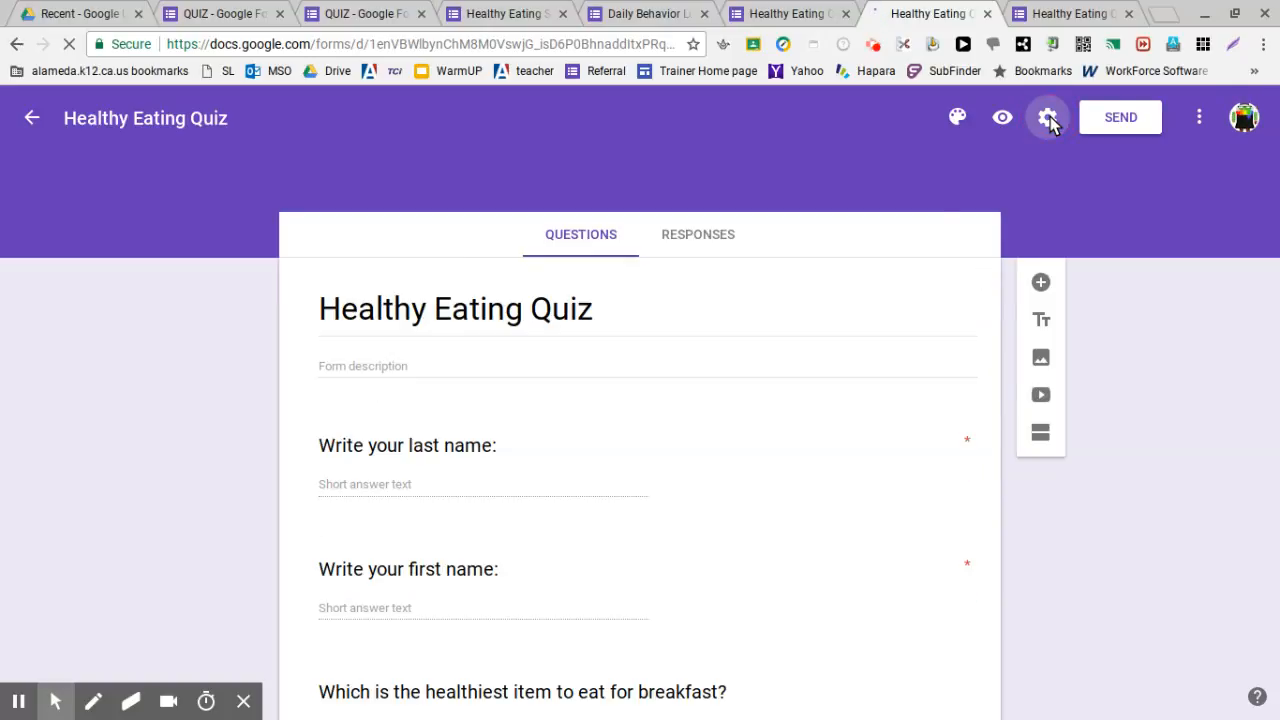